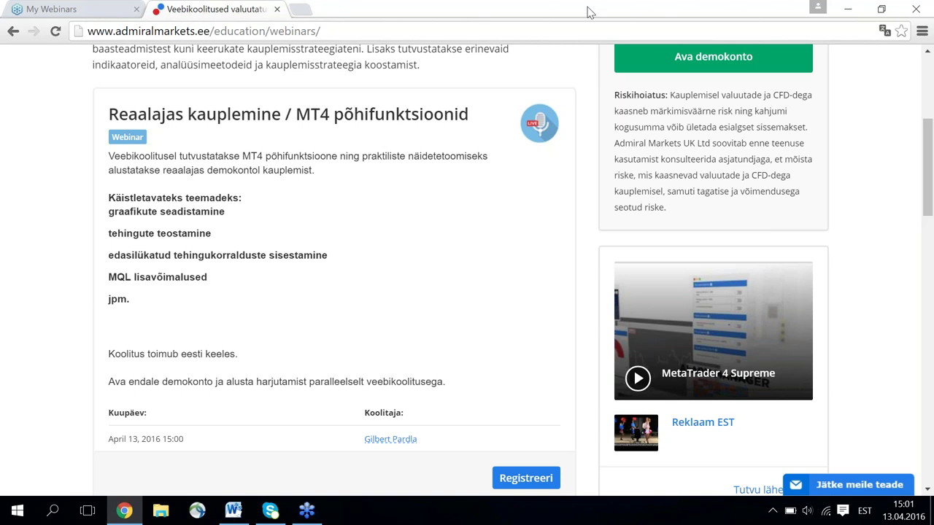
Open the Trader's Room (Kaupleja Kabinet) login page in a new tab.
{"action": "scroll", "coordinate": [418, 181], "scroll_direction": "up", "scroll_amount": 3}
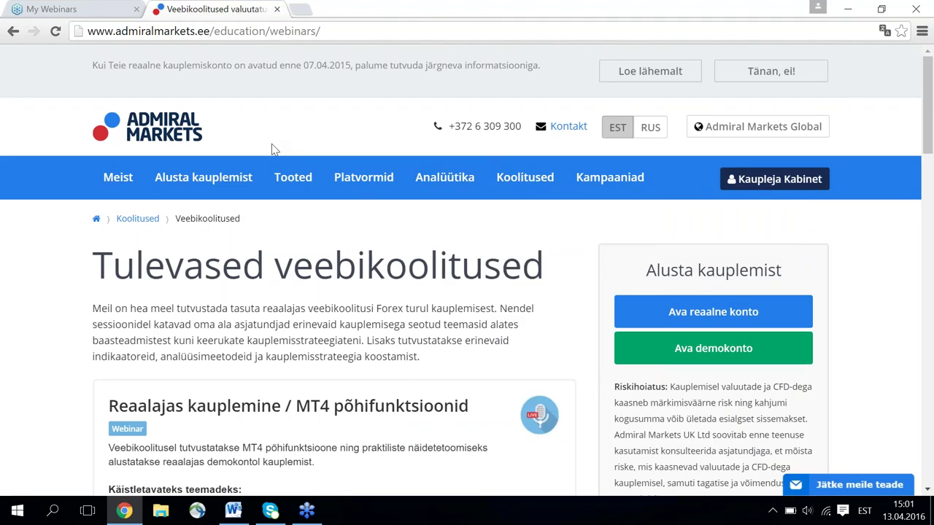
{"action": "mouse_move", "coordinate": [539, 188]}
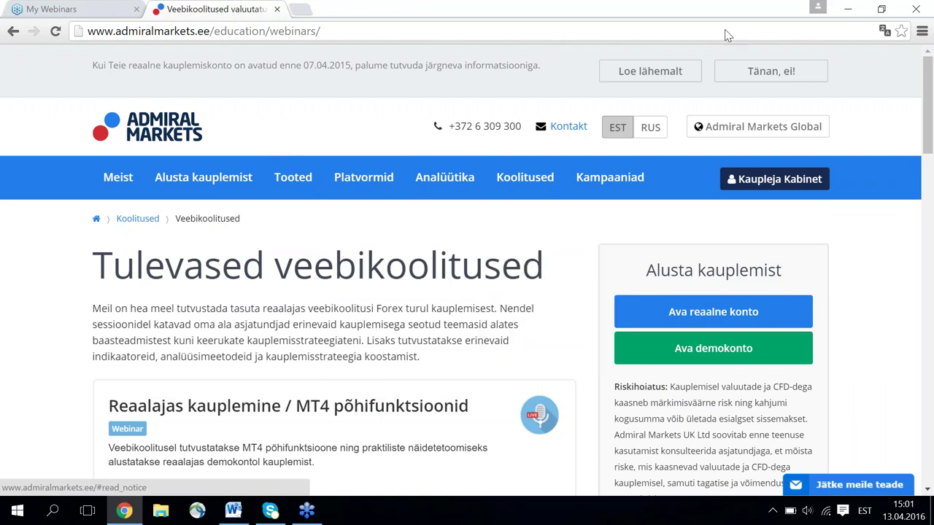
{"action": "mouse_move", "coordinate": [476, 178]}
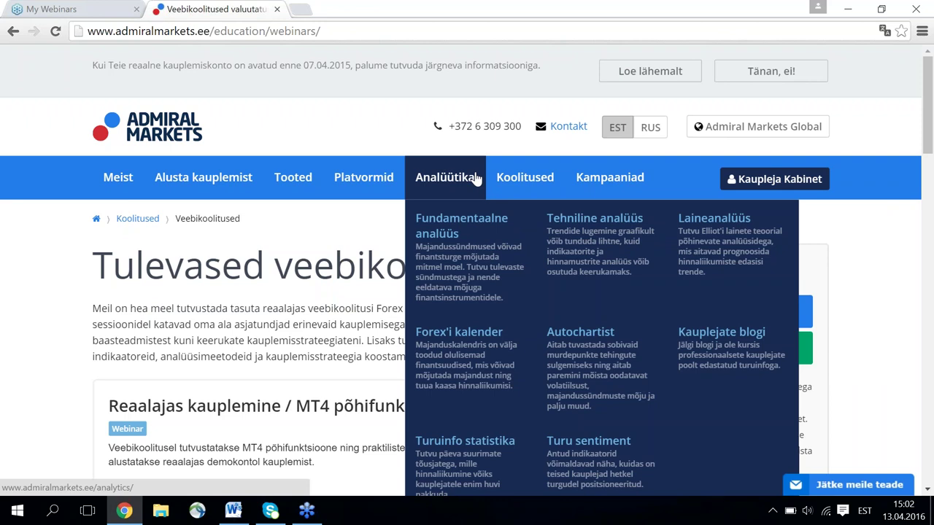
{"action": "scroll", "coordinate": [474, 179], "scroll_direction": "down", "scroll_amount": 1}
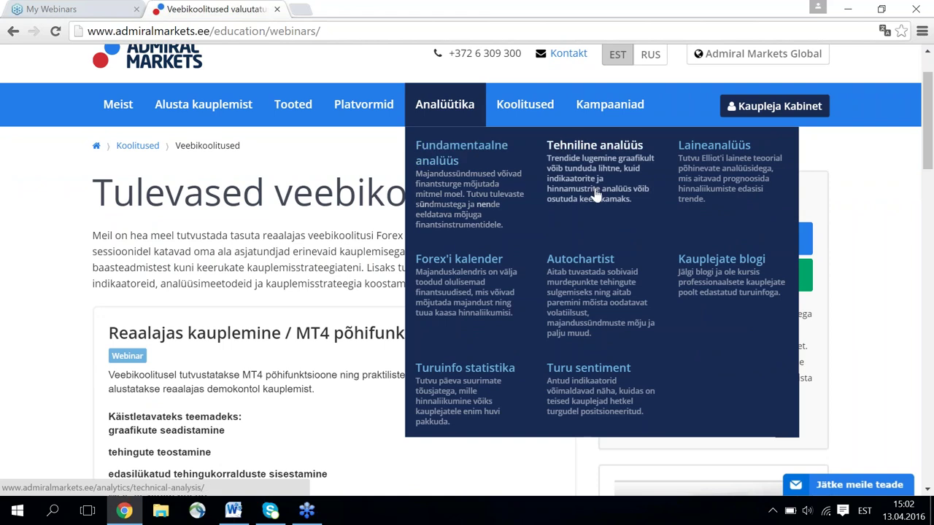
{"action": "scroll", "coordinate": [845, 203], "scroll_direction": "up", "scroll_amount": 1}
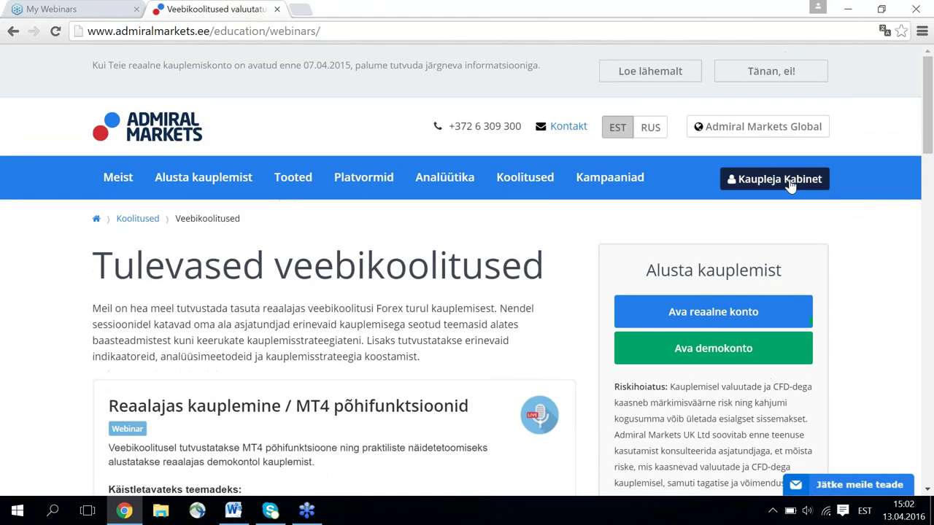
{"action": "left_click", "coordinate": [778, 183]}
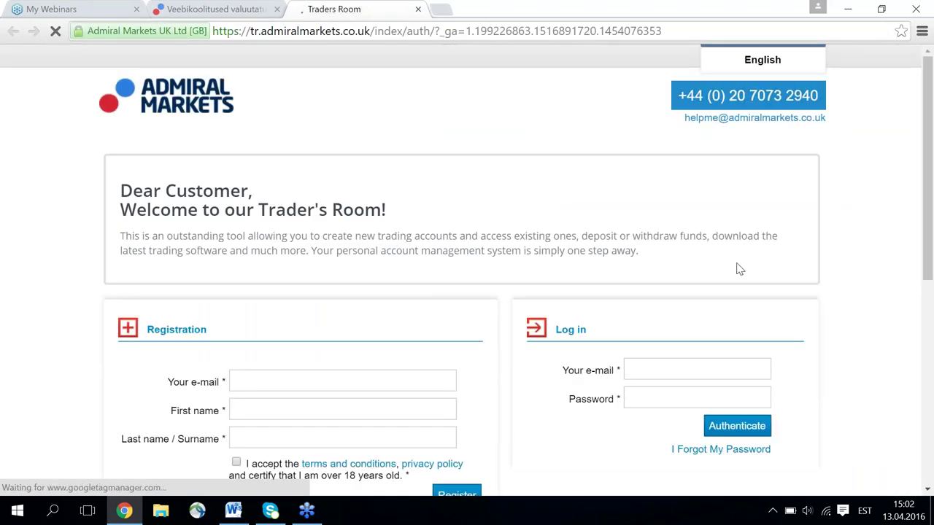
{"action": "scroll", "coordinate": [719, 278], "scroll_direction": "down", "scroll_amount": 2}
{"action": "scroll", "coordinate": [685, 231], "scroll_direction": "up", "scroll_amount": 1}
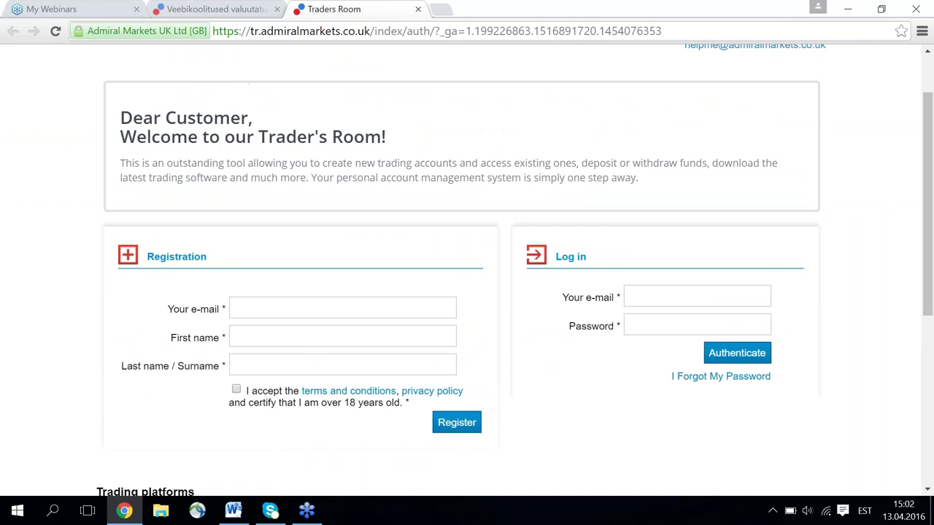
{"action": "scroll", "coordinate": [678, 263], "scroll_direction": "down", "scroll_amount": 1}
Sign in to the Trader's Room with the account e-mail and password.
{"action": "left_click", "coordinate": [673, 229]}
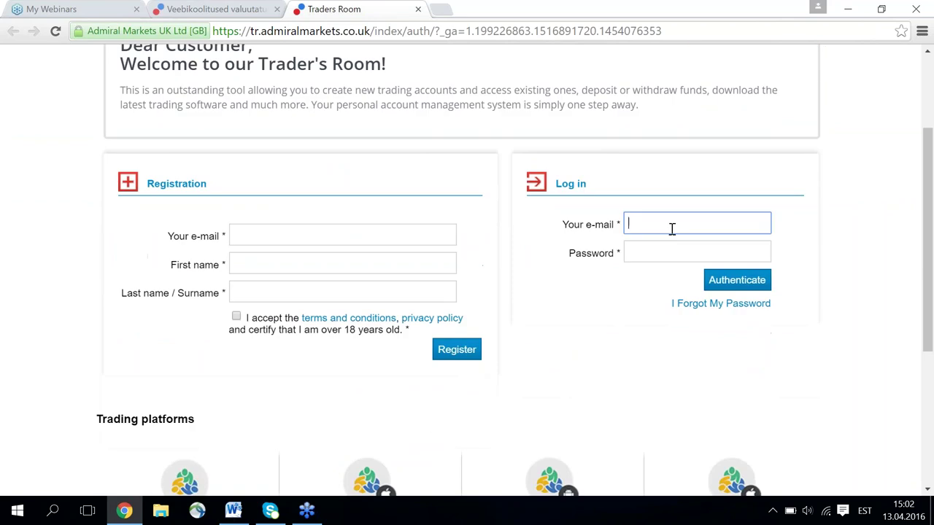
{"action": "left_click", "coordinate": [657, 253]}
{"action": "type", "text": "••••••••"}
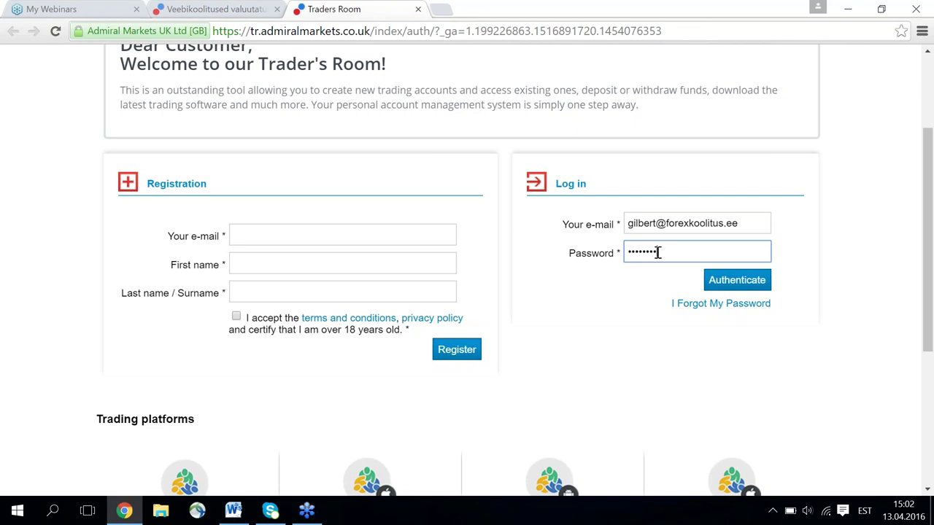
{"action": "key", "text": "BackSpace"}
{"action": "key", "text": "BackSpace"}
{"action": "key", "text": "BackSpace"}
{"action": "key", "text": "BackSpace"}
{"action": "key", "text": "BackSpace"}
{"action": "key", "text": "BackSpace"}
{"action": "key", "text": "BackSpace"}
{"action": "key", "text": "BackSpace"}
{"action": "type", "text": "••••••••"}
{"action": "left_click", "coordinate": [720, 281]}
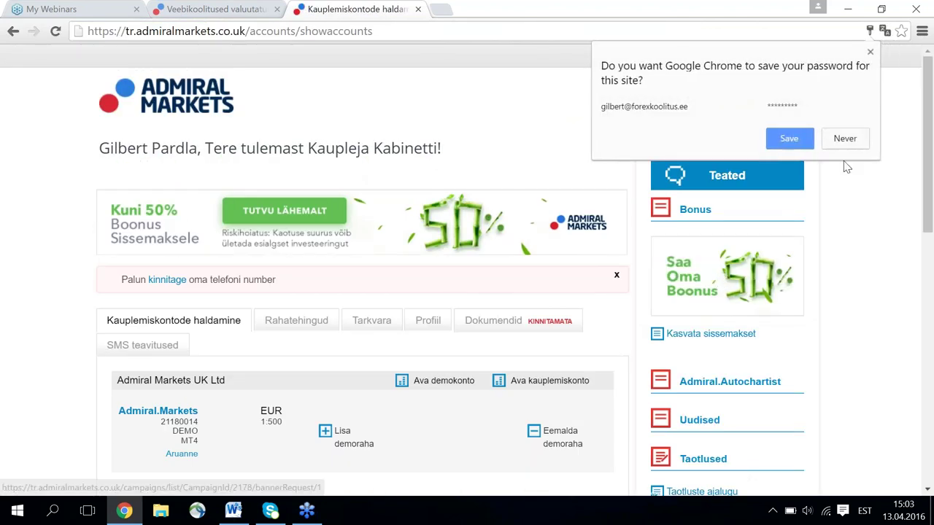
Decline Chrome's save-password prompt and scroll down the trading accounts page.
{"action": "left_click", "coordinate": [851, 144]}
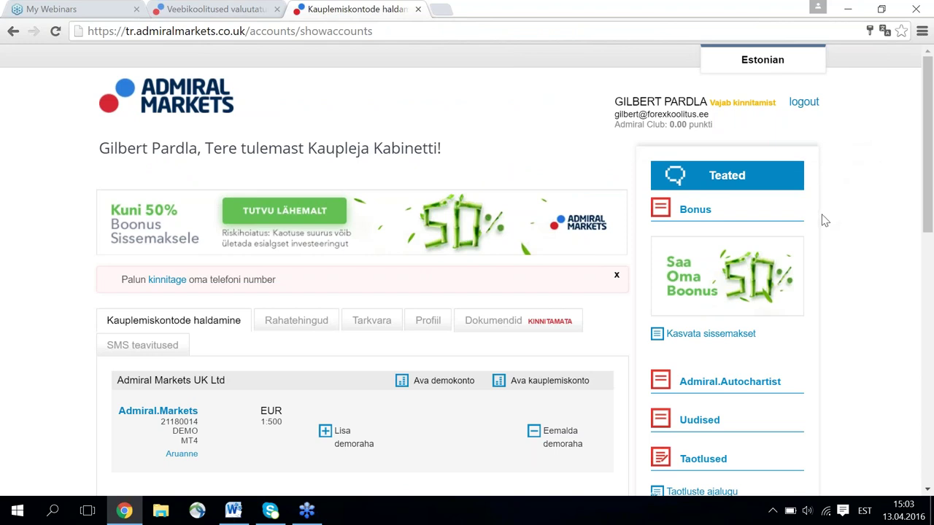
{"action": "scroll", "coordinate": [816, 221], "scroll_direction": "down", "scroll_amount": 1}
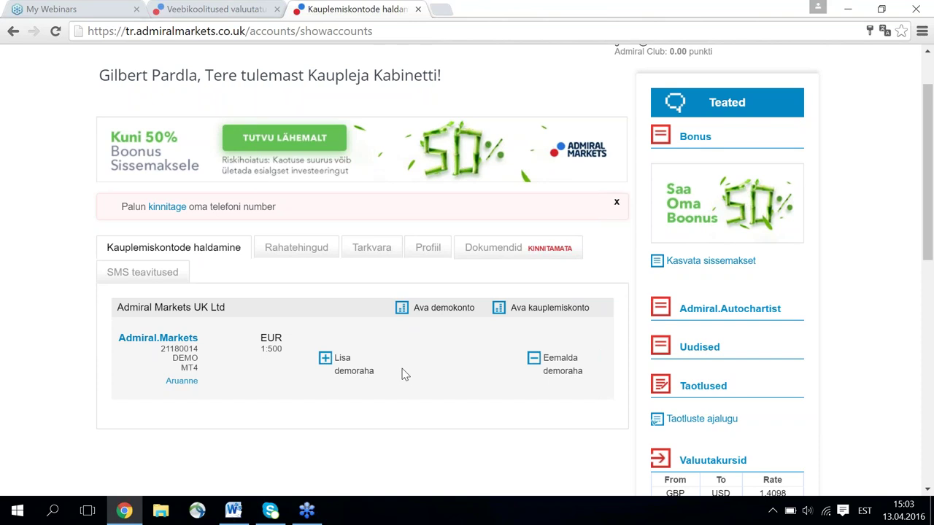
{"action": "scroll", "coordinate": [405, 374], "scroll_direction": "down", "scroll_amount": 1}
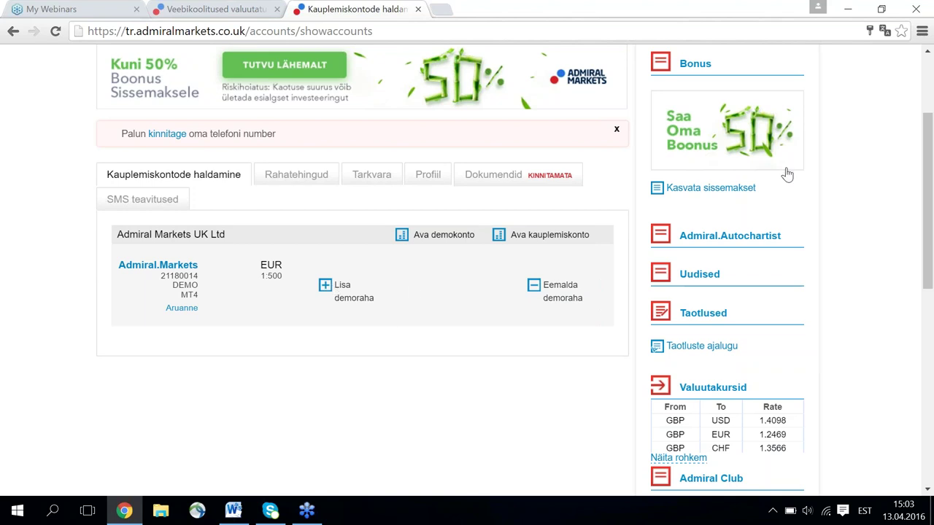
{"action": "left_click", "coordinate": [922, 33]}
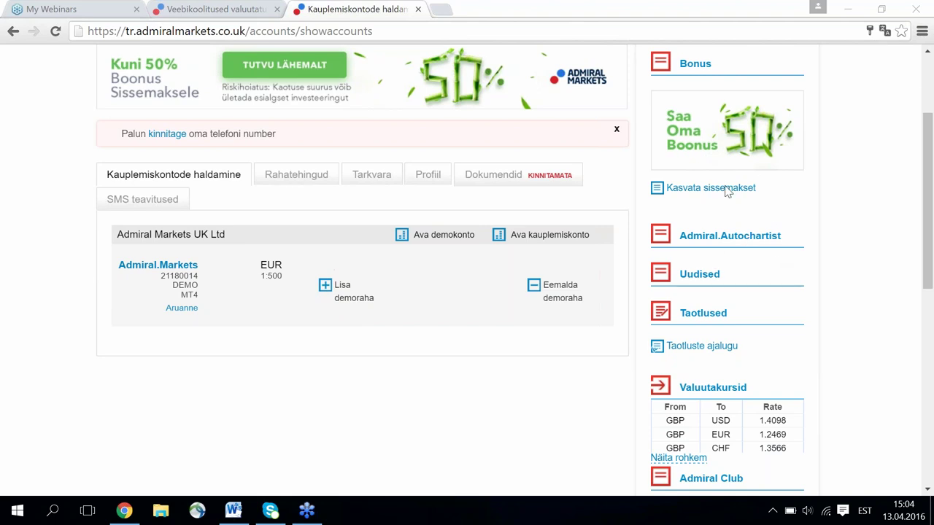
Open the demo account's Lisa demoraha form and reach the Sissemakse summa field.
{"action": "left_click", "coordinate": [343, 294]}
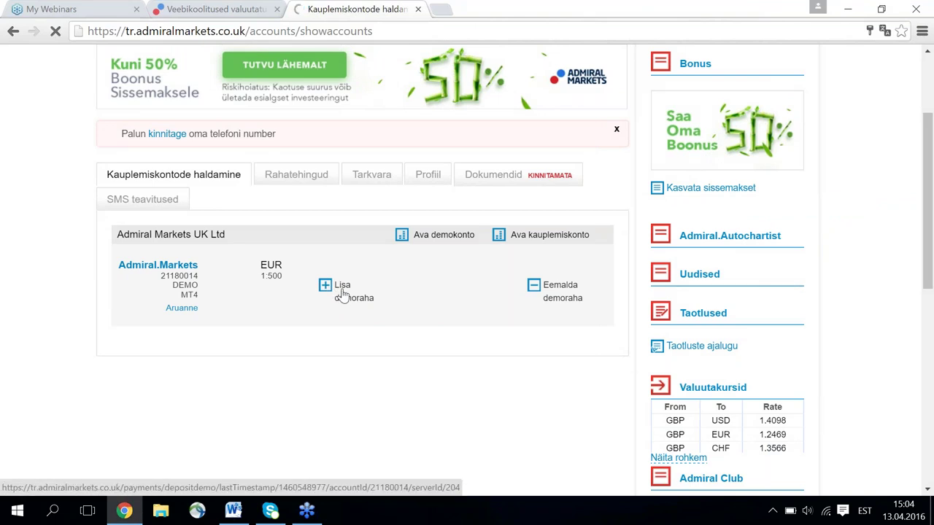
{"action": "scroll", "coordinate": [350, 299], "scroll_direction": "down", "scroll_amount": 4}
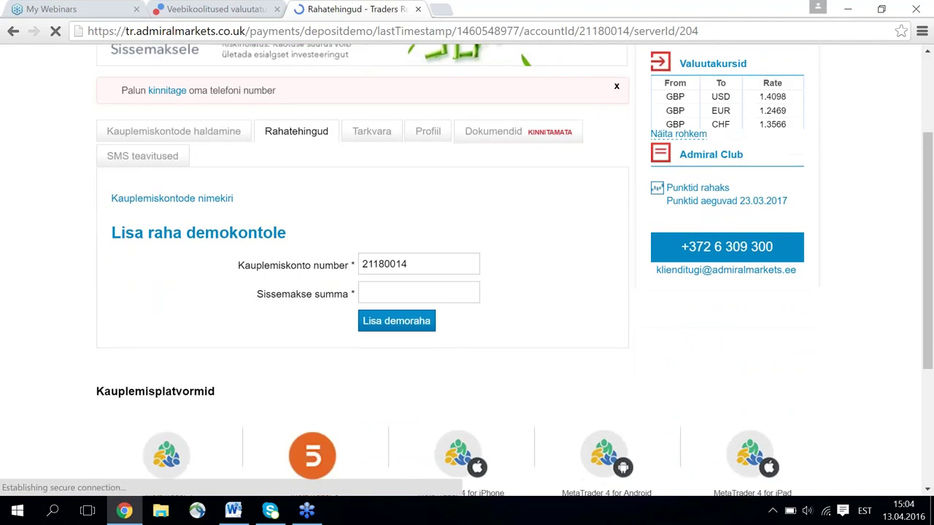
{"action": "left_click", "coordinate": [390, 293]}
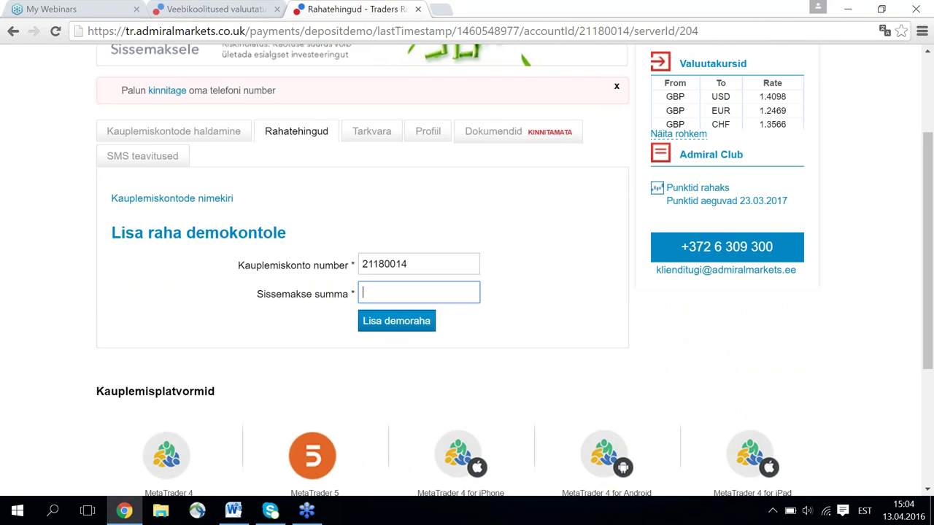
{"action": "left_click", "coordinate": [14, 33]}
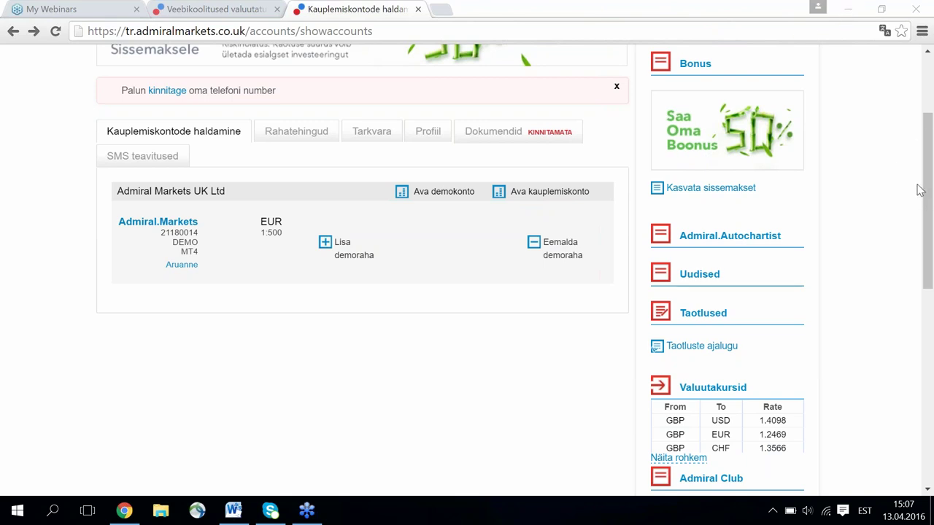
Minimize Chrome and start MetaTrader 4 from its desktop icon.
{"action": "left_click", "coordinate": [847, 20]}
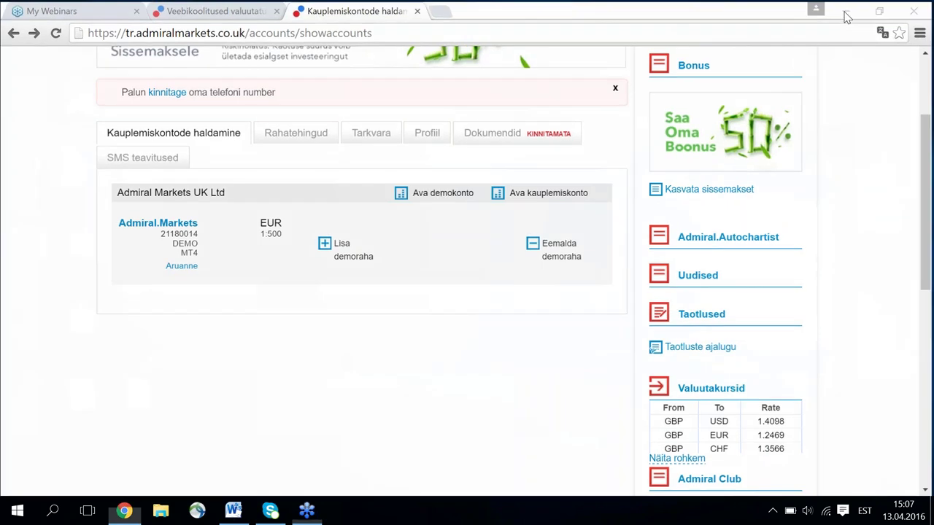
{"action": "double_click", "coordinate": [34, 395]}
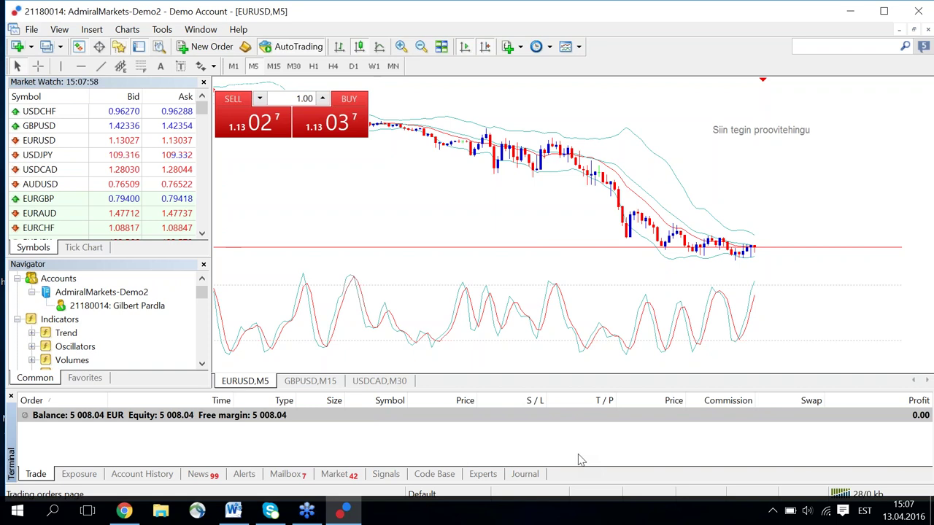
Select AdmiralMarkets-Demo2 under Accounts in the Navigator.
{"action": "left_click", "coordinate": [102, 294]}
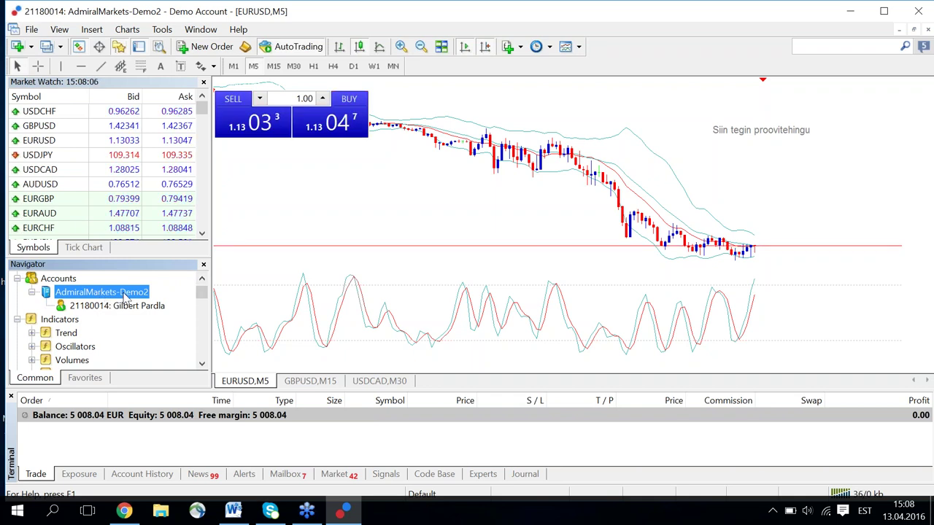
{"action": "right_click", "coordinate": [124, 292]}
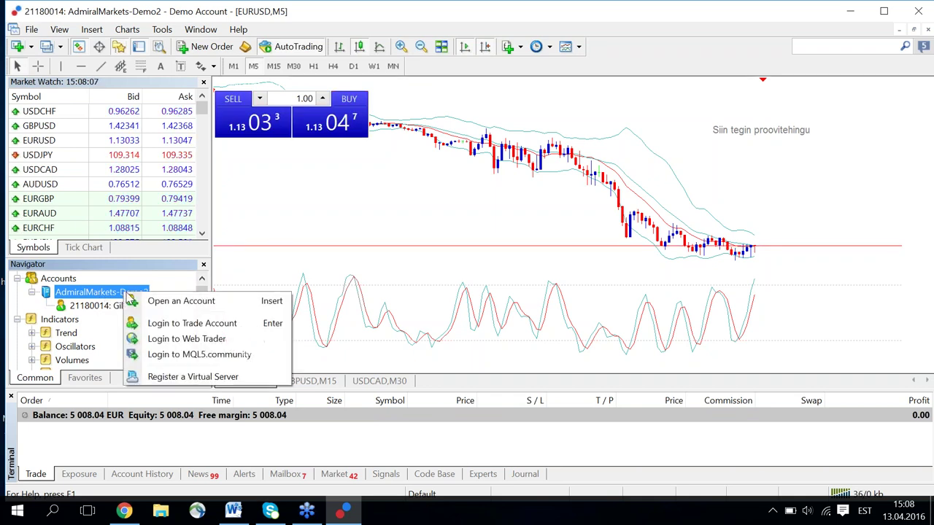
{"action": "left_click", "coordinate": [189, 323]}
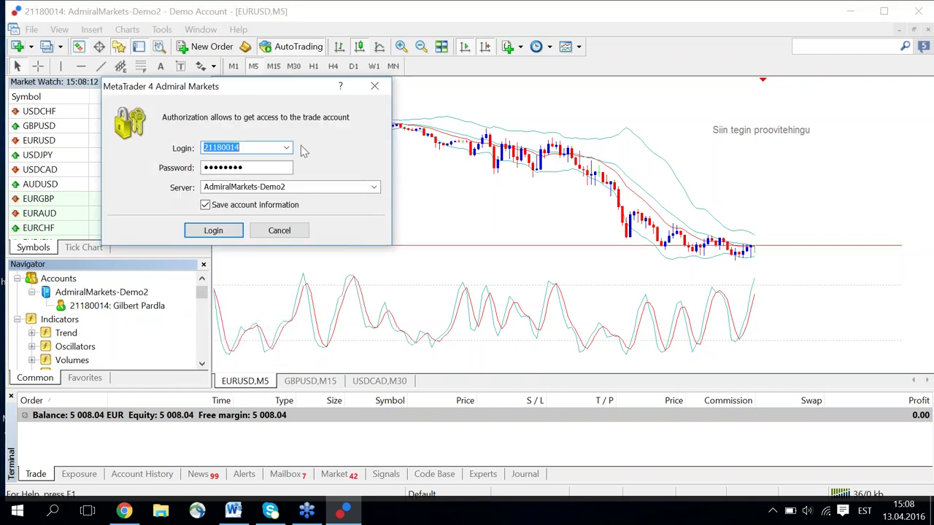
{"action": "left_click_drag", "start_coordinate": [241, 88], "coordinate": [405, 126]}
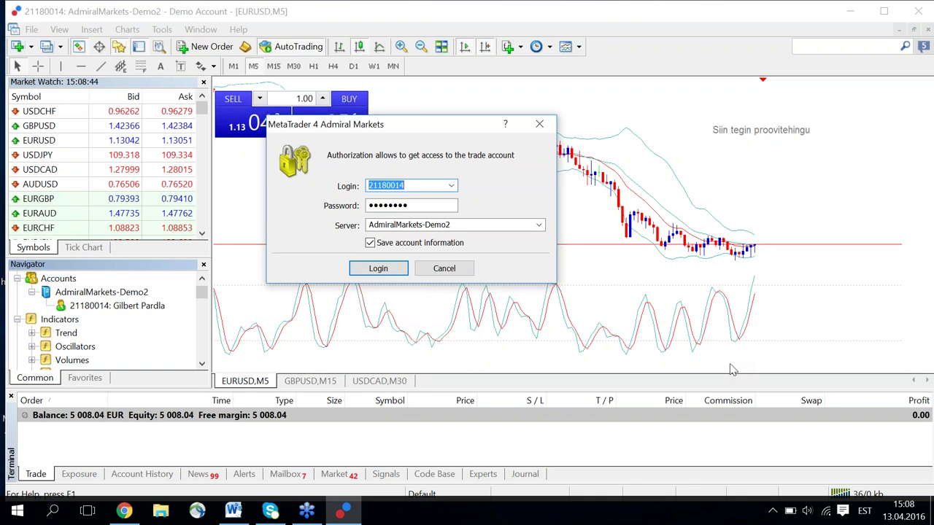
{"action": "left_click", "coordinate": [539, 226]}
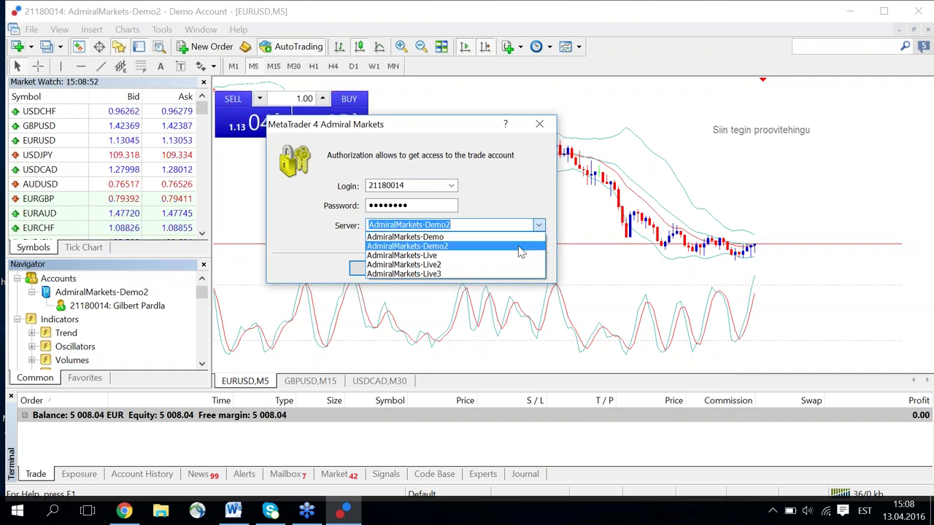
{"action": "left_click", "coordinate": [521, 248]}
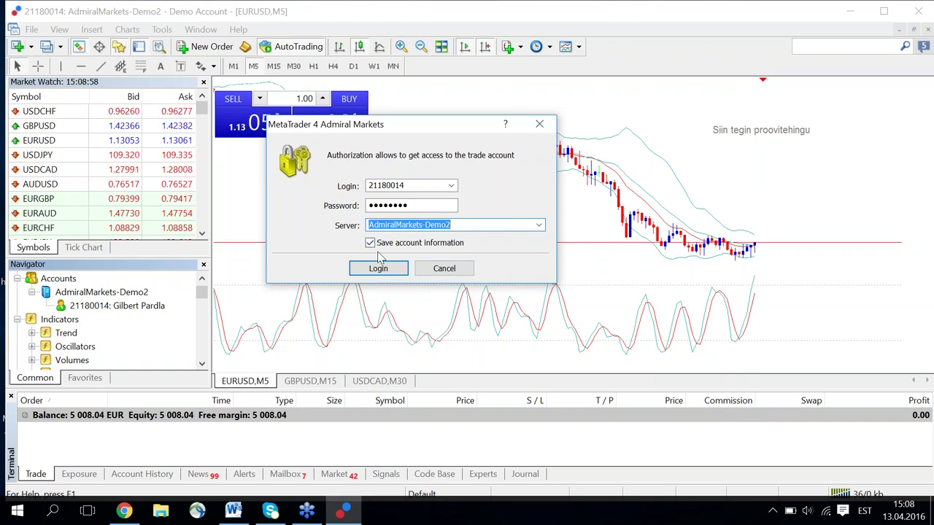
{"action": "left_click", "coordinate": [444, 268]}
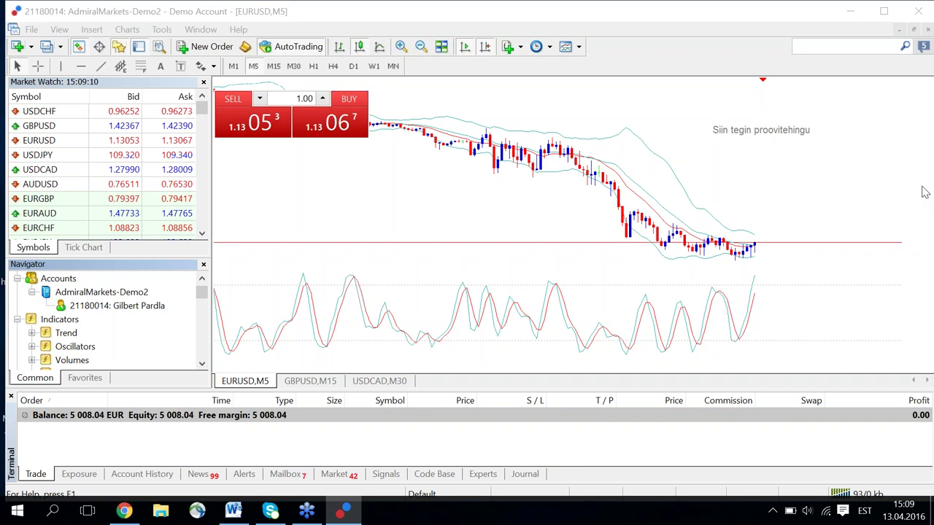
{"action": "left_click", "coordinate": [821, 252]}
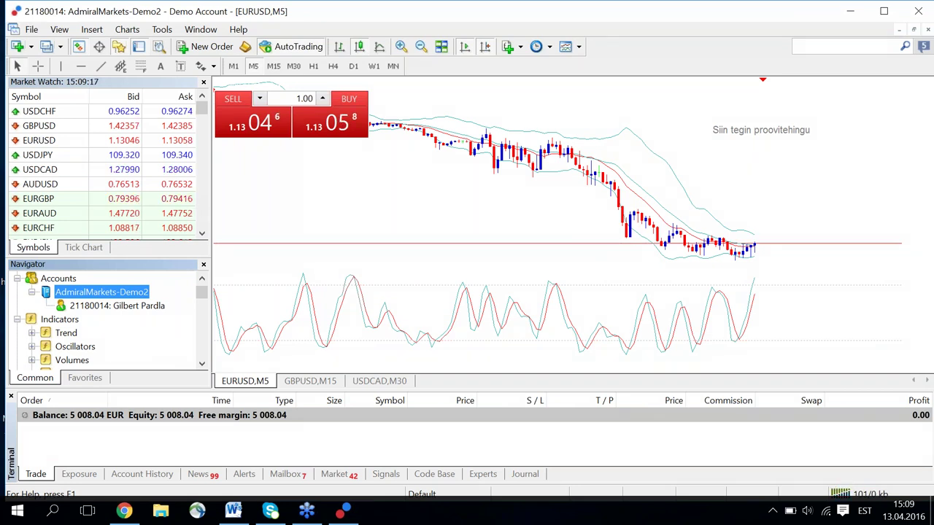
{"action": "left_click", "coordinate": [767, 445]}
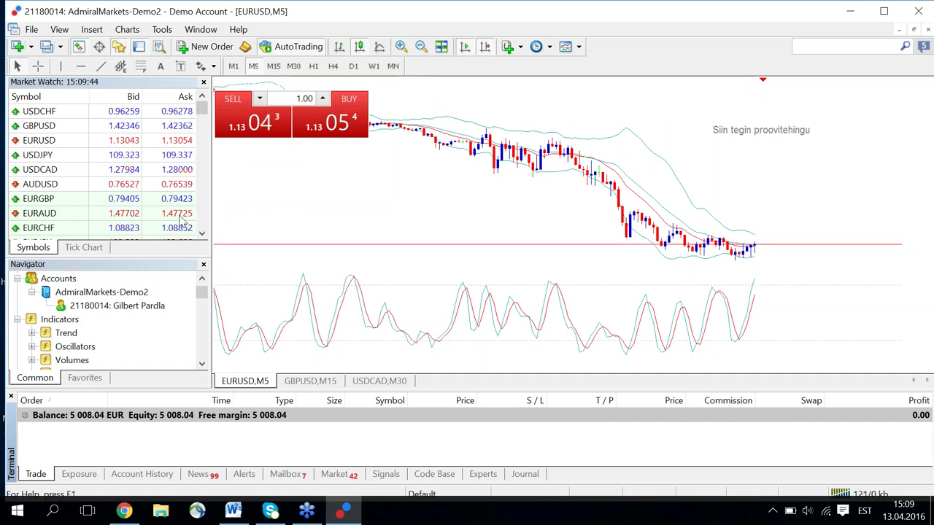
Float Market Watch, enlarge and raise it, then dock it back above the Navigator.
{"action": "left_click_drag", "start_coordinate": [205, 107], "coordinate": [384, 152]}
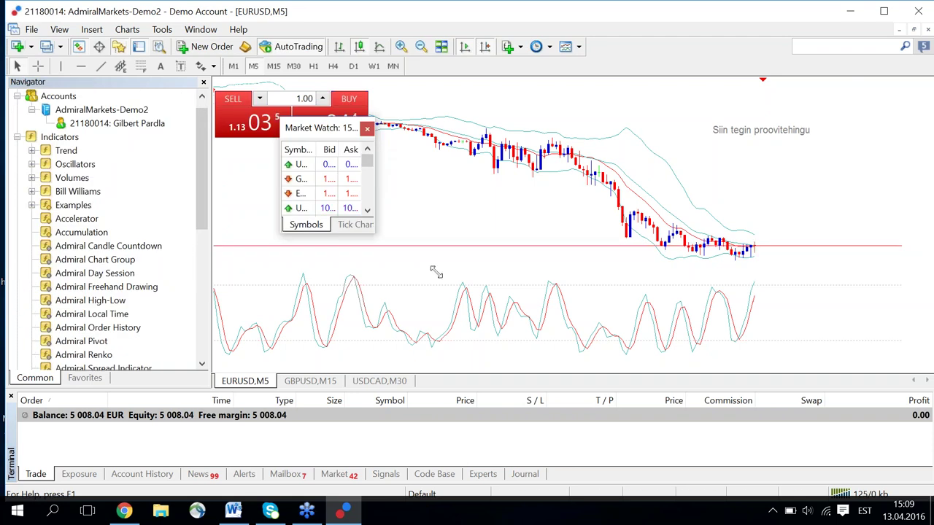
{"action": "left_click_drag", "start_coordinate": [376, 237], "coordinate": [669, 389]}
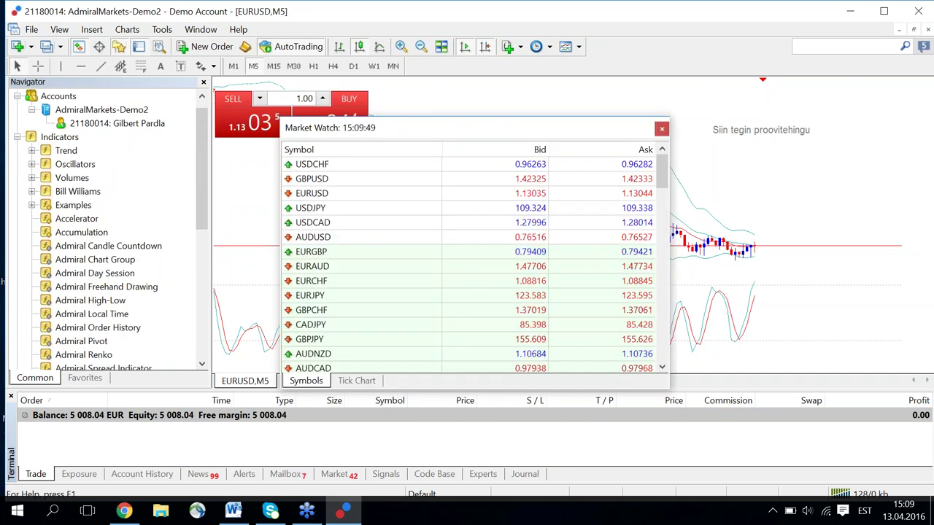
{"action": "left_click_drag", "start_coordinate": [438, 127], "coordinate": [438, 96]}
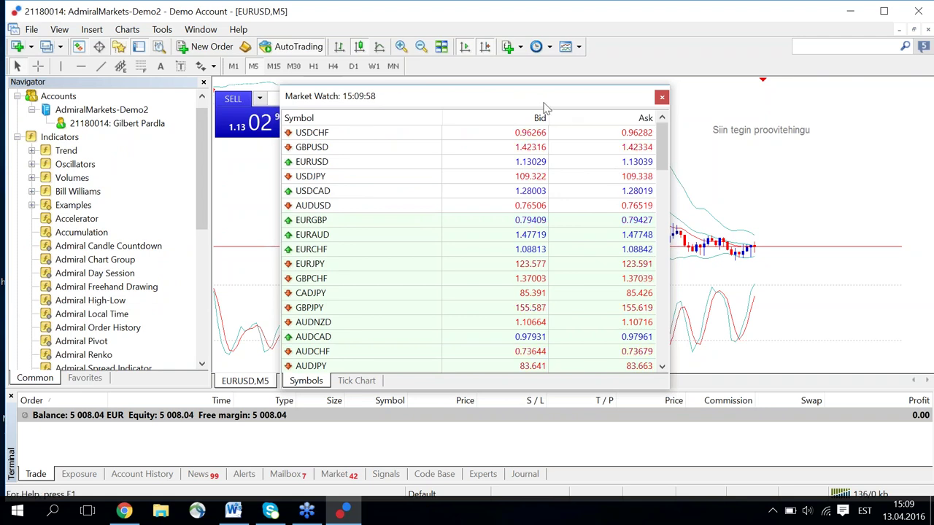
{"action": "left_click_drag", "start_coordinate": [225, 83], "coordinate": [102, 91]}
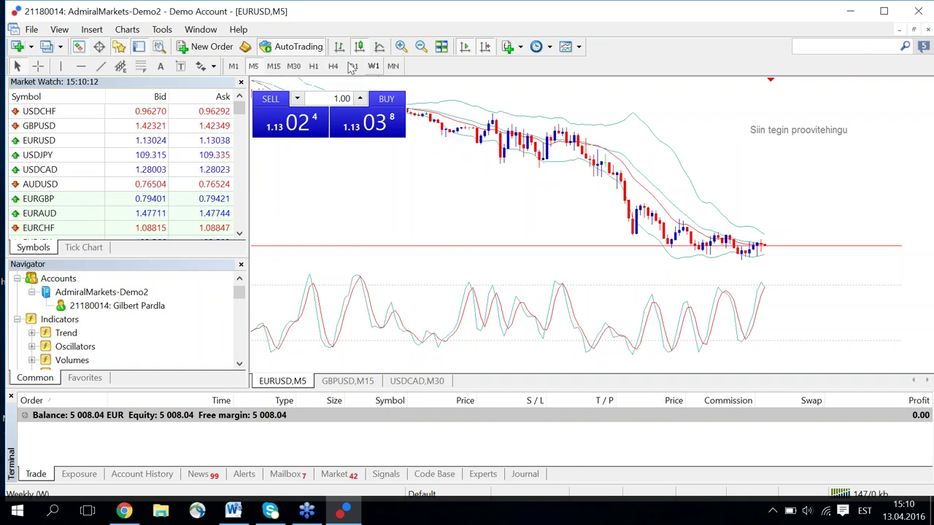
Set the EURUSD chart to M1 one-minute candles.
{"action": "left_click", "coordinate": [234, 67]}
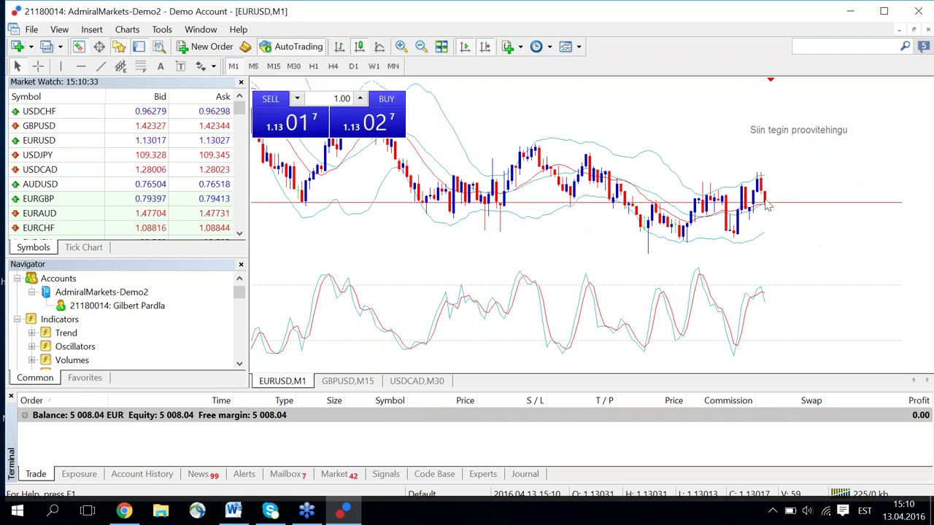
{"action": "mouse_move", "coordinate": [768, 209]}
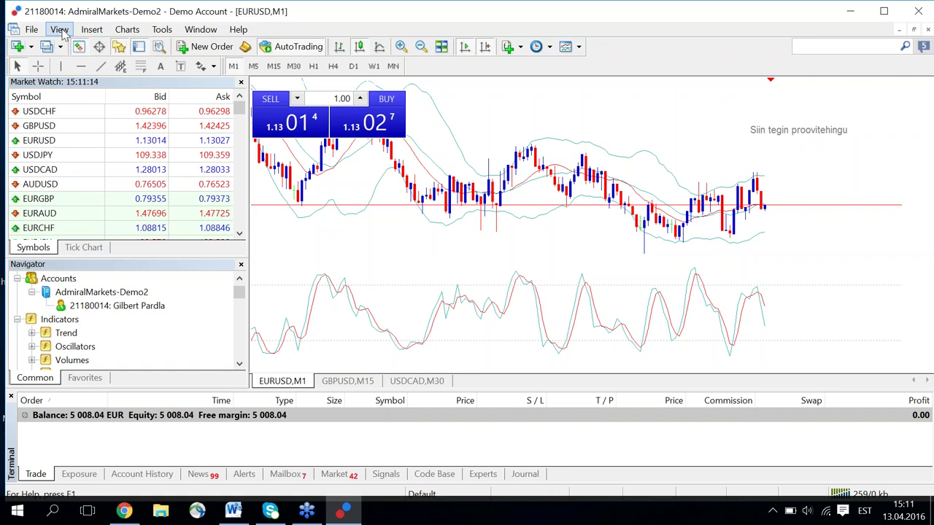
Open Market Watch from the View menu as a floating quote window.
{"action": "left_click", "coordinate": [60, 30]}
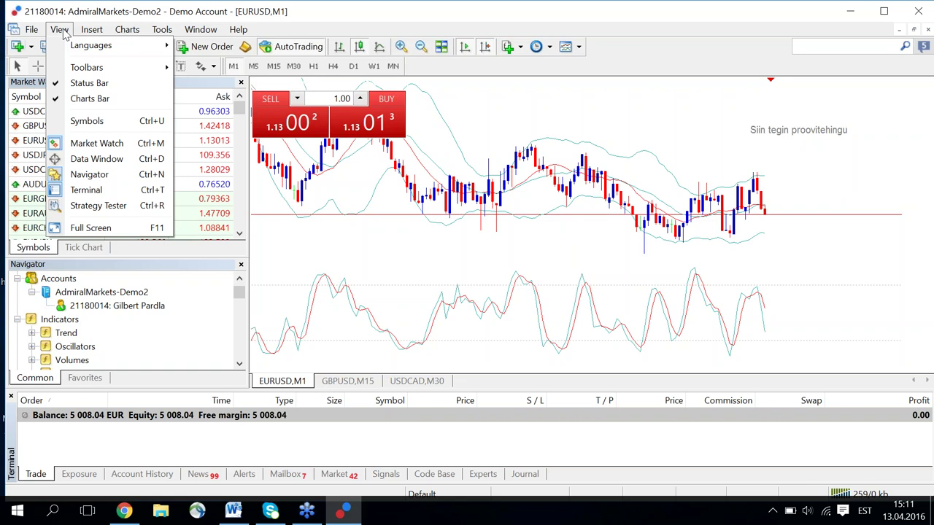
{"action": "mouse_move", "coordinate": [88, 46]}
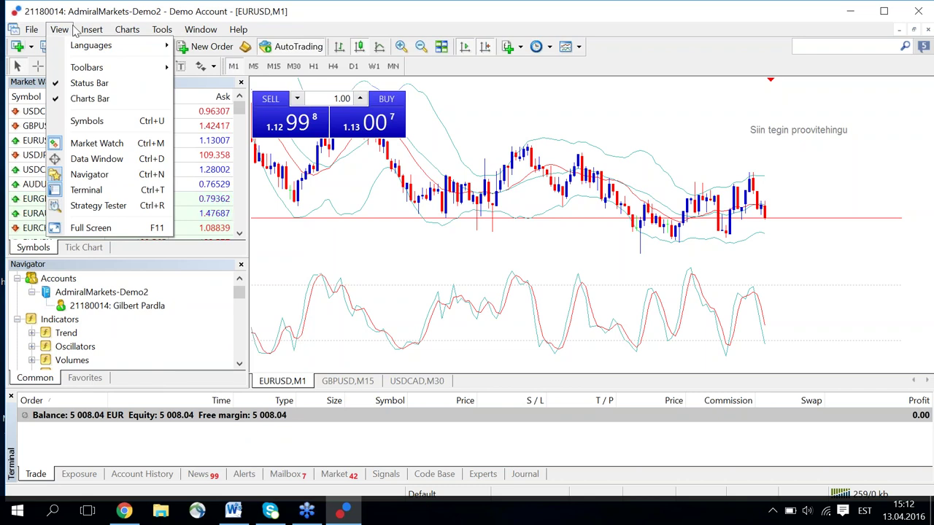
{"action": "left_click", "coordinate": [348, 11]}
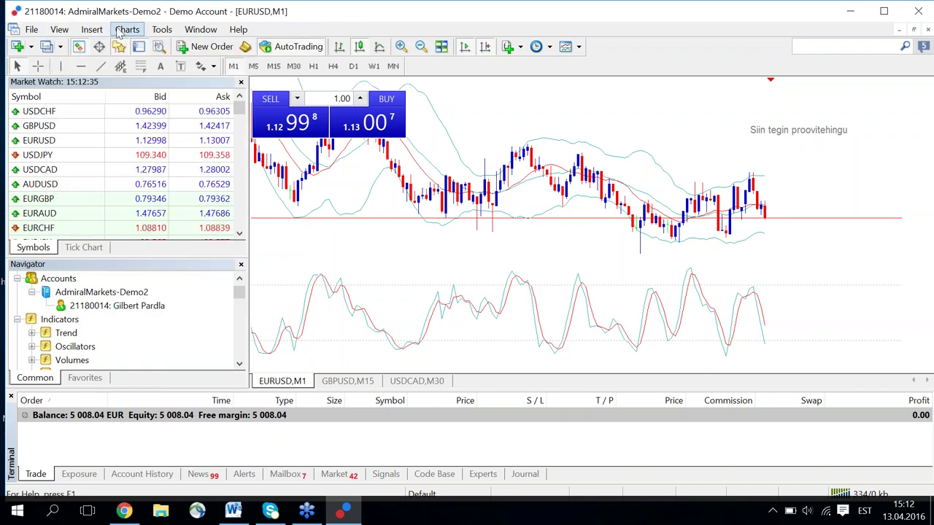
{"action": "left_click", "coordinate": [62, 33]}
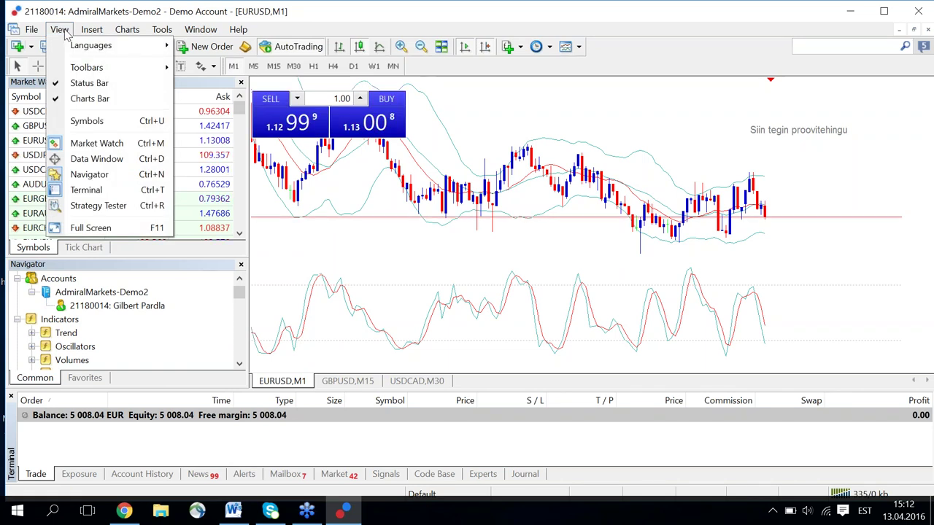
{"action": "left_click", "coordinate": [164, 11]}
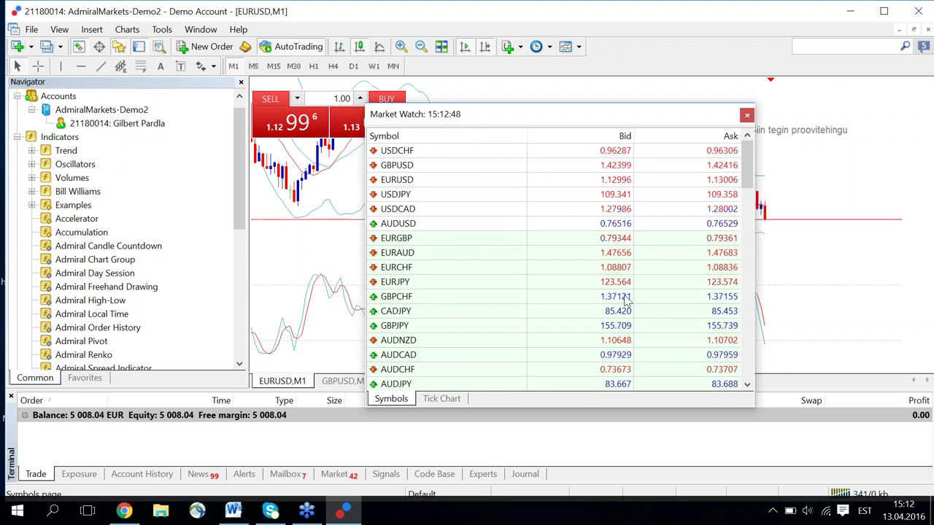
Extend the Market Watch window's top and bottom edges so symbols show through #HPQ.
{"action": "left_click_drag", "start_coordinate": [750, 151], "coordinate": [762, 266]}
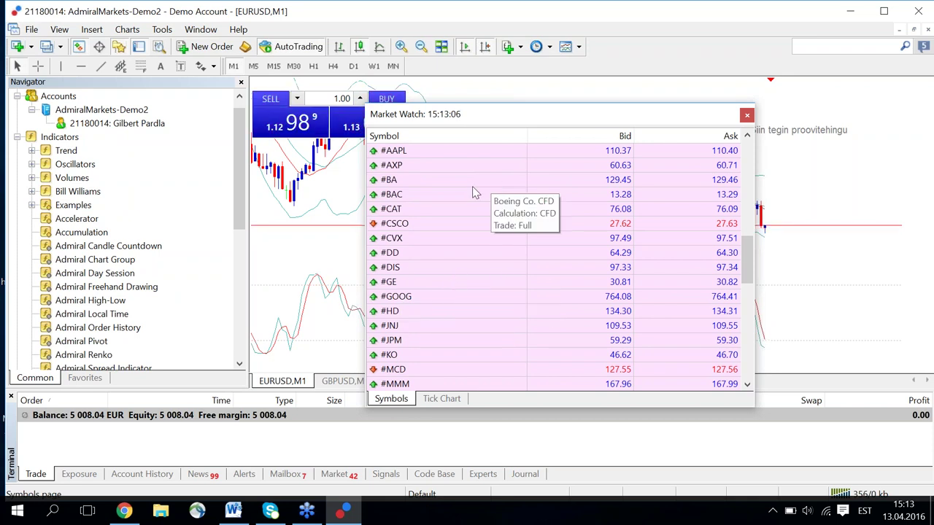
{"action": "left_click_drag", "start_coordinate": [750, 259], "coordinate": [757, 206]}
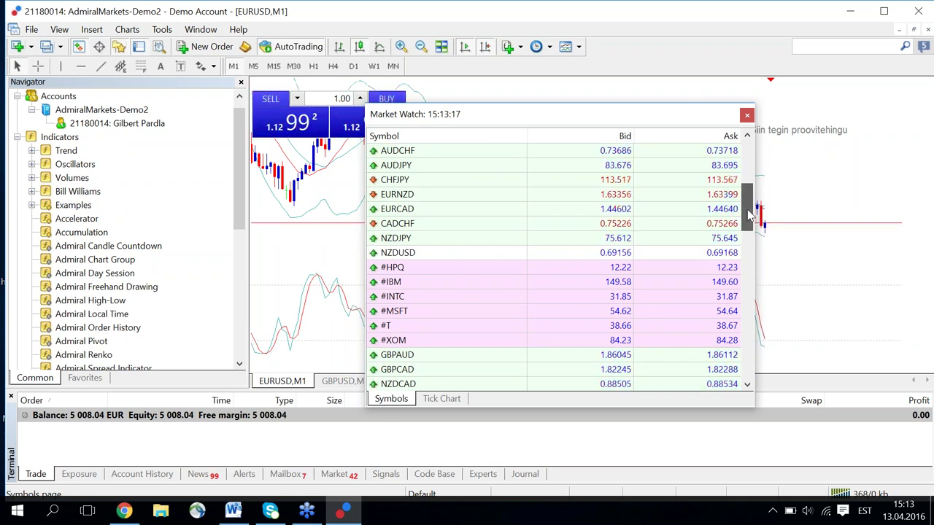
{"action": "scroll", "coordinate": [752, 212], "scroll_direction": "up", "scroll_amount": 1}
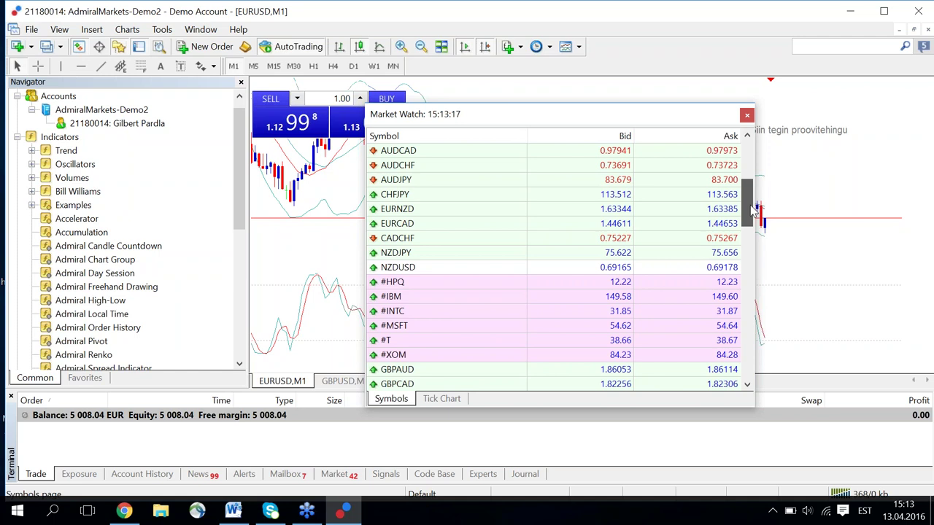
{"action": "left_click_drag", "start_coordinate": [752, 211], "coordinate": [757, 164]}
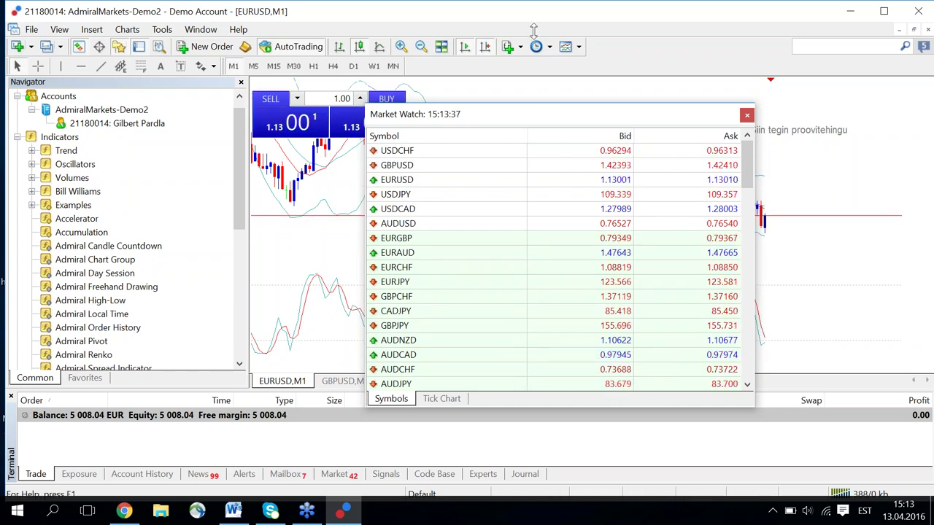
{"action": "left_click_drag", "start_coordinate": [533, 29], "coordinate": [533, 32]}
{"action": "left_click_drag", "start_coordinate": [504, 407], "coordinate": [504, 436]}
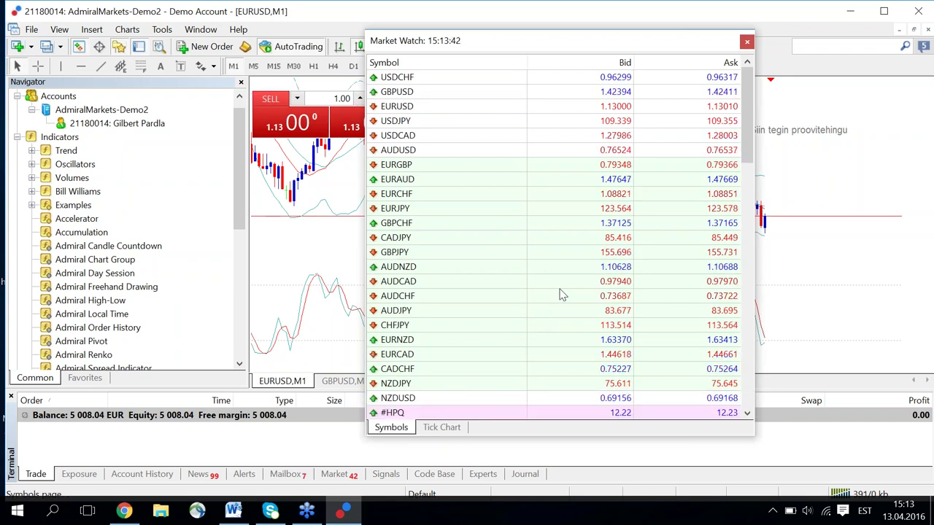
{"action": "mouse_move", "coordinate": [561, 289]}
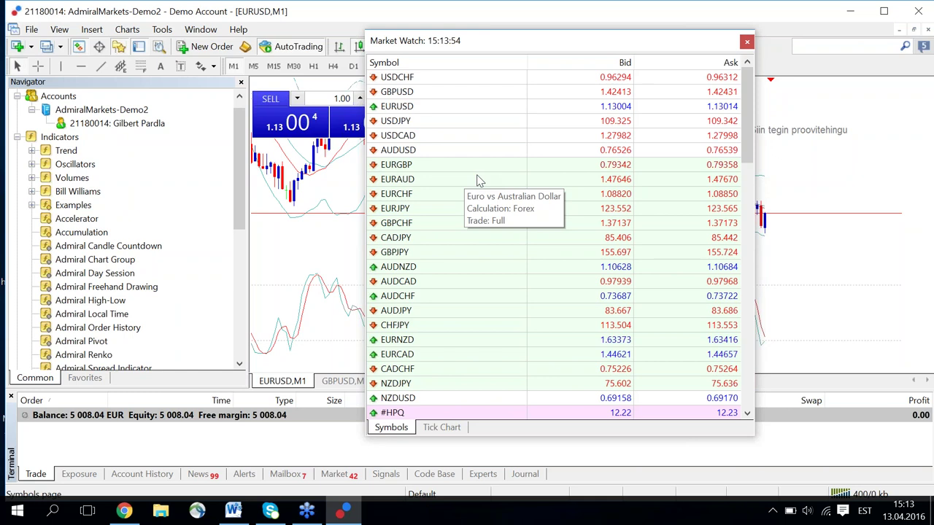
Apply Show All from the Market Watch context menu on EURAUD.
{"action": "right_click", "coordinate": [478, 180]}
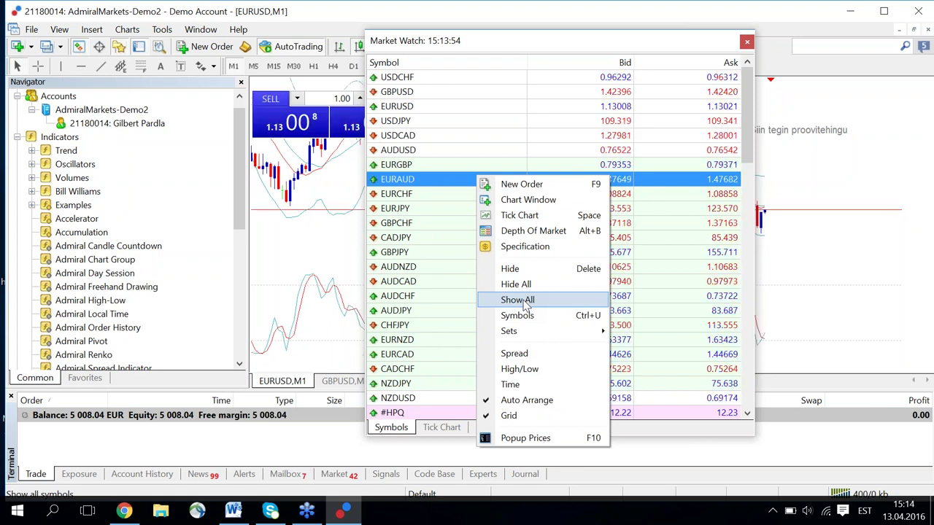
{"action": "left_click", "coordinate": [528, 301]}
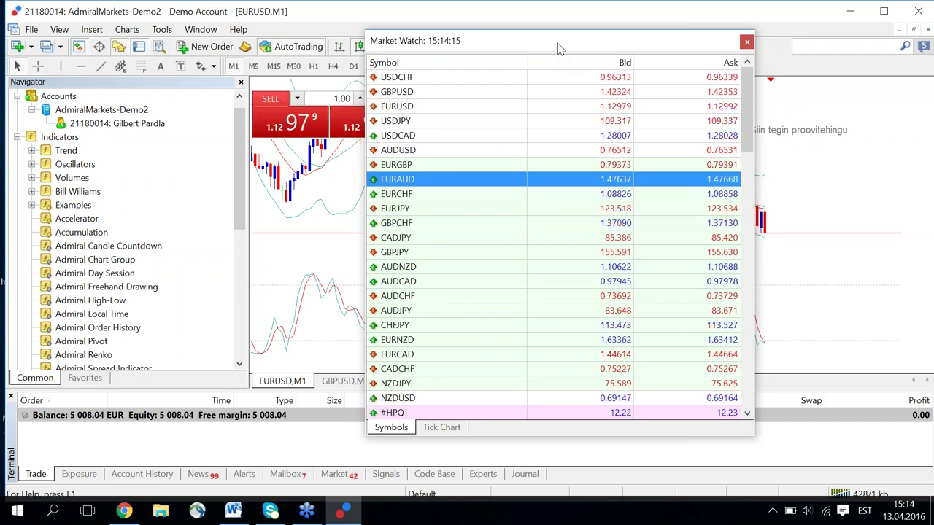
Dock Market Watch above the Navigator, redocking it with Ctrl+M, and drag the splitter to enlarge the Navigator.
{"action": "left_click_drag", "start_coordinate": [159, 80], "coordinate": [162, 92]}
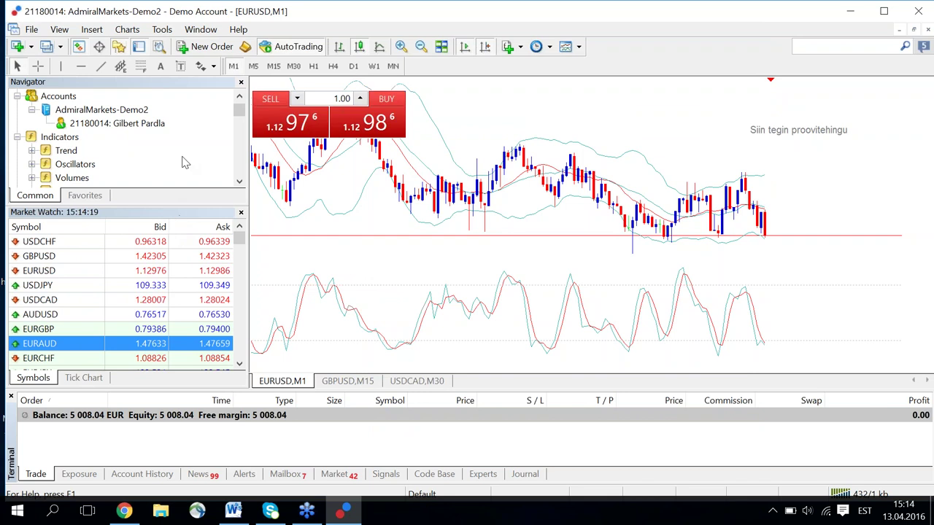
{"action": "left_click_drag", "start_coordinate": [185, 86], "coordinate": [182, 91]}
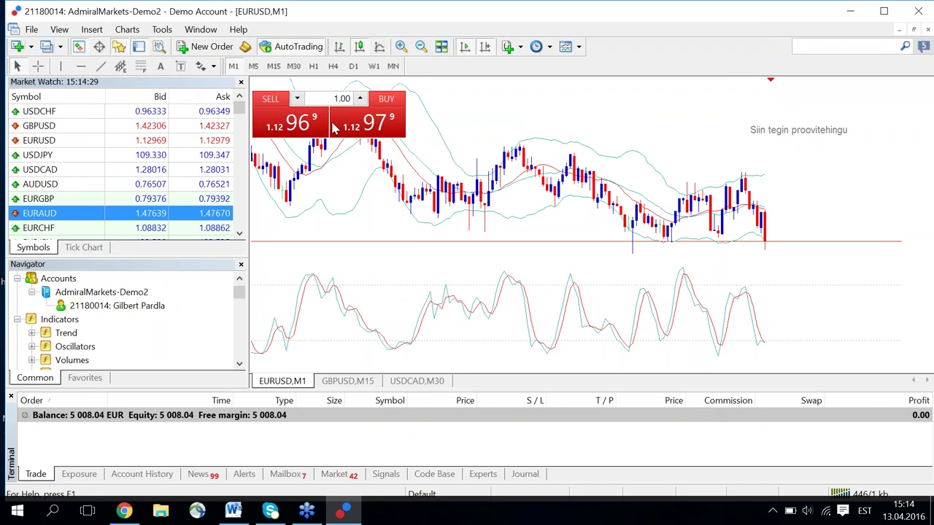
{"action": "left_click_drag", "start_coordinate": [619, 155], "coordinate": [674, 110]}
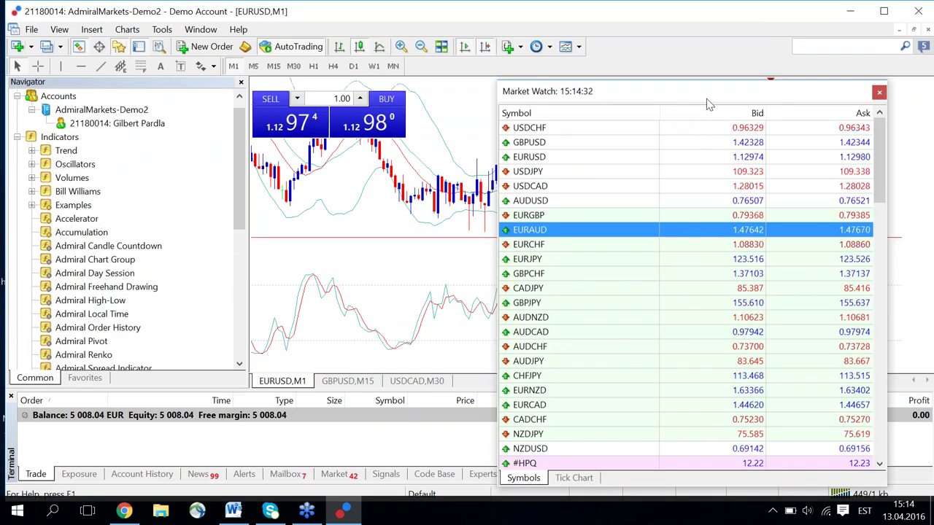
{"action": "key", "text": "ctrl+m"}
{"action": "key", "text": "ctrl+m"}
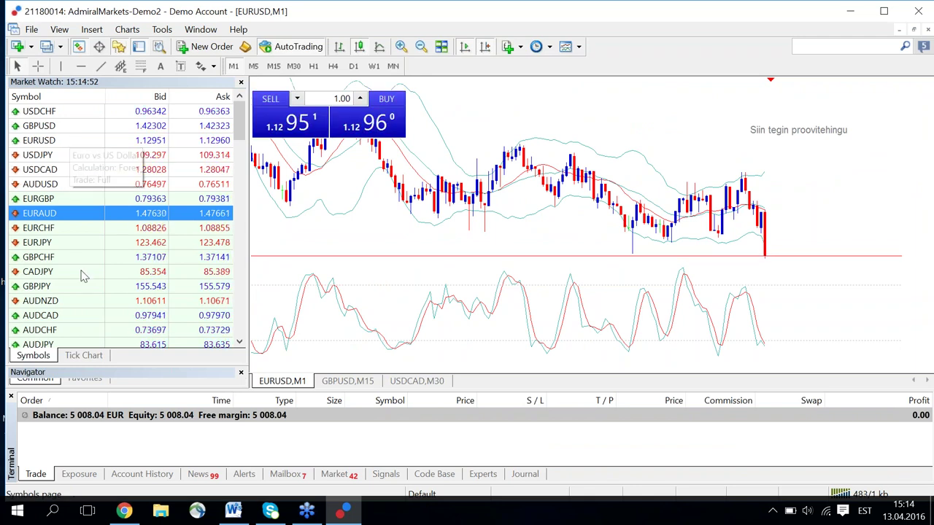
{"action": "left_click_drag", "start_coordinate": [117, 367], "coordinate": [124, 241]}
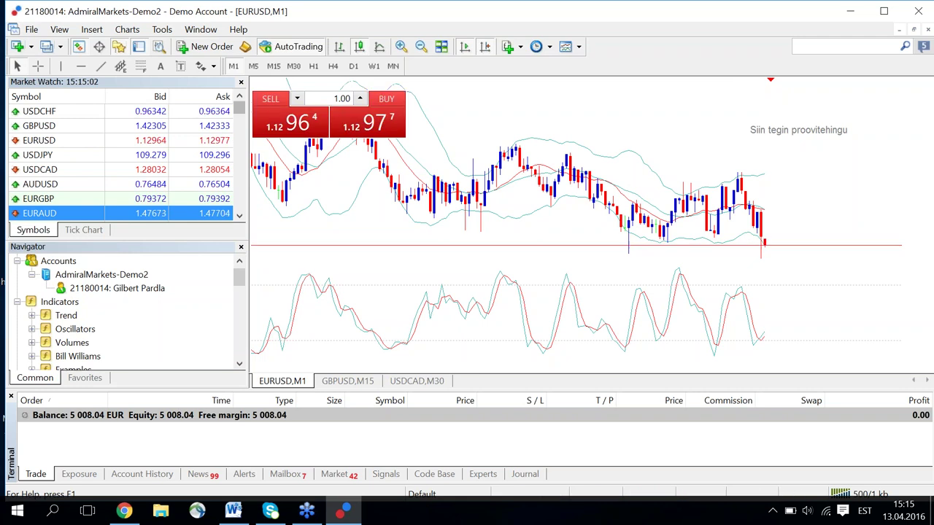
Close Market Watch, Navigator and Terminal, and hide the chart's one-click trading panel.
{"action": "left_click", "coordinate": [241, 82]}
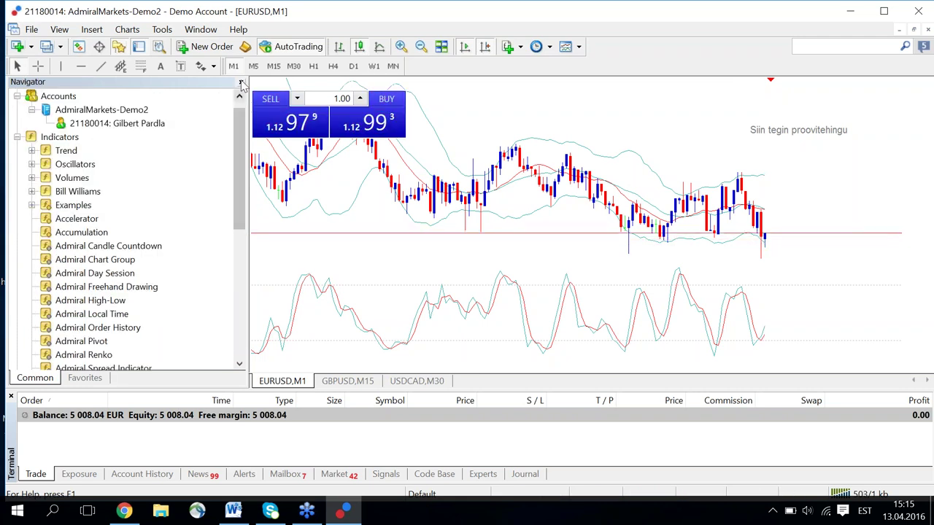
{"action": "left_click", "coordinate": [241, 82]}
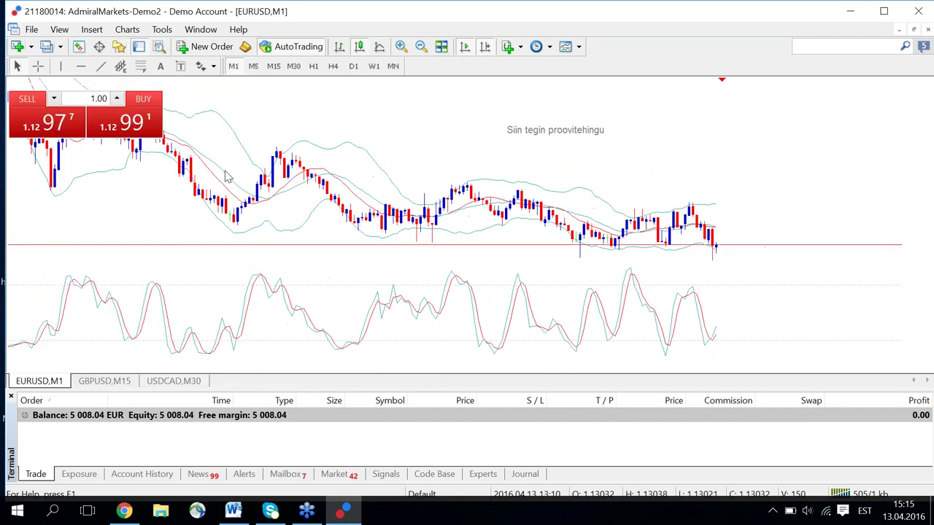
{"action": "left_click", "coordinate": [11, 396]}
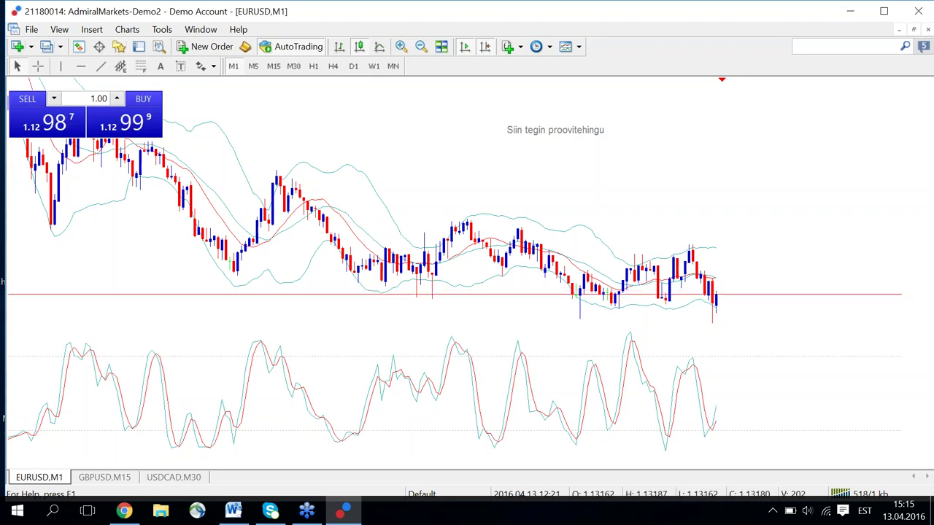
{"action": "left_click", "coordinate": [18, 88]}
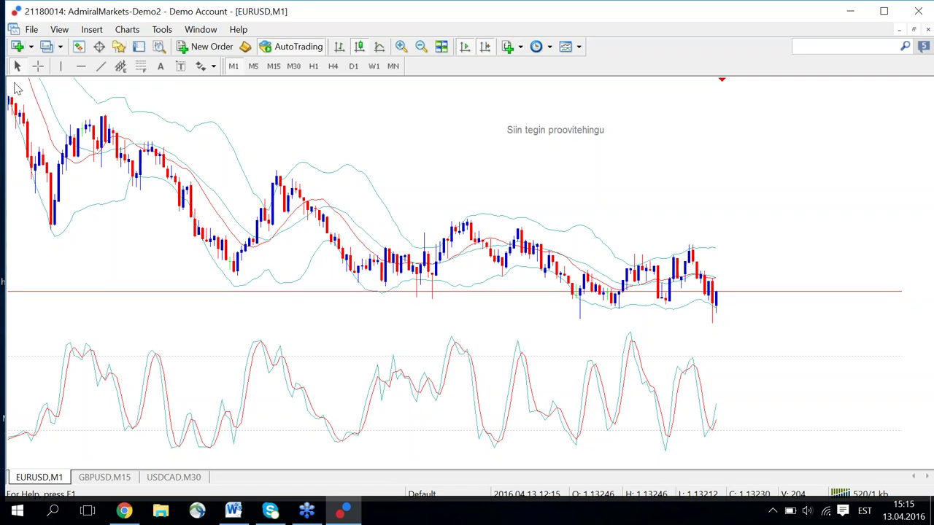
Show Market Watch and Navigator from the View menu and adjust the divider between them.
{"action": "left_click", "coordinate": [32, 30]}
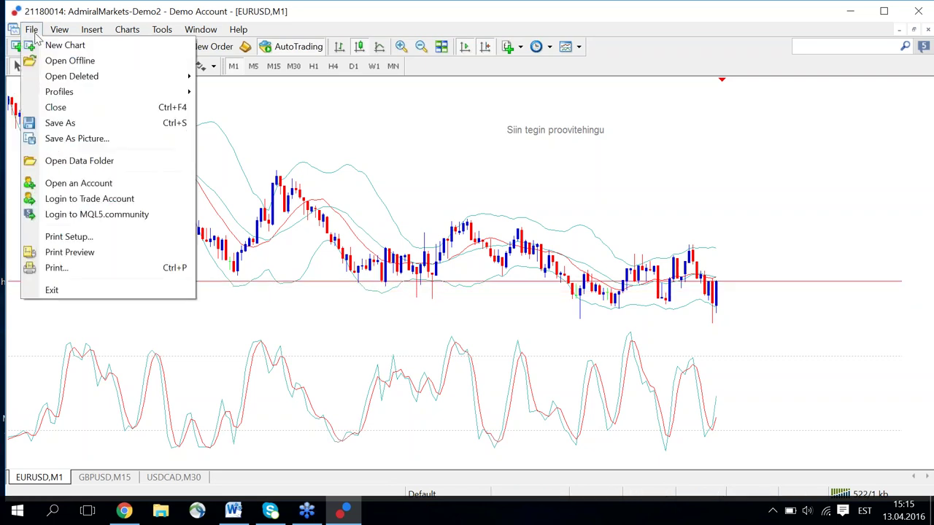
{"action": "mouse_move", "coordinate": [54, 33]}
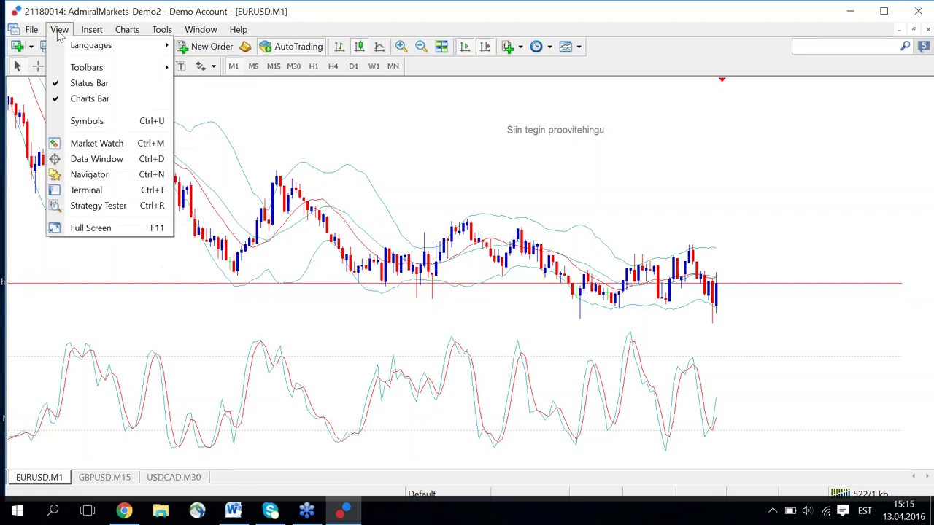
{"action": "left_click", "coordinate": [94, 143]}
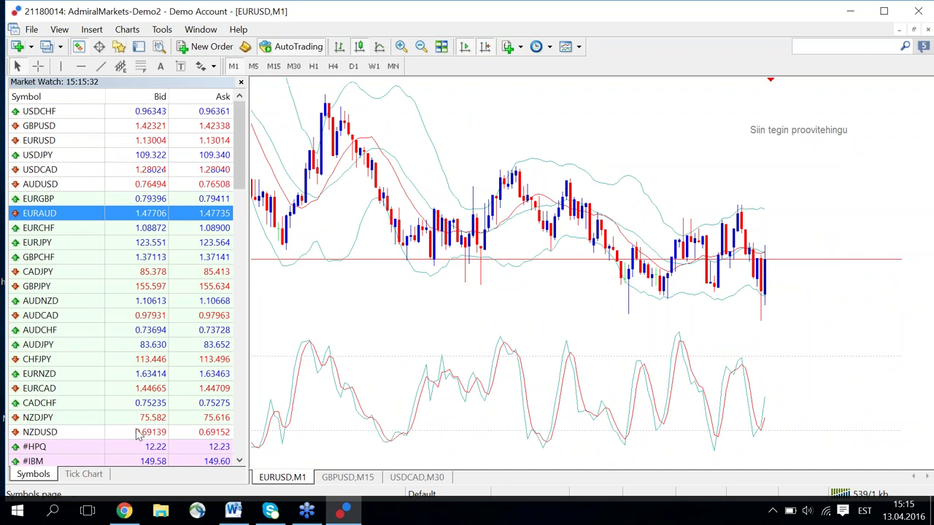
{"action": "left_click", "coordinate": [59, 29]}
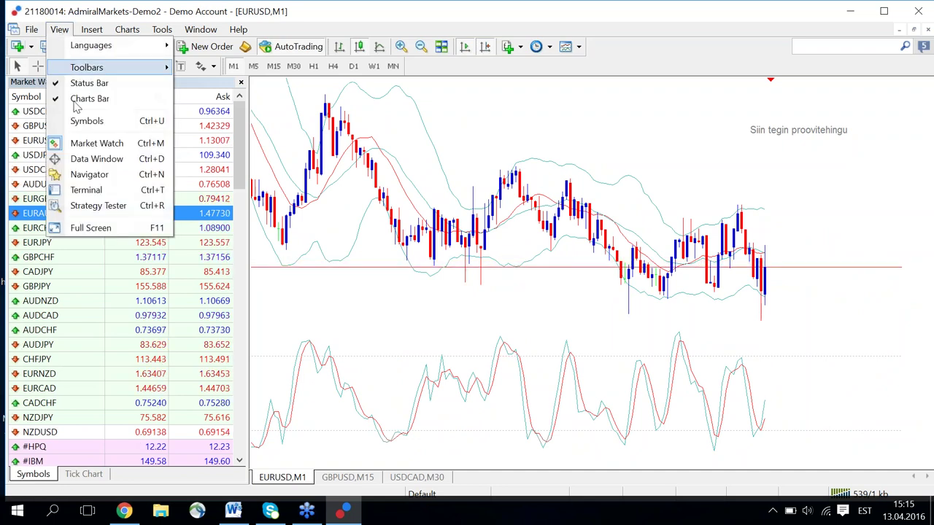
{"action": "left_click", "coordinate": [87, 174]}
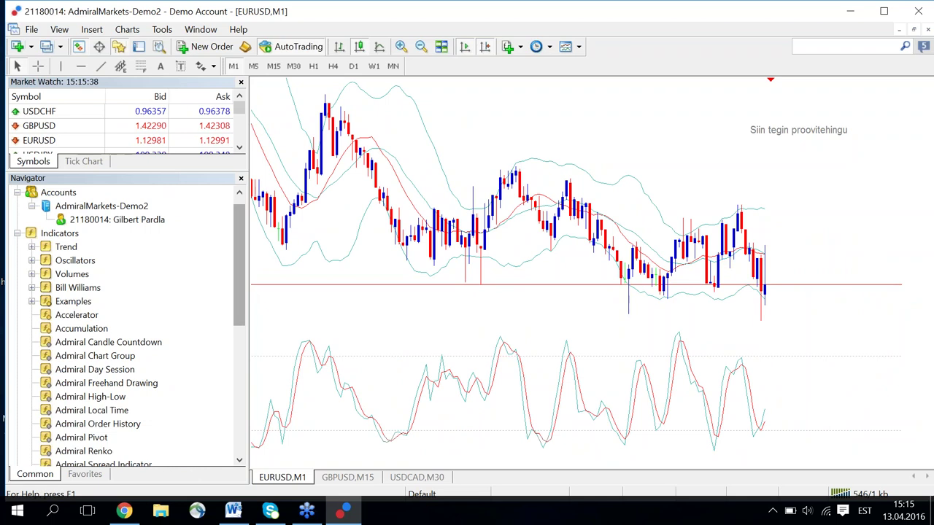
{"action": "left_click_drag", "start_coordinate": [241, 262], "coordinate": [240, 227]}
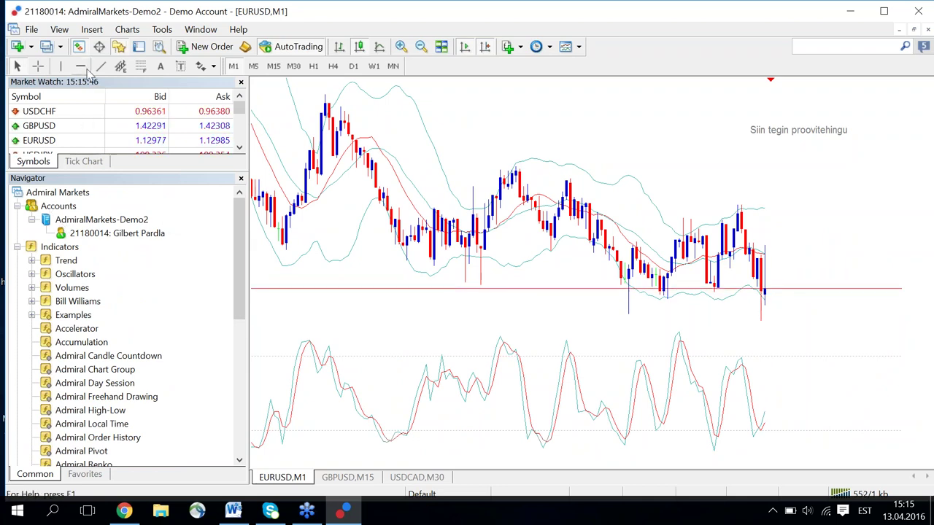
Show the Terminal from the View menu and drag the divider down to enlarge Market Watch.
{"action": "left_click", "coordinate": [59, 30]}
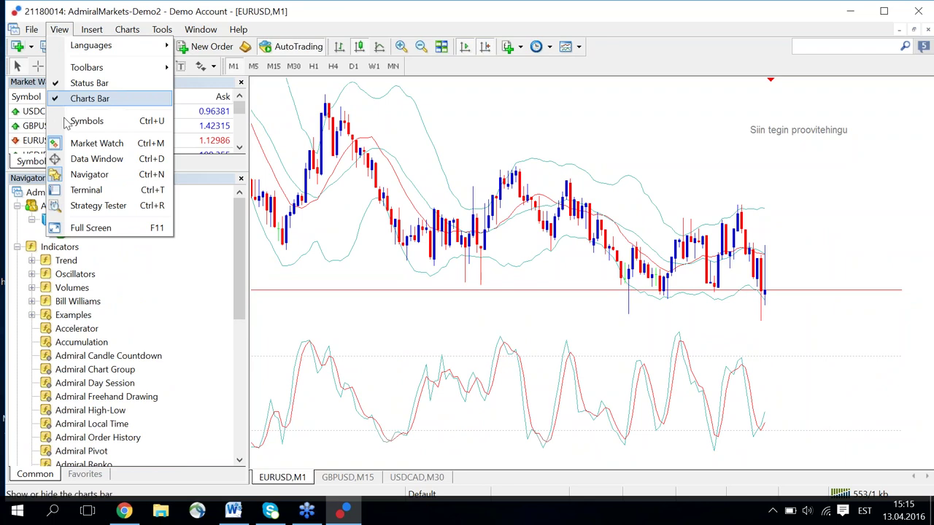
{"action": "left_click", "coordinate": [62, 190]}
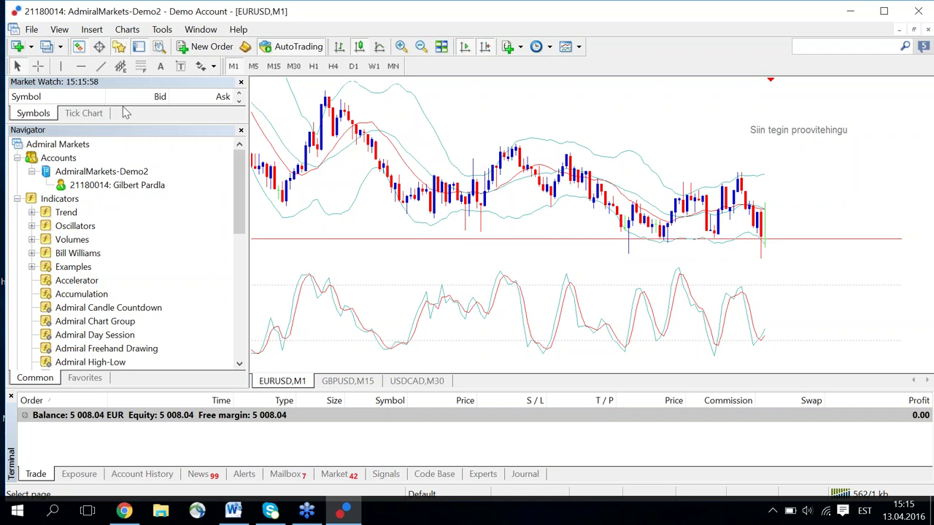
{"action": "left_click_drag", "start_coordinate": [122, 123], "coordinate": [119, 221]}
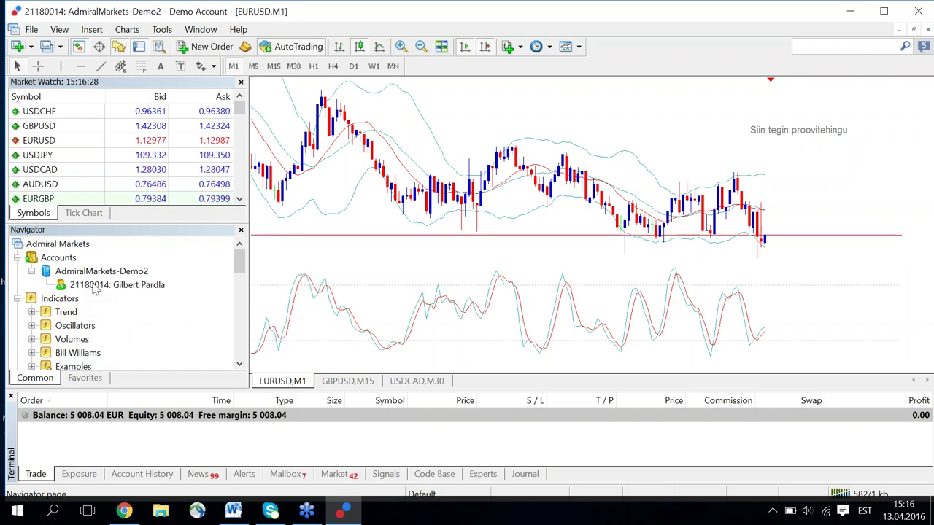
{"action": "left_click", "coordinate": [101, 285]}
{"action": "left_click", "coordinate": [102, 285]}
{"action": "left_click", "coordinate": [104, 271]}
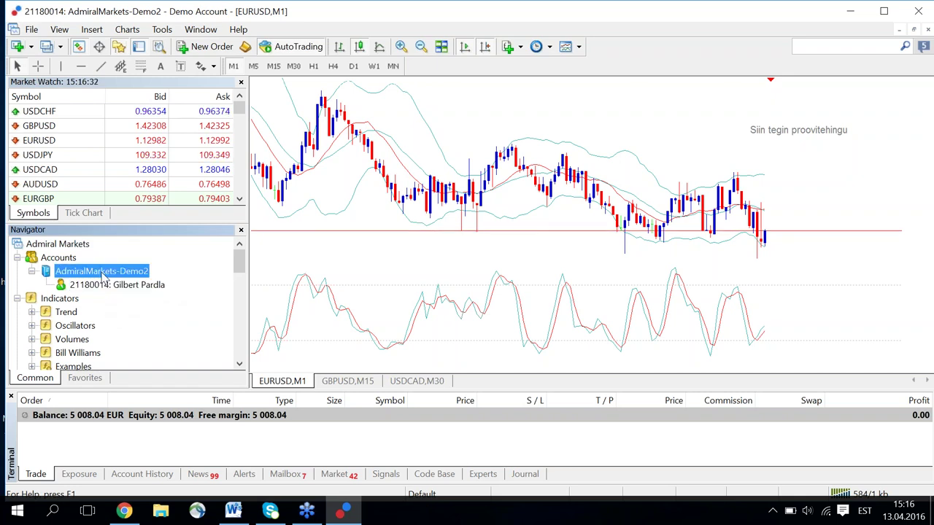
{"action": "double_click", "coordinate": [104, 273]}
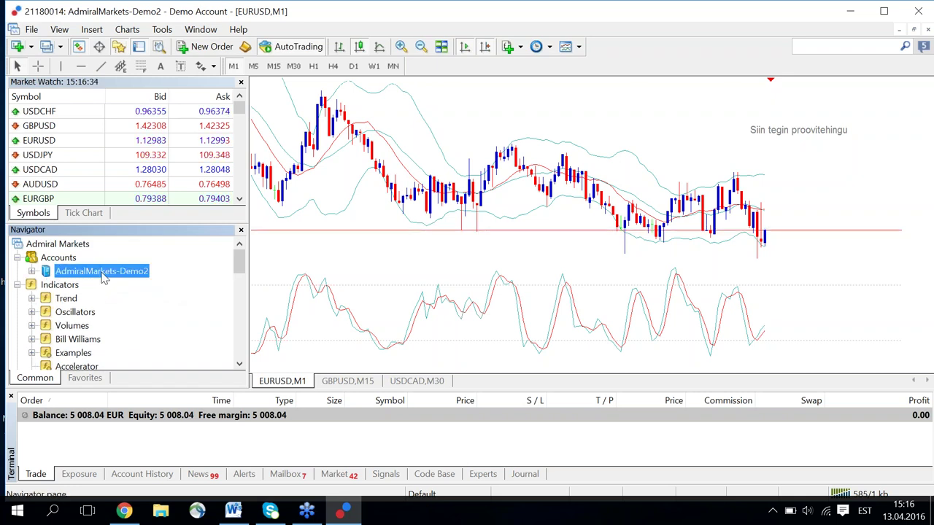
{"action": "double_click", "coordinate": [103, 273]}
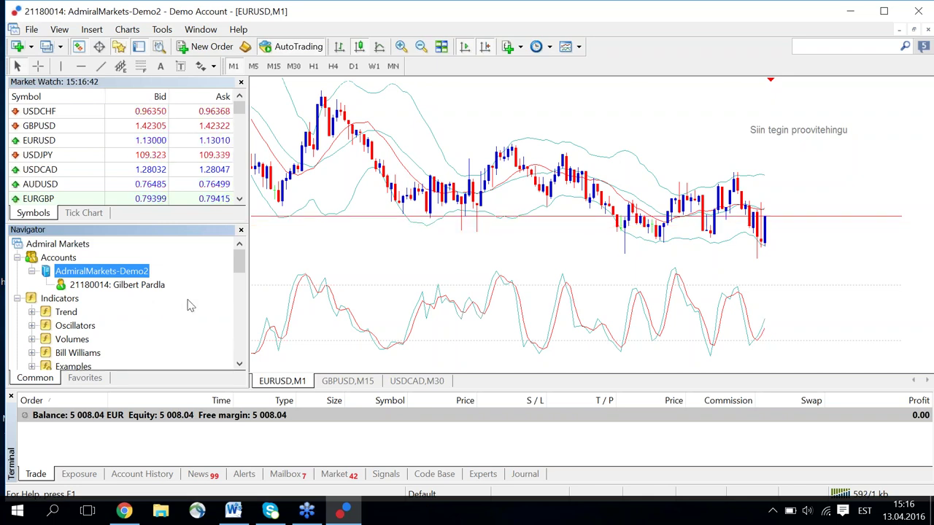
{"action": "left_click_drag", "start_coordinate": [239, 266], "coordinate": [240, 276]}
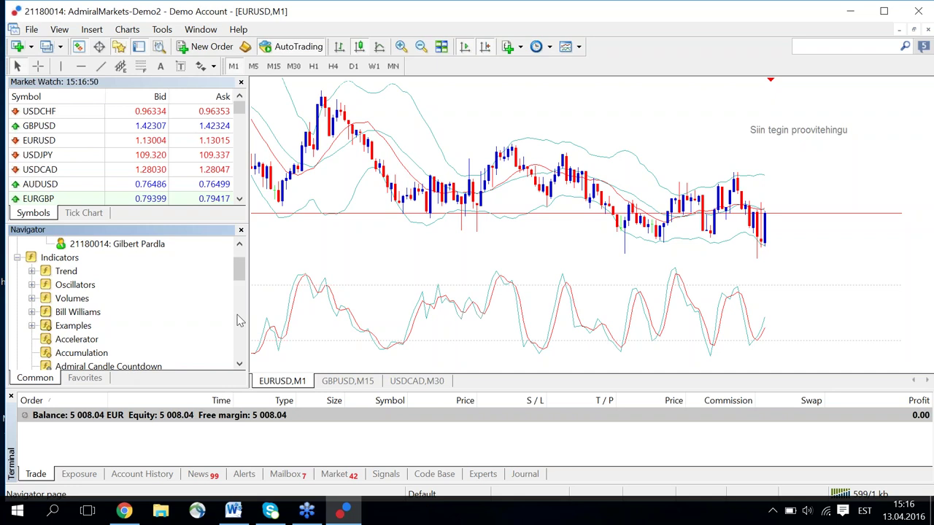
{"action": "left_click_drag", "start_coordinate": [240, 273], "coordinate": [237, 296]}
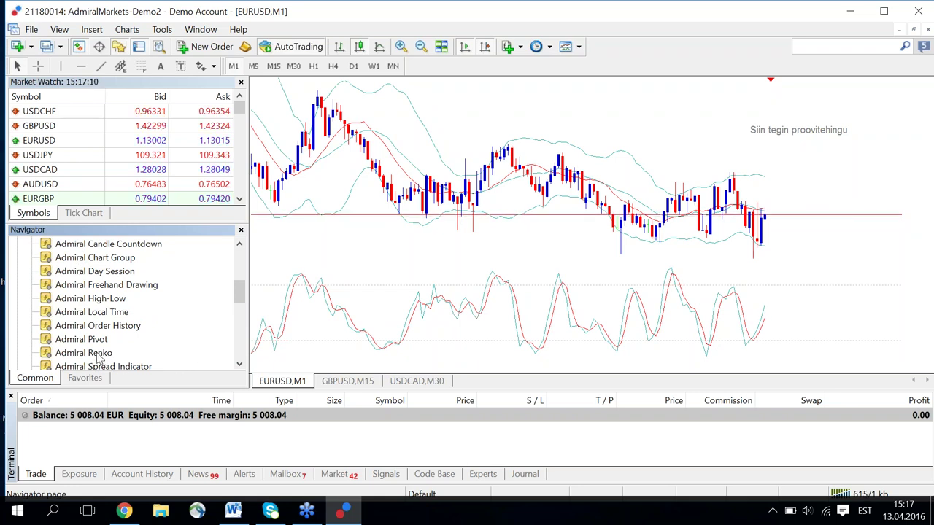
{"action": "left_click", "coordinate": [98, 353]}
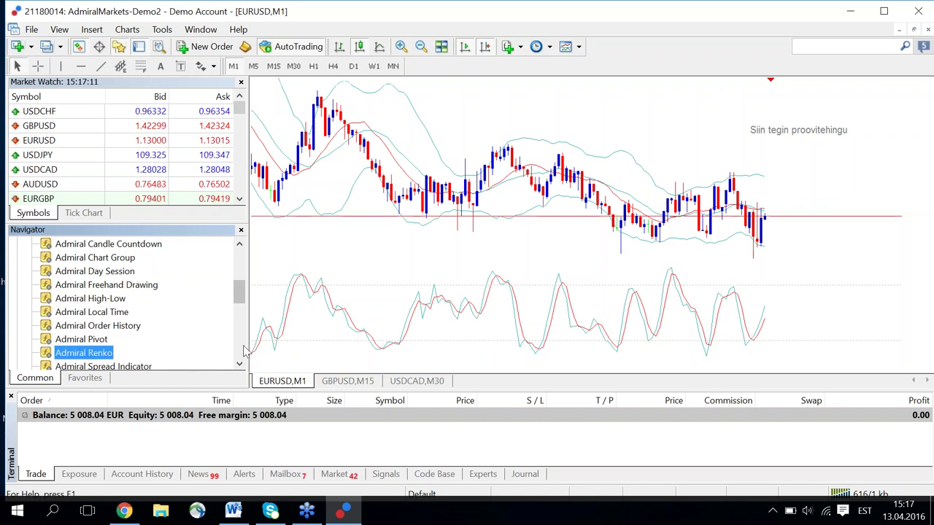
{"action": "left_click_drag", "start_coordinate": [239, 294], "coordinate": [244, 347]}
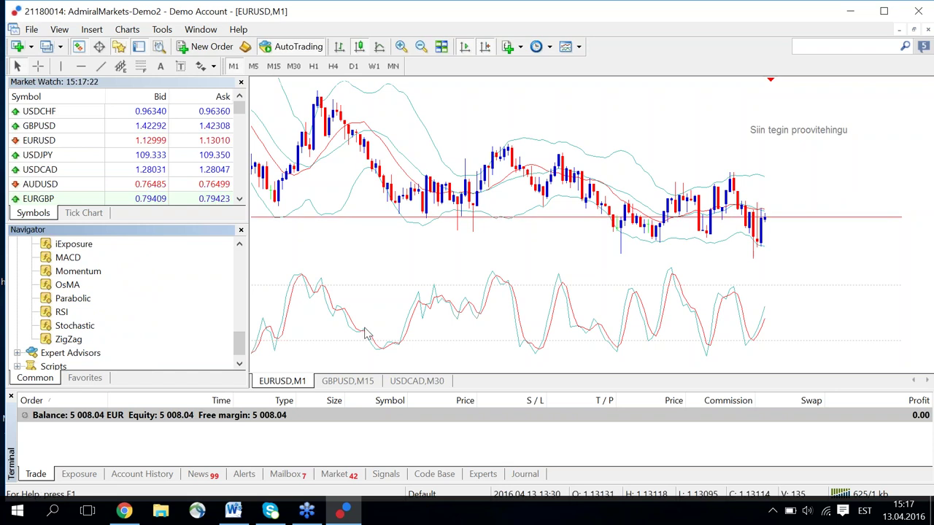
Delete the oscillator indicator window from the EURUSD M1 chart using its shortcut menu.
{"action": "right_click", "coordinate": [398, 330]}
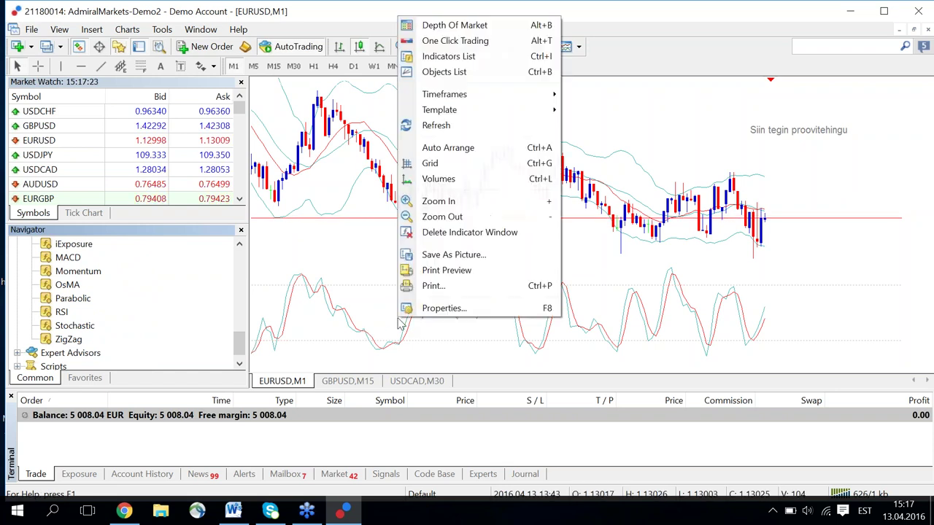
{"action": "left_click", "coordinate": [446, 232]}
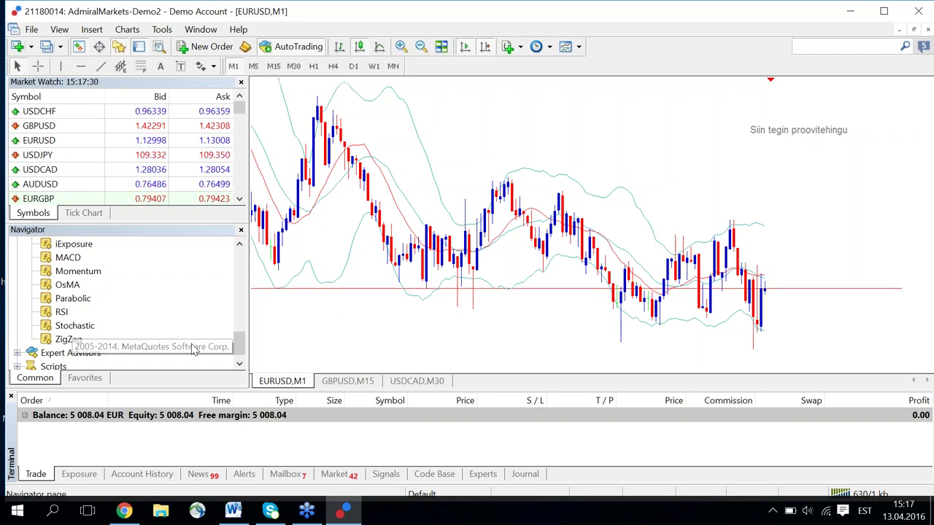
{"action": "left_click_drag", "start_coordinate": [240, 342], "coordinate": [243, 336]}
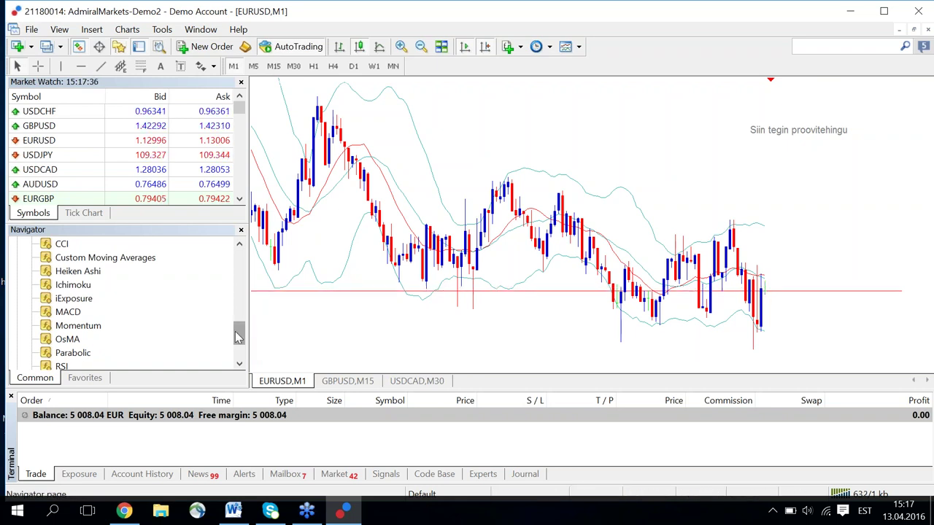
{"action": "left_click_drag", "start_coordinate": [242, 333], "coordinate": [241, 325]}
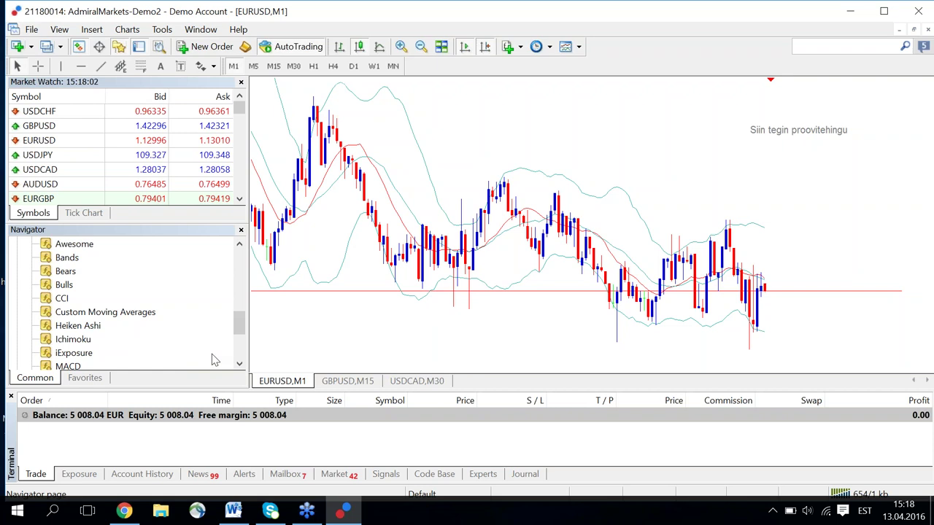
{"action": "scroll", "coordinate": [231, 345], "scroll_direction": "down", "scroll_amount": 3}
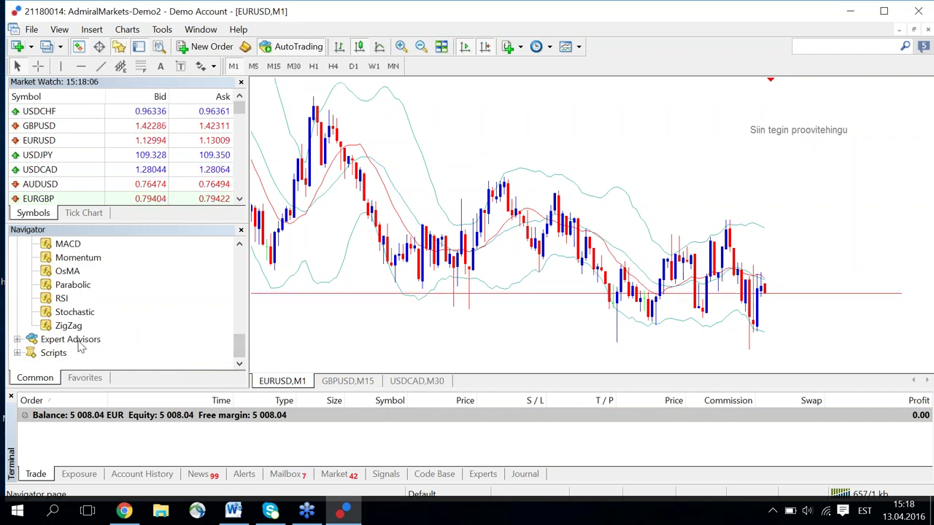
{"action": "left_click", "coordinate": [77, 340]}
Expand Expert Advisors in the Navigator and select the Admiral - Sentiment Trader advisor.
{"action": "double_click", "coordinate": [76, 340]}
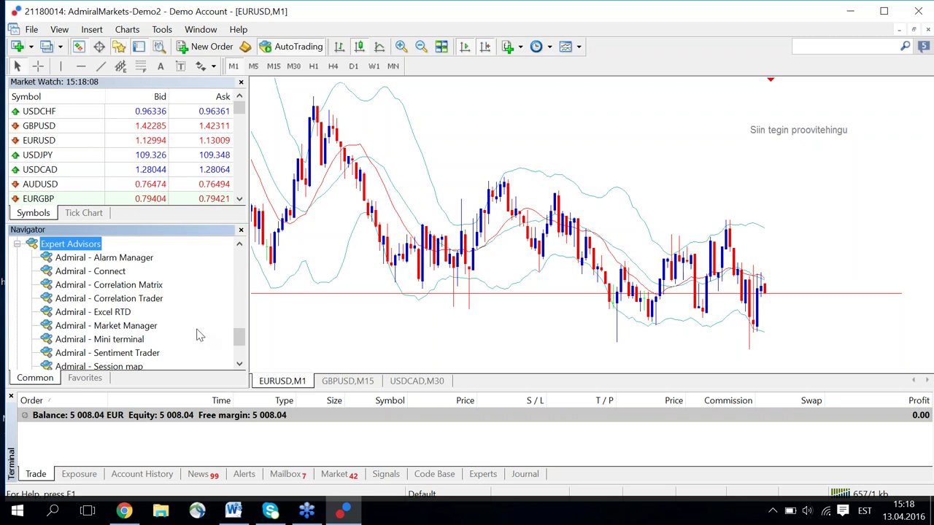
{"action": "left_click_drag", "start_coordinate": [241, 337], "coordinate": [240, 344]}
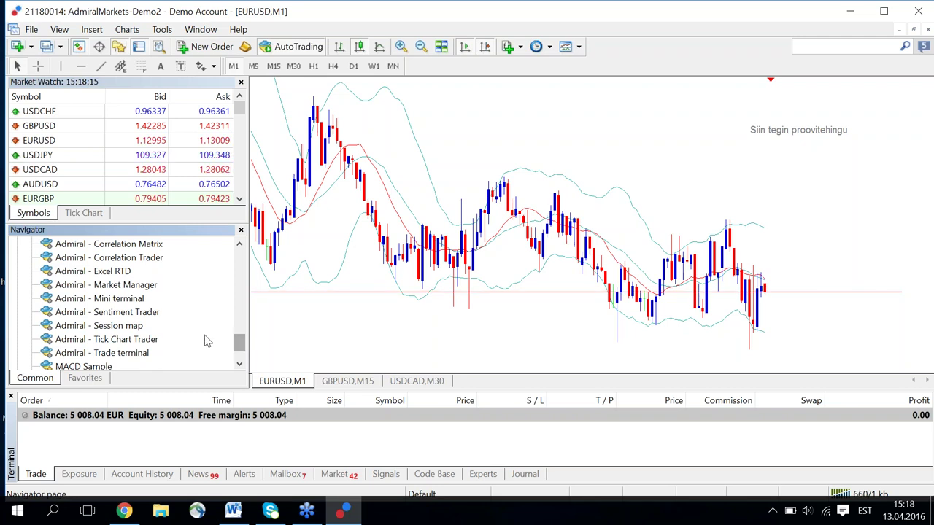
{"action": "left_click", "coordinate": [147, 314]}
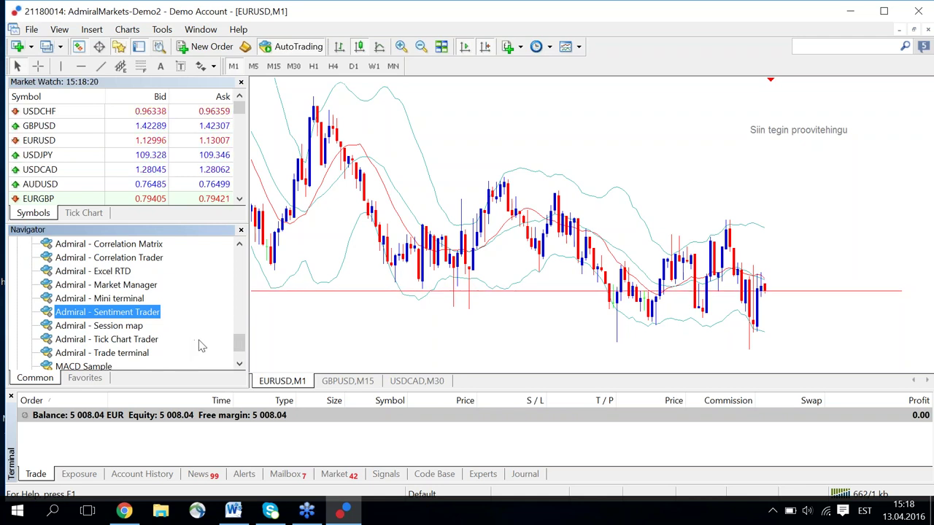
{"action": "left_click_drag", "start_coordinate": [238, 346], "coordinate": [239, 345]}
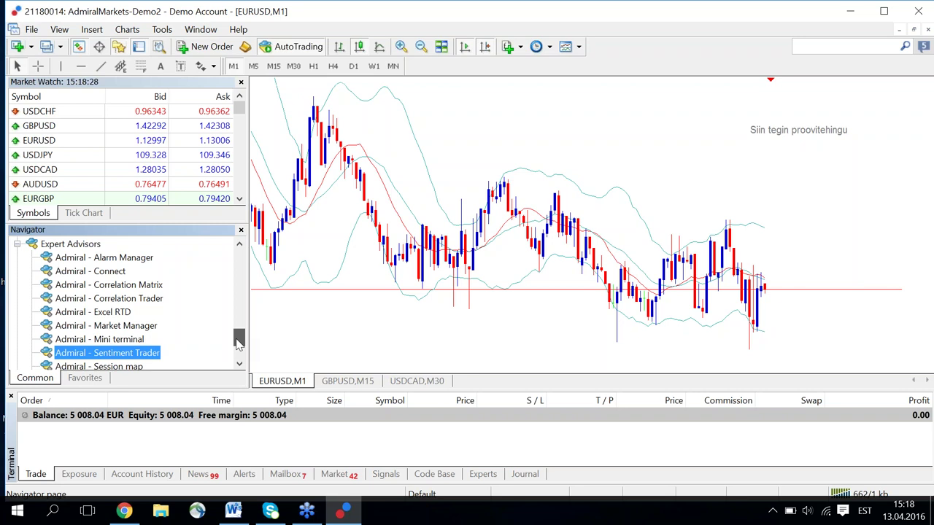
Scroll the Navigator list and collapse the Expert Advisors folder.
{"action": "scroll", "coordinate": [238, 343], "scroll_direction": "down", "scroll_amount": 1}
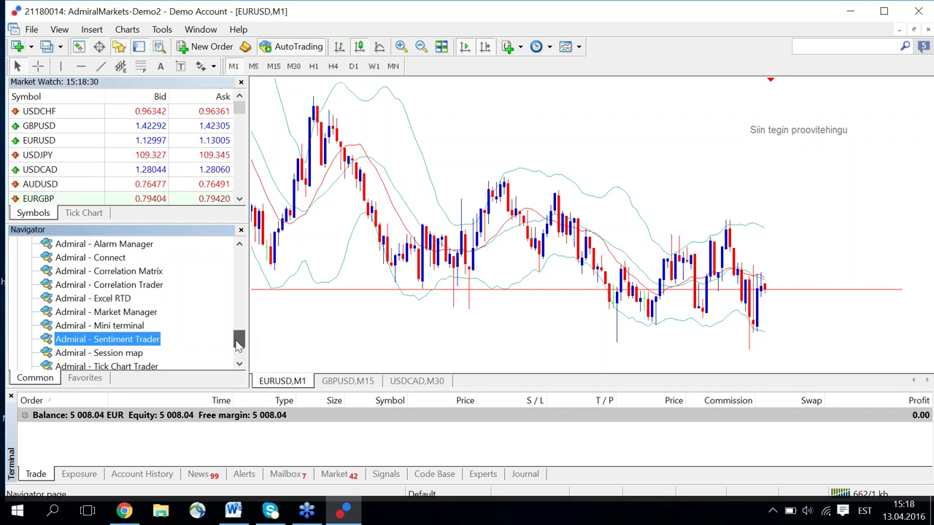
{"action": "scroll", "coordinate": [238, 343], "scroll_direction": "down", "scroll_amount": 2}
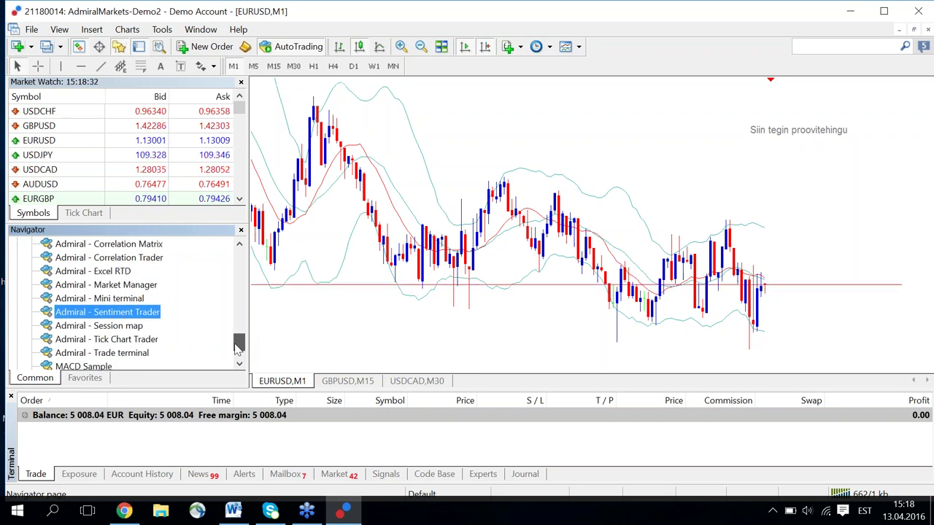
{"action": "scroll", "coordinate": [238, 327], "scroll_direction": "up", "scroll_amount": 8}
{"action": "left_click", "coordinate": [17, 313]}
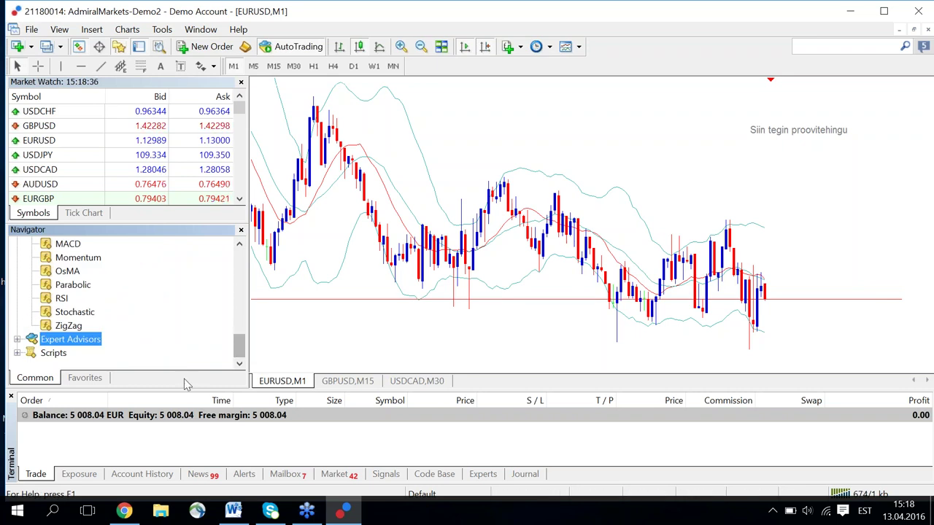
Drag the Terminal taller, then undock it as a floating window and enlarge it.
{"action": "left_click_drag", "start_coordinate": [193, 392], "coordinate": [192, 319]}
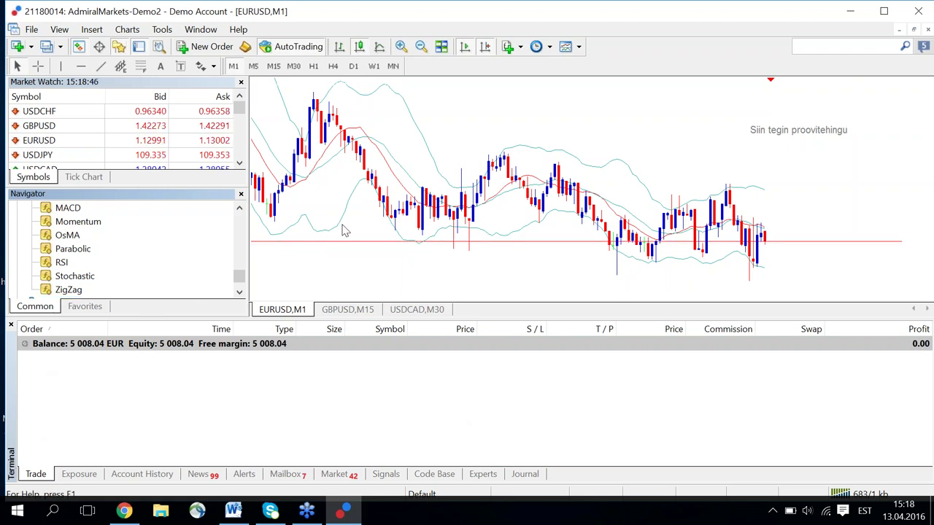
{"action": "left_click_drag", "start_coordinate": [447, 212], "coordinate": [445, 210]}
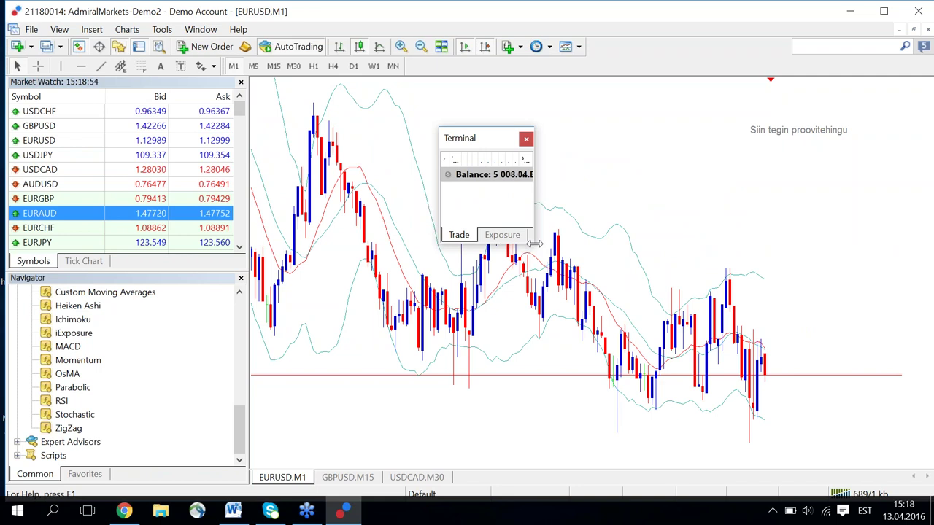
{"action": "left_click_drag", "start_coordinate": [534, 243], "coordinate": [554, 255]}
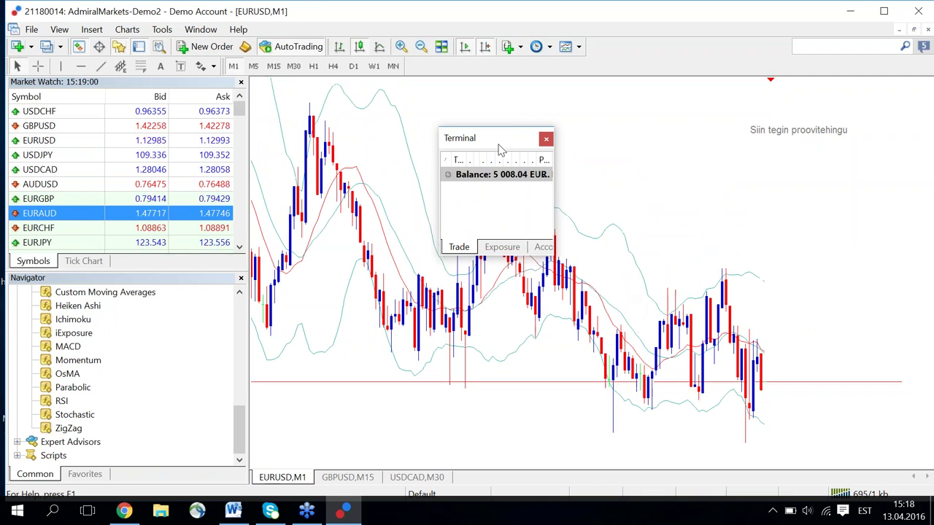
Move and widen the floating Terminal window to show more columns.
{"action": "left_click_drag", "start_coordinate": [494, 143], "coordinate": [477, 170]}
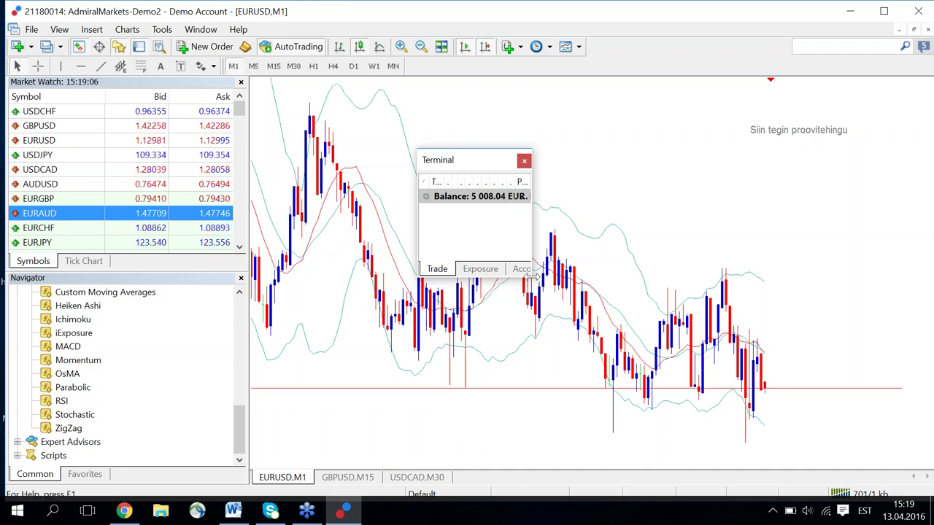
{"action": "left_click_drag", "start_coordinate": [532, 274], "coordinate": [569, 275]}
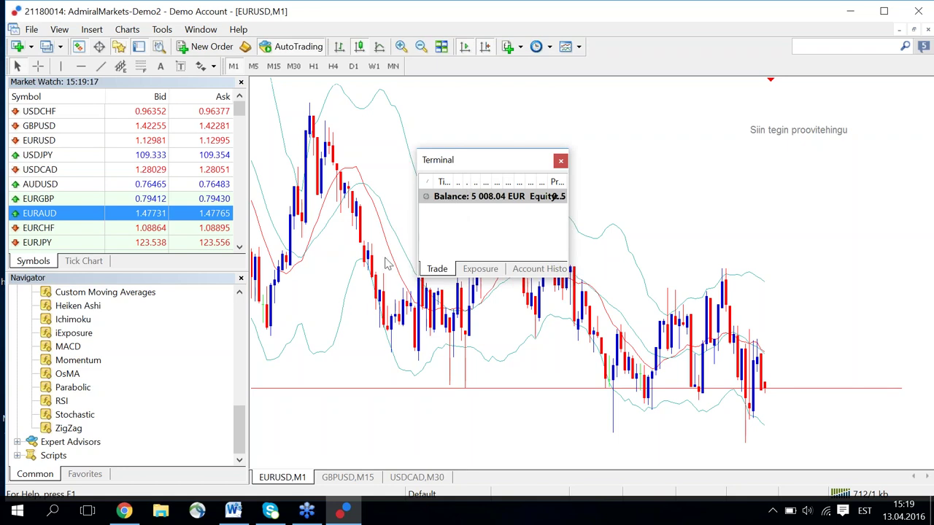
{"action": "left_click_drag", "start_coordinate": [513, 153], "coordinate": [412, 243]}
{"action": "left_click_drag", "start_coordinate": [449, 176], "coordinate": [438, 177]}
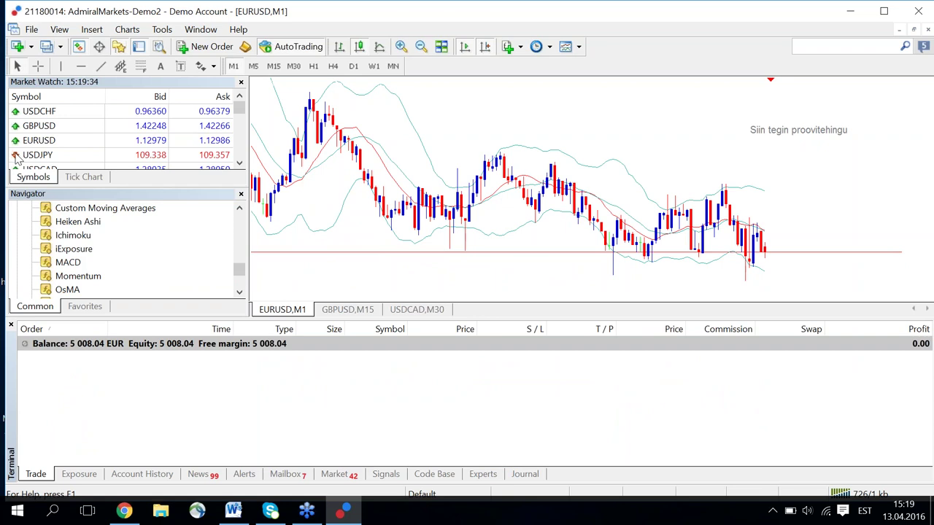
Dock the Terminal at the top, then back at the bottom, and drag its splitter down about 55 px.
{"action": "left_click_drag", "start_coordinate": [16, 156], "coordinate": [18, 153]}
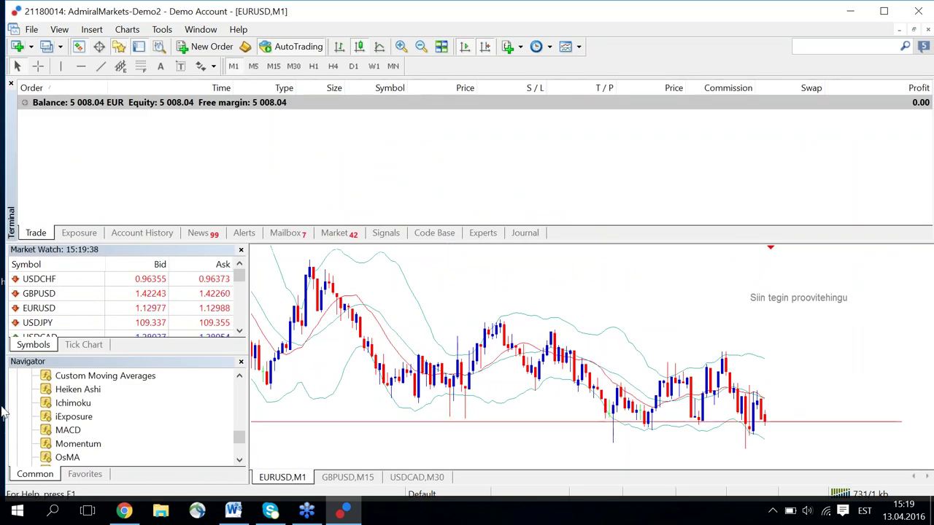
{"action": "left_click_drag", "start_coordinate": [3, 413], "coordinate": [144, 428]}
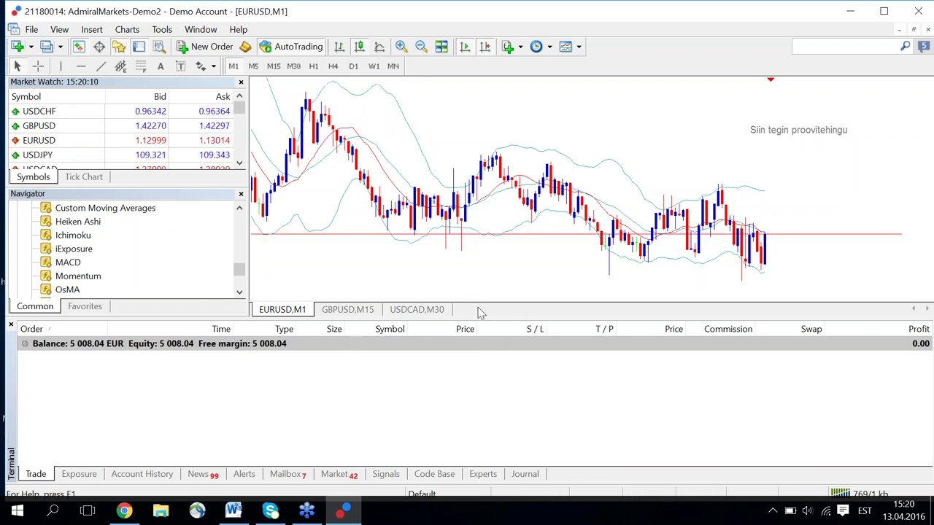
{"action": "left_click_drag", "start_coordinate": [136, 320], "coordinate": [136, 360]}
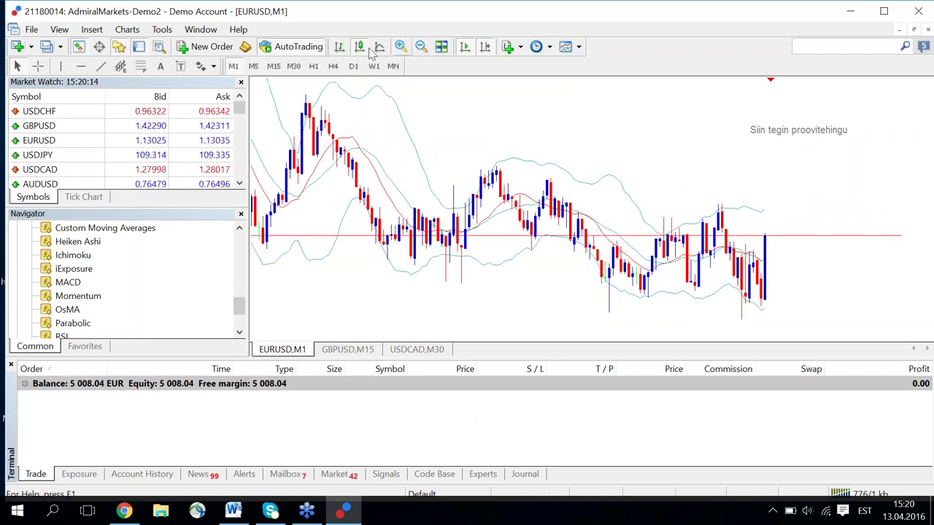
Compare H1, M30, M5 and H4 timeframes, settle on M15, and show the one-click trading panel.
{"action": "left_click", "coordinate": [313, 66]}
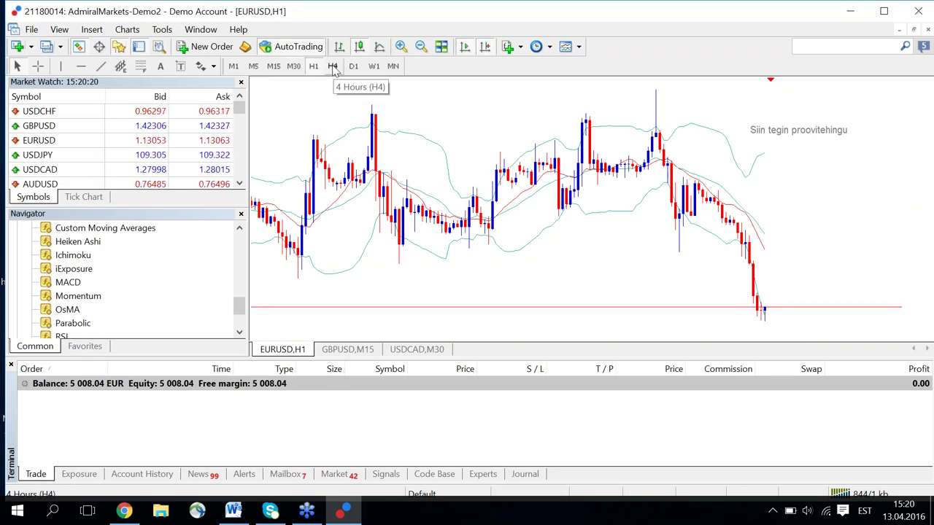
{"action": "left_click", "coordinate": [294, 66]}
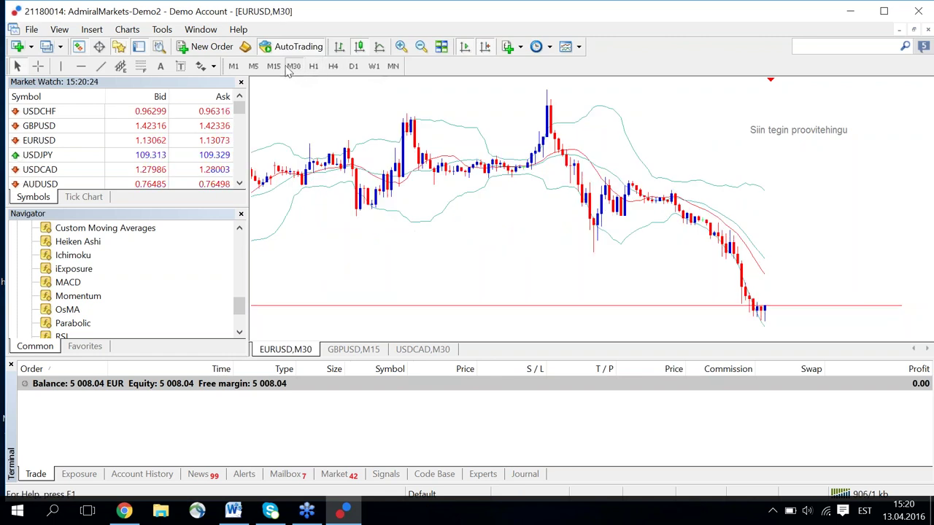
{"action": "left_click", "coordinate": [275, 66]}
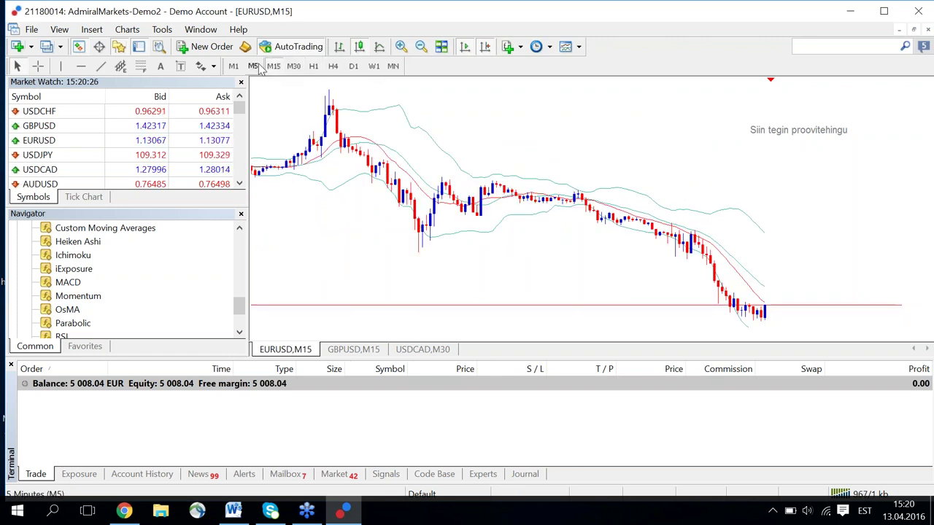
{"action": "left_click", "coordinate": [254, 66]}
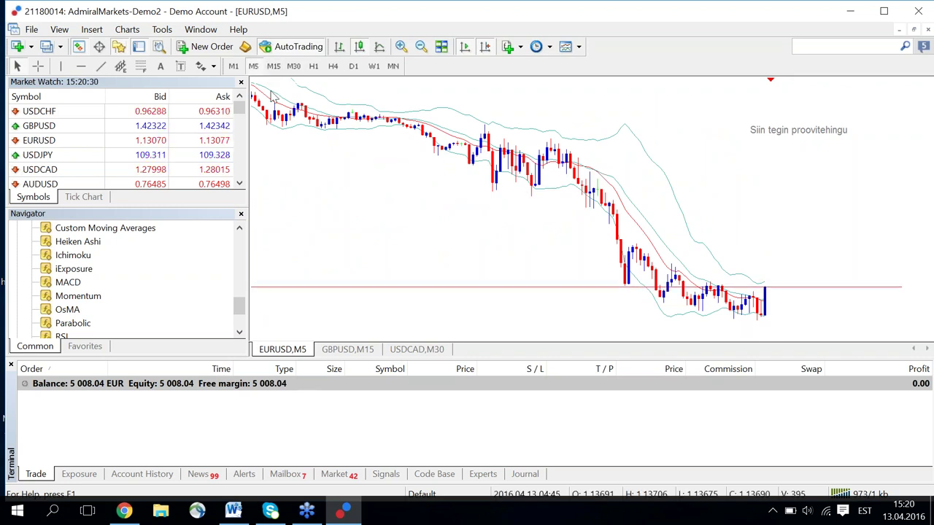
{"action": "left_click", "coordinate": [275, 66]}
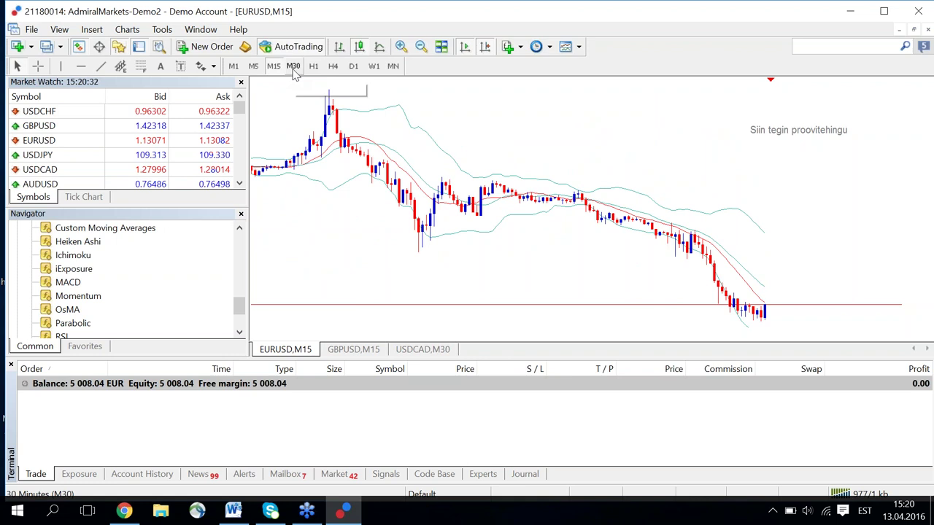
{"action": "left_click", "coordinate": [294, 71]}
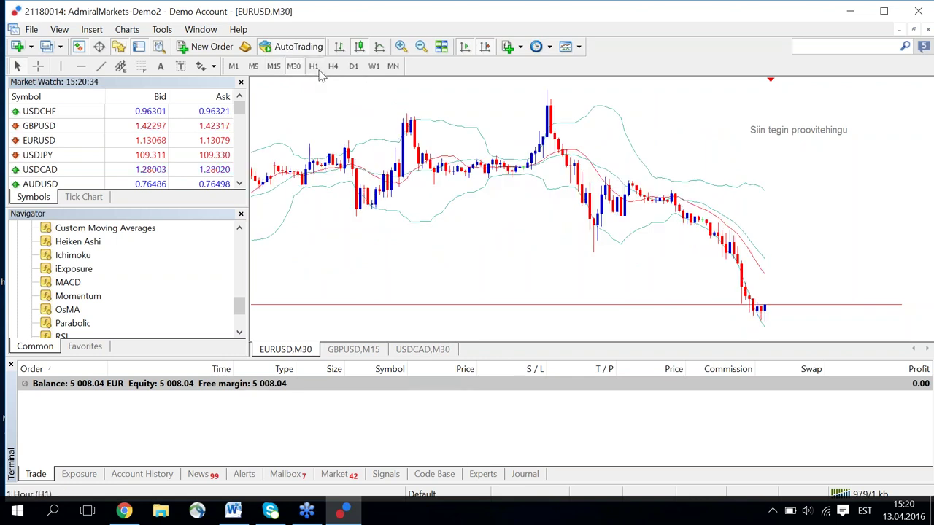
{"action": "left_click", "coordinate": [314, 67]}
{"action": "left_click", "coordinate": [333, 67]}
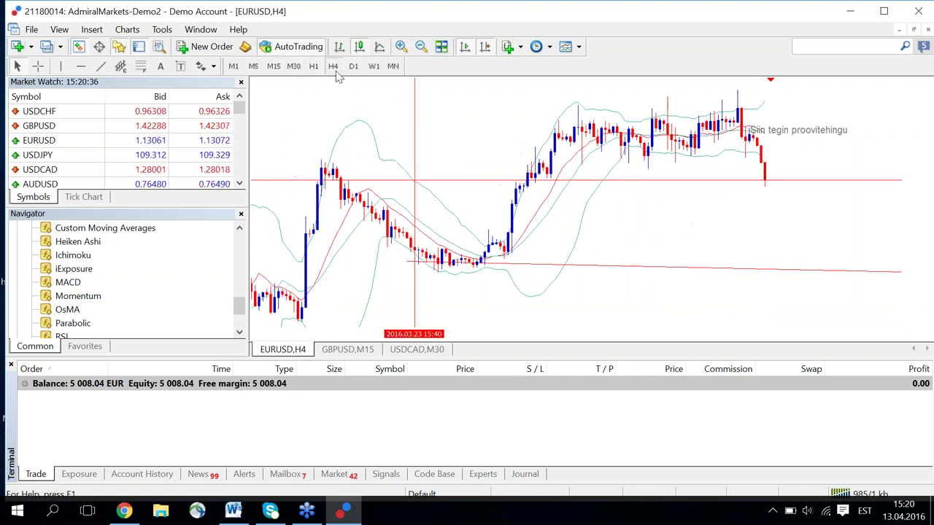
{"action": "left_click", "coordinate": [321, 67]}
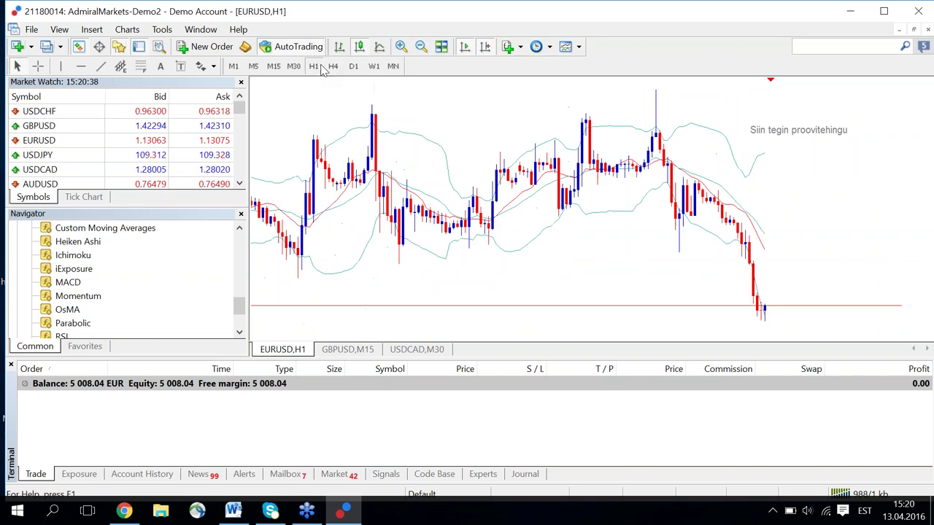
{"action": "left_click", "coordinate": [295, 67]}
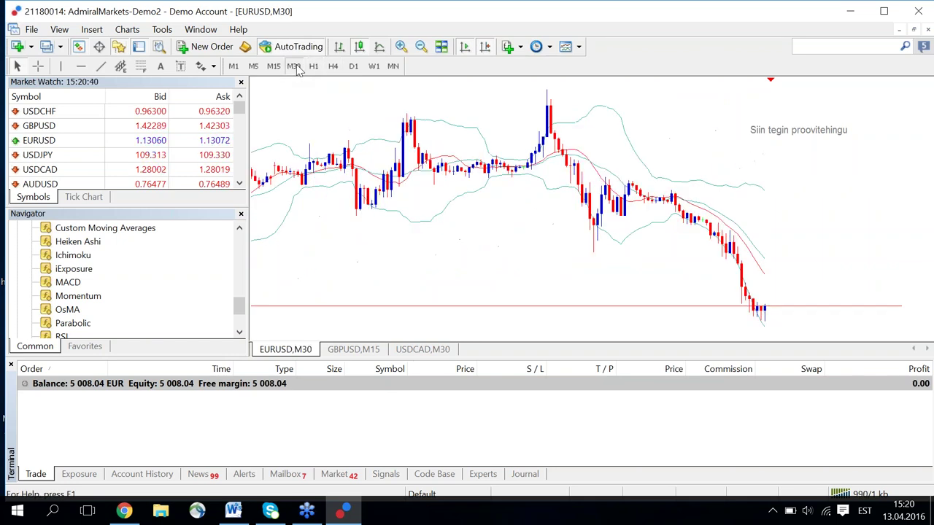
{"action": "left_click", "coordinate": [274, 66]}
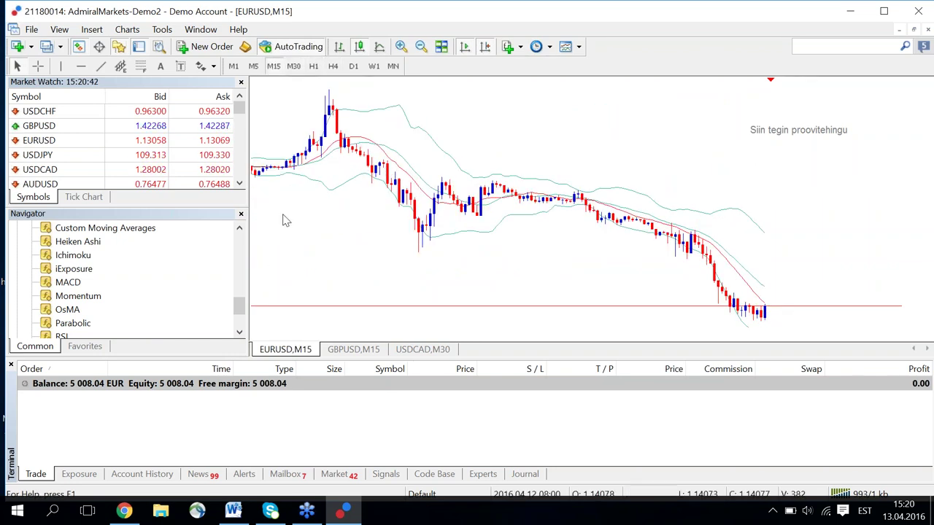
{"action": "left_click", "coordinate": [256, 86]}
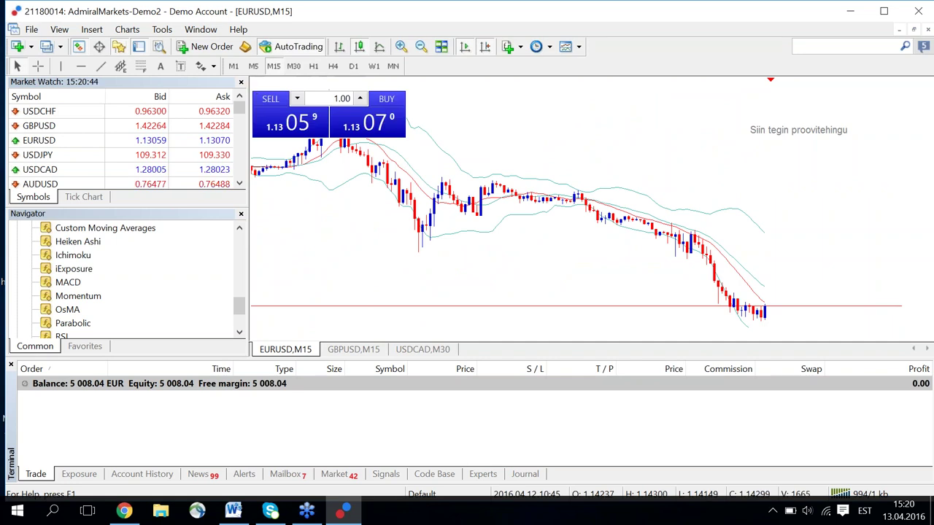
Buy 1.00 lot of EURUSD at market from the one-click trading panel.
{"action": "left_click", "coordinate": [358, 130]}
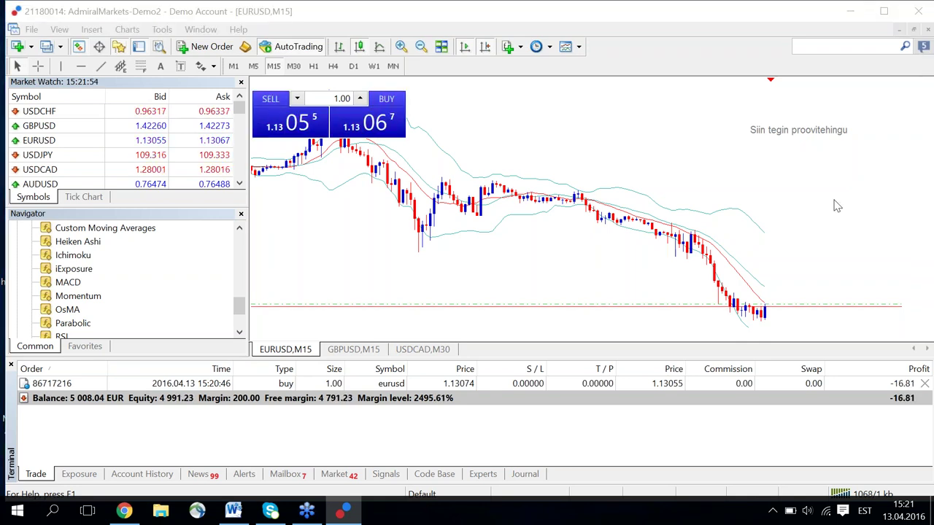
{"action": "left_click", "coordinate": [469, 309]}
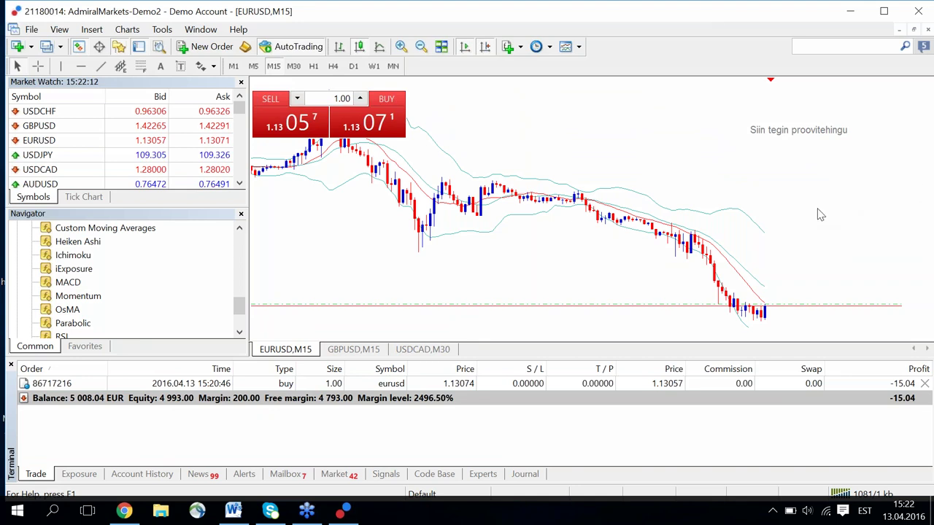
{"action": "left_click", "coordinate": [356, 101]}
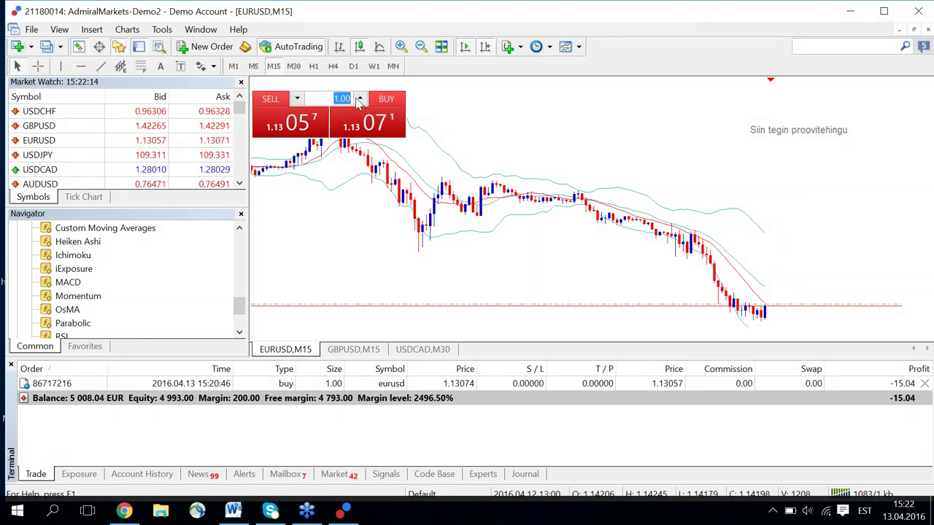
{"action": "left_click", "coordinate": [359, 100]}
{"action": "left_click", "coordinate": [359, 100]}
{"action": "left_click", "coordinate": [359, 100]}
{"action": "left_click", "coordinate": [359, 100]}
{"action": "left_click", "coordinate": [359, 100]}
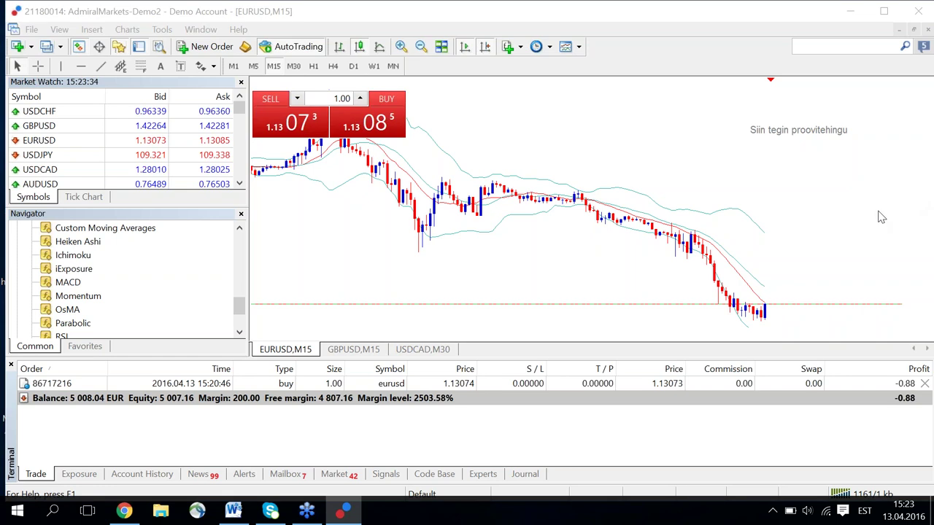
{"action": "left_click", "coordinate": [455, 400]}
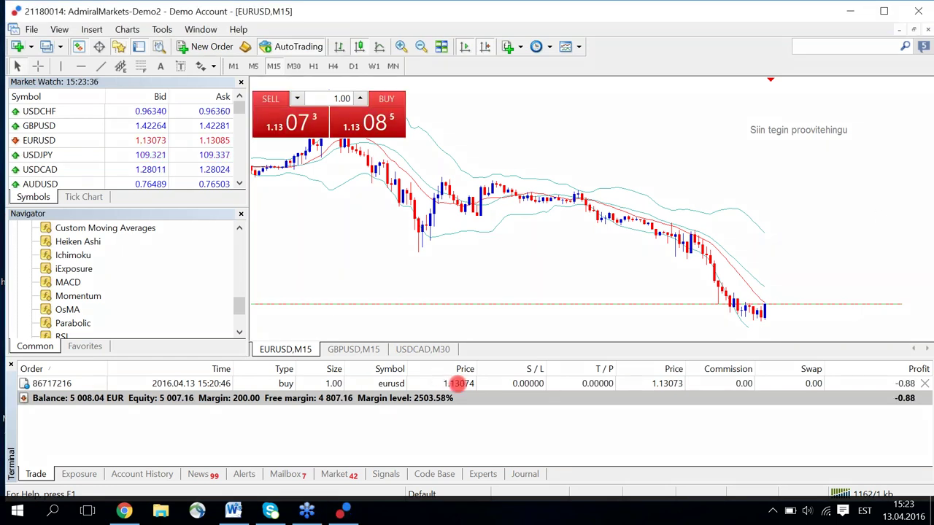
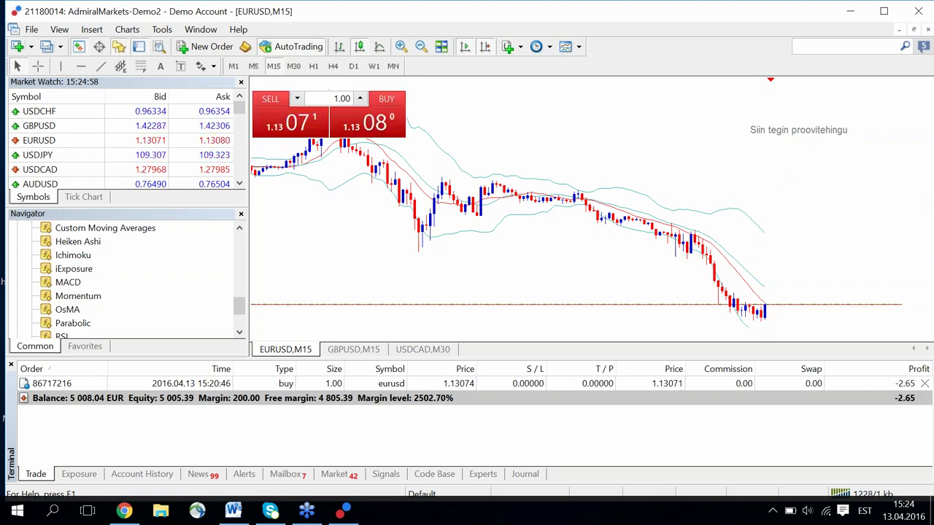
Bring up the context actions for the open 1.00-lot EURUSD buy order in the Trade tab.
{"action": "right_click", "coordinate": [831, 212]}
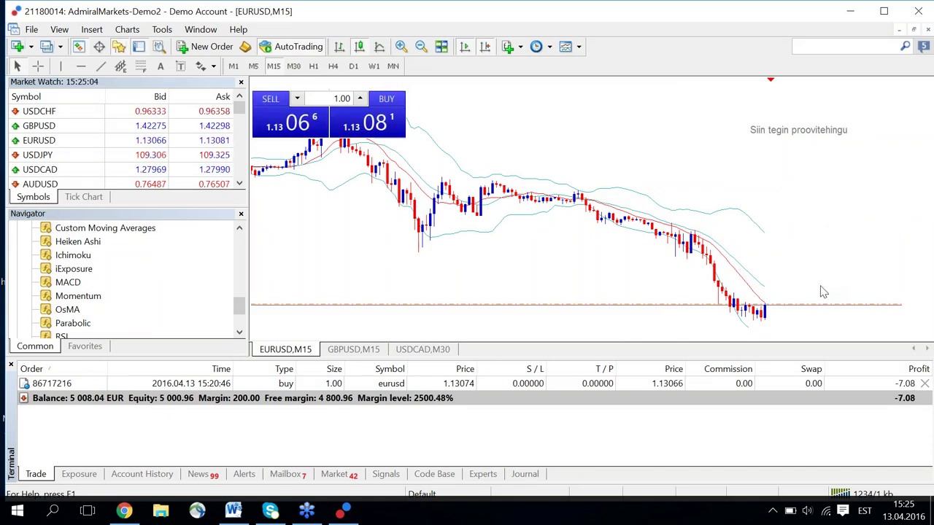
{"action": "right_click", "coordinate": [489, 387]}
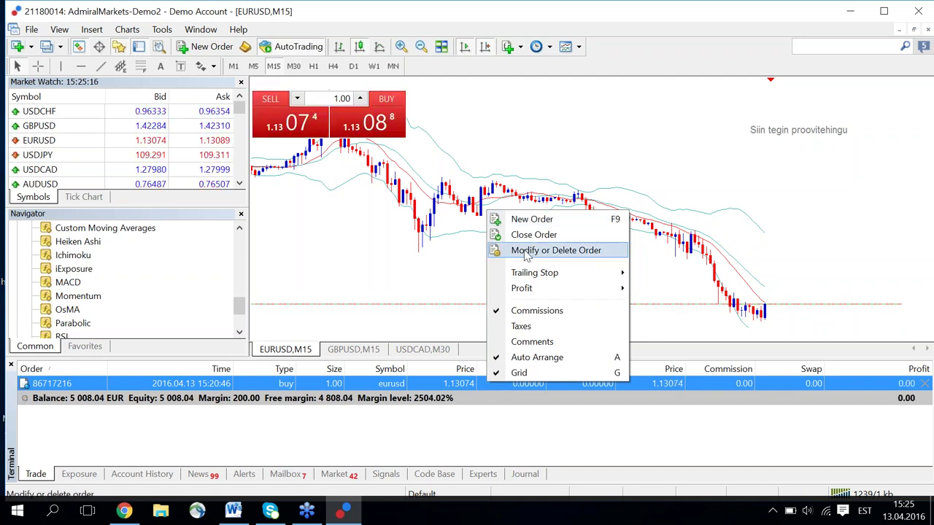
Open the EURUSD order's modify window, reposition it, and keep the type as Modify Order.
{"action": "left_click", "coordinate": [526, 252]}
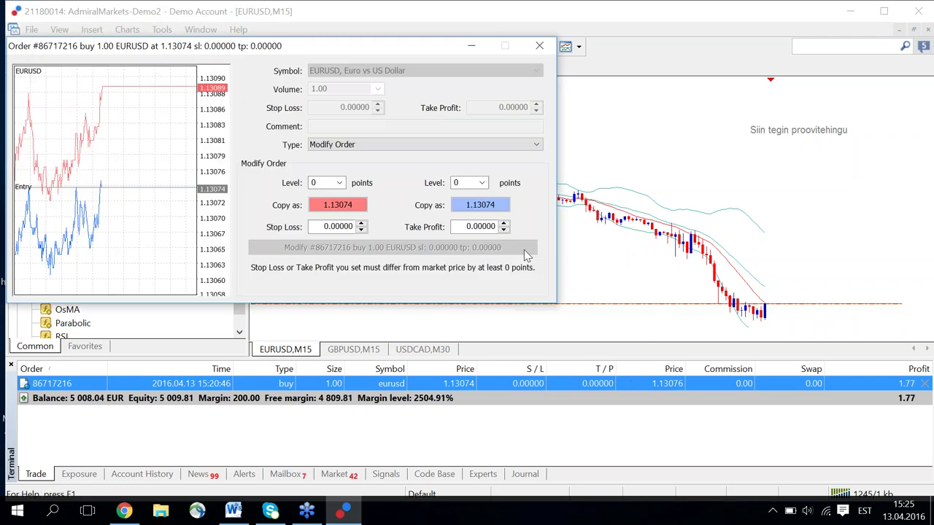
{"action": "left_click_drag", "start_coordinate": [403, 37], "coordinate": [600, 110]}
{"action": "left_click_drag", "start_coordinate": [474, 105], "coordinate": [405, 46]}
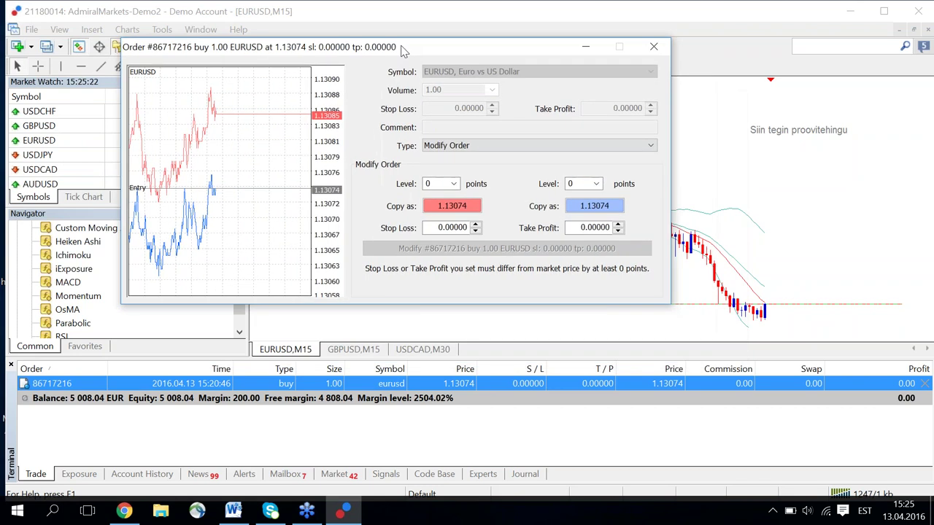
{"action": "left_click", "coordinate": [473, 149]}
{"action": "left_click", "coordinate": [472, 148]}
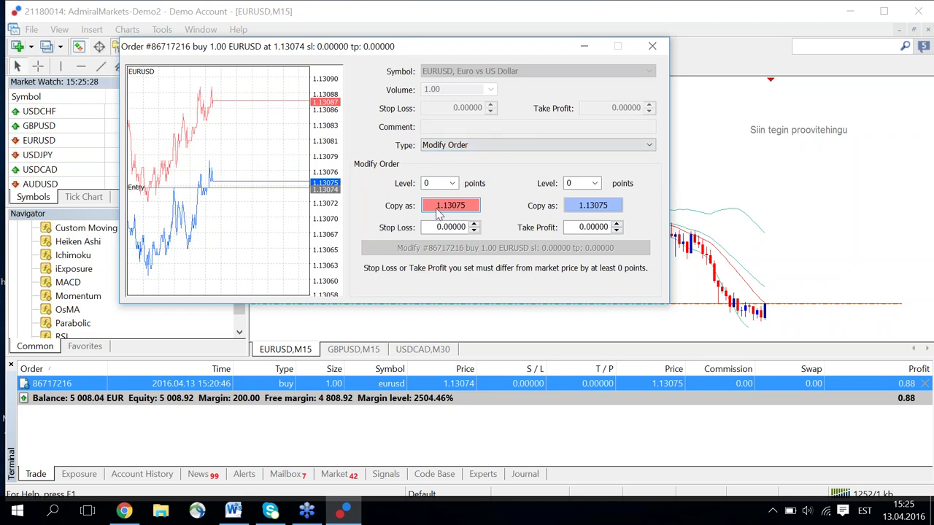
Fill in stop loss and take profit, each 20 points from the current price.
{"action": "left_click", "coordinate": [427, 183]}
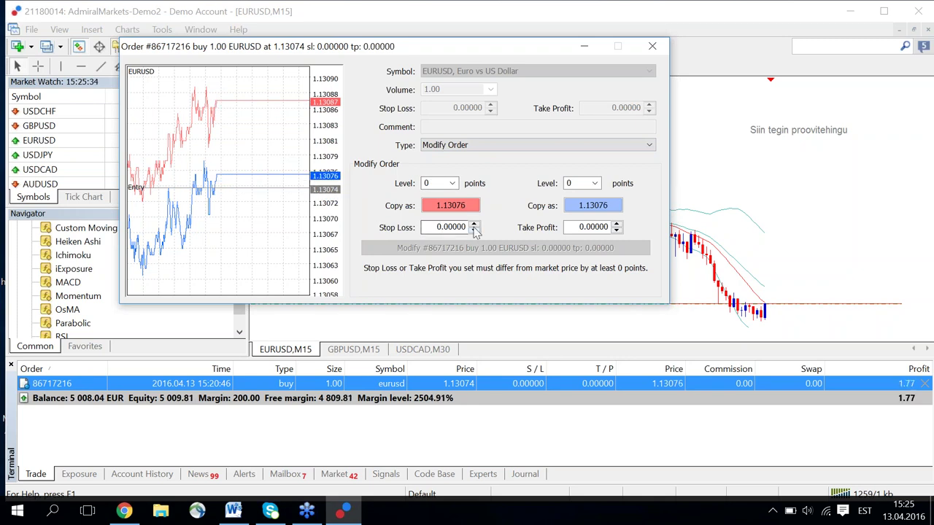
{"action": "left_click", "coordinate": [464, 207]}
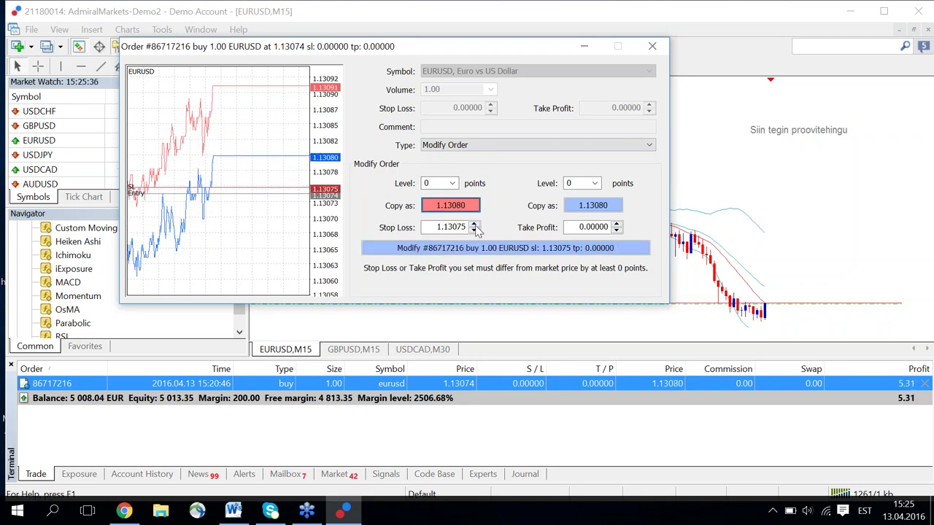
{"action": "left_click", "coordinate": [453, 184]}
{"action": "left_click", "coordinate": [427, 232]}
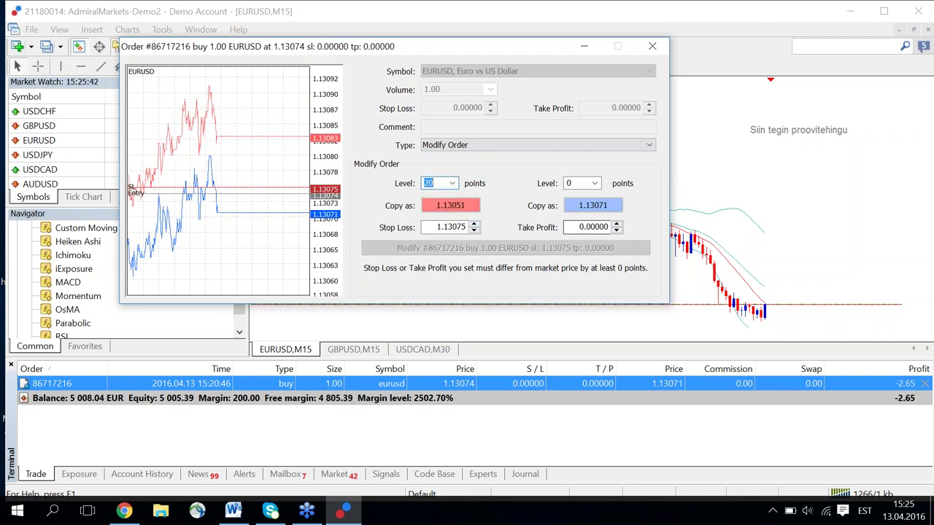
{"action": "left_click", "coordinate": [590, 207]}
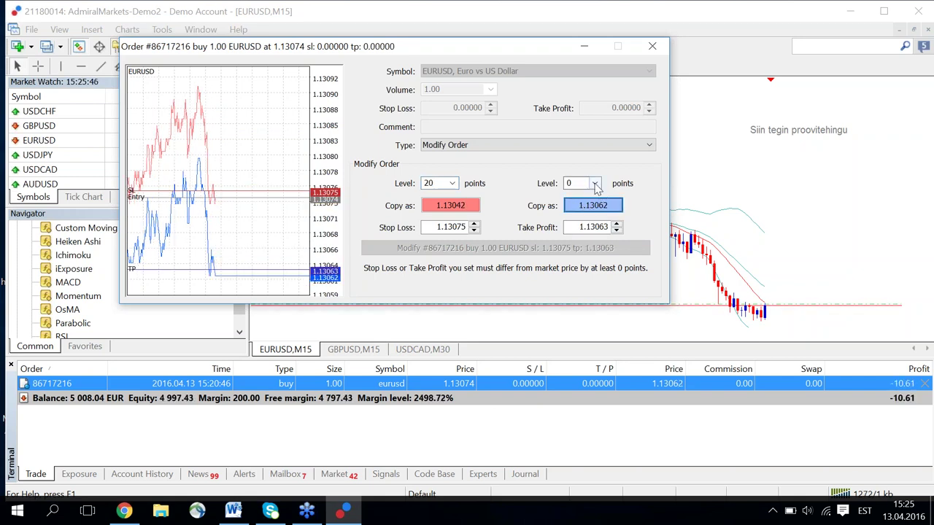
{"action": "left_click", "coordinate": [595, 183]}
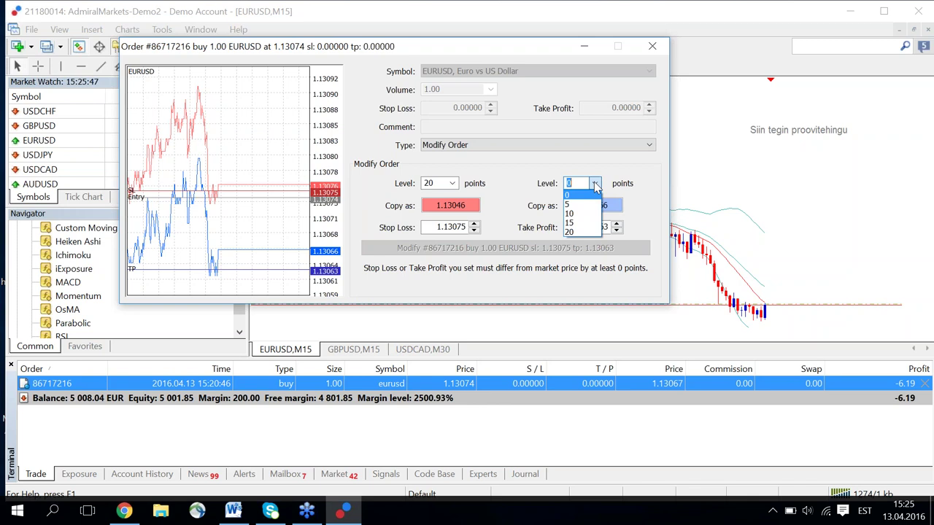
{"action": "left_click", "coordinate": [584, 232]}
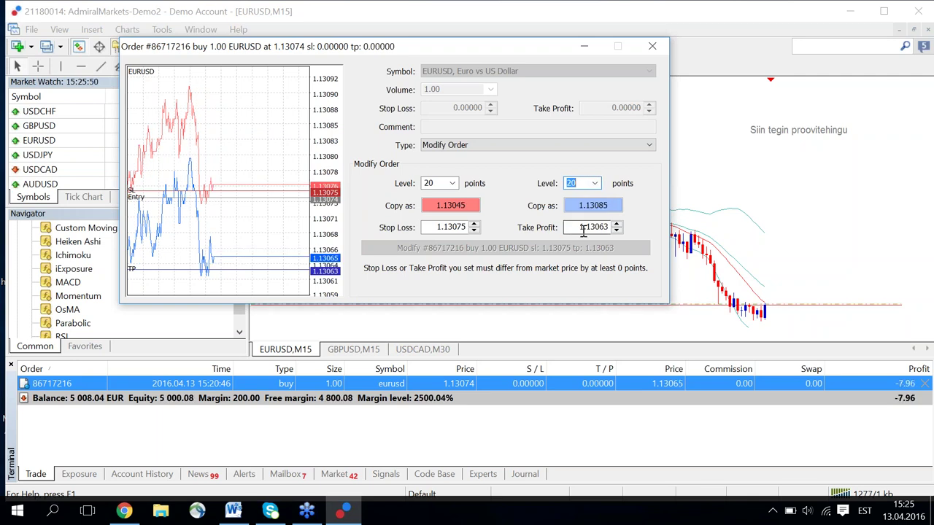
Switch the order type to pending and back to Modify, then close the window unapplied.
{"action": "left_click", "coordinate": [578, 146]}
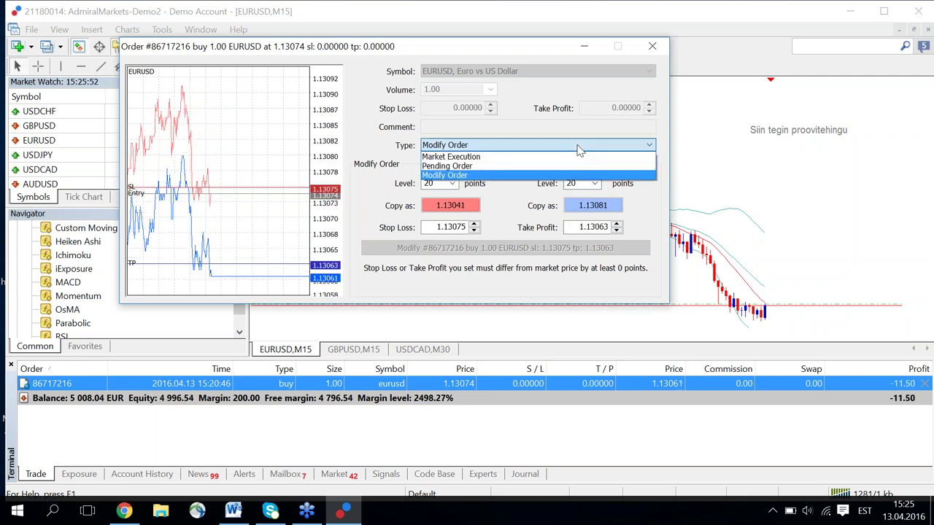
{"action": "left_click", "coordinate": [559, 166]}
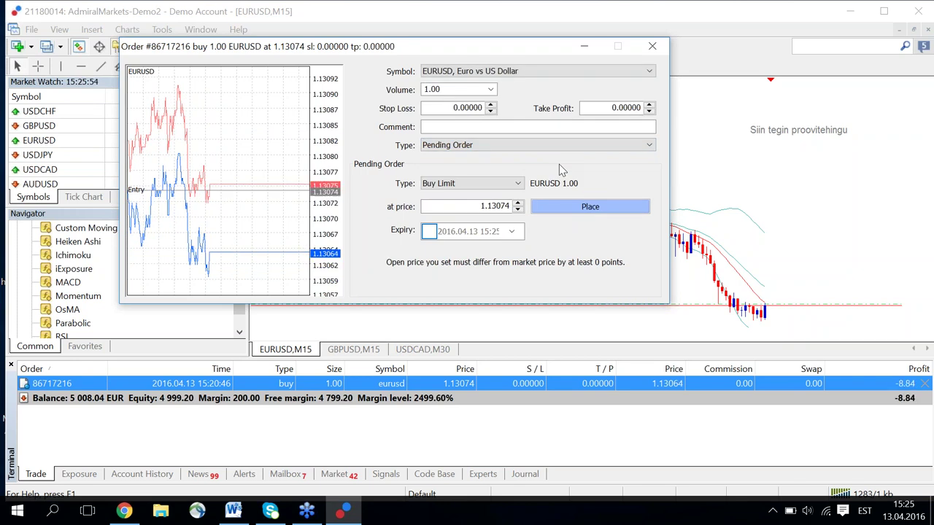
{"action": "left_click", "coordinate": [552, 146]}
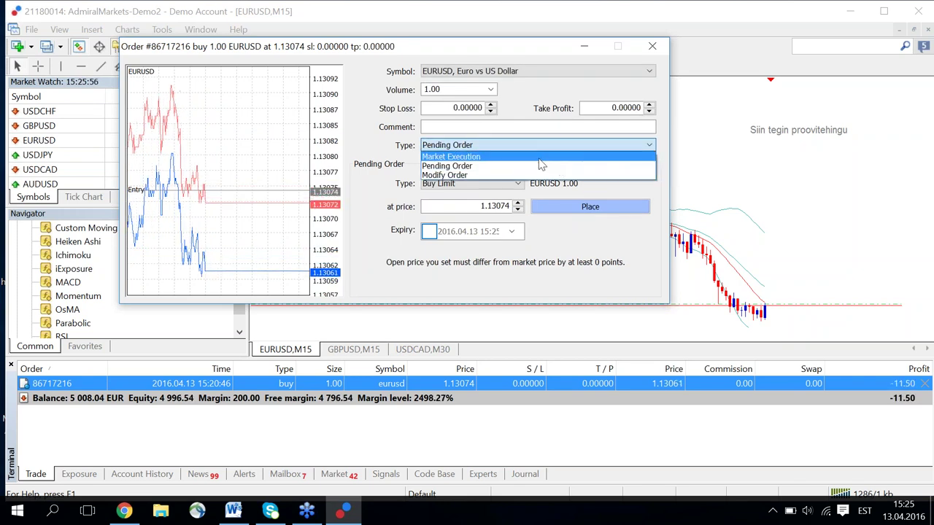
{"action": "left_click", "coordinate": [533, 175]}
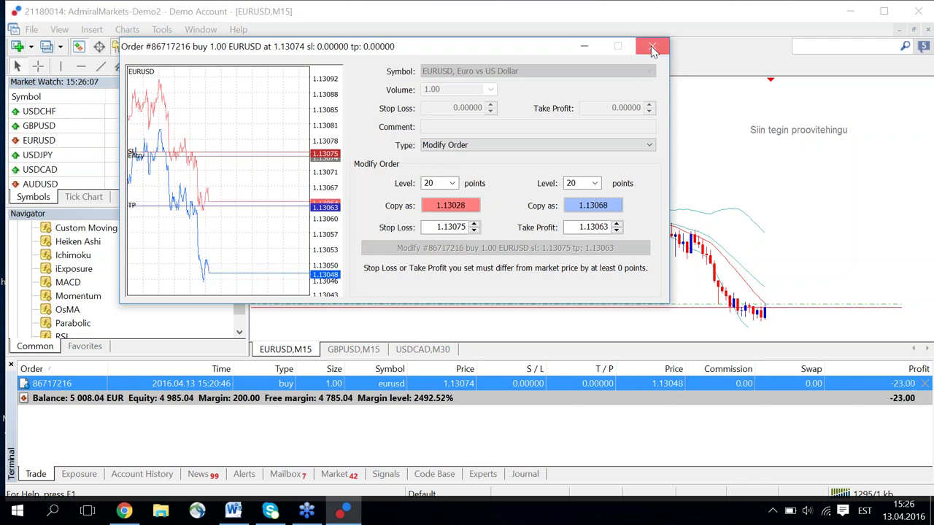
{"action": "left_click", "coordinate": [653, 48]}
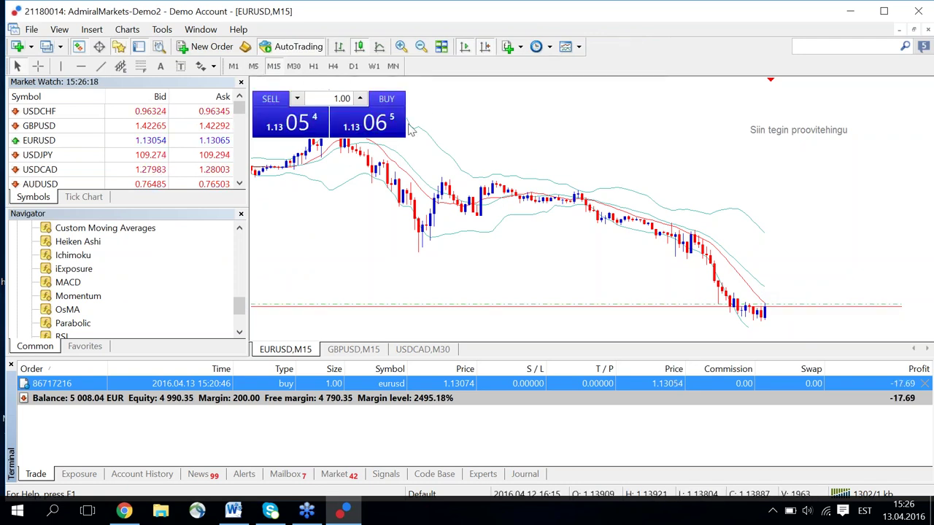
Toggle One Click Trading off with Alt+T so the panel disappears from the EURUSD chart.
{"action": "key", "text": "alt+t"}
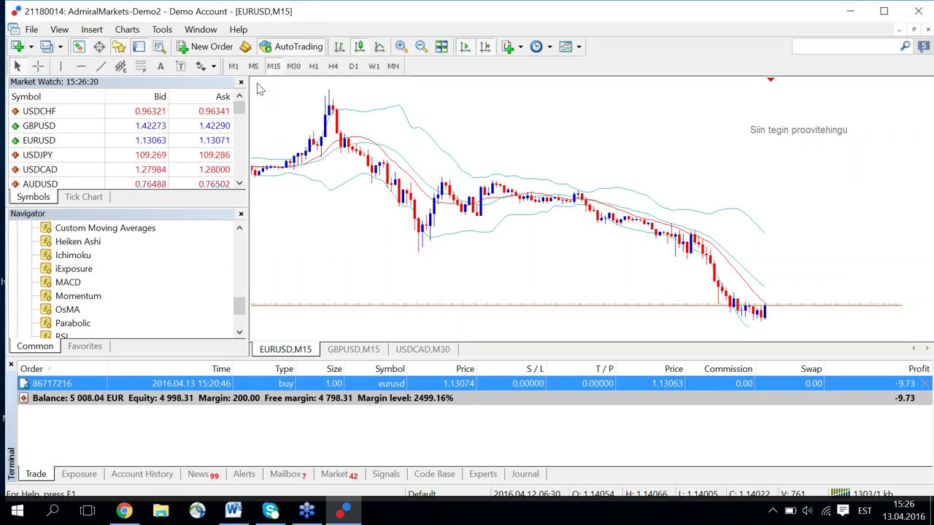
Change the EURUSD chart background to DarkTurquoise in the chart's Colors properties.
{"action": "right_click", "coordinate": [516, 134]}
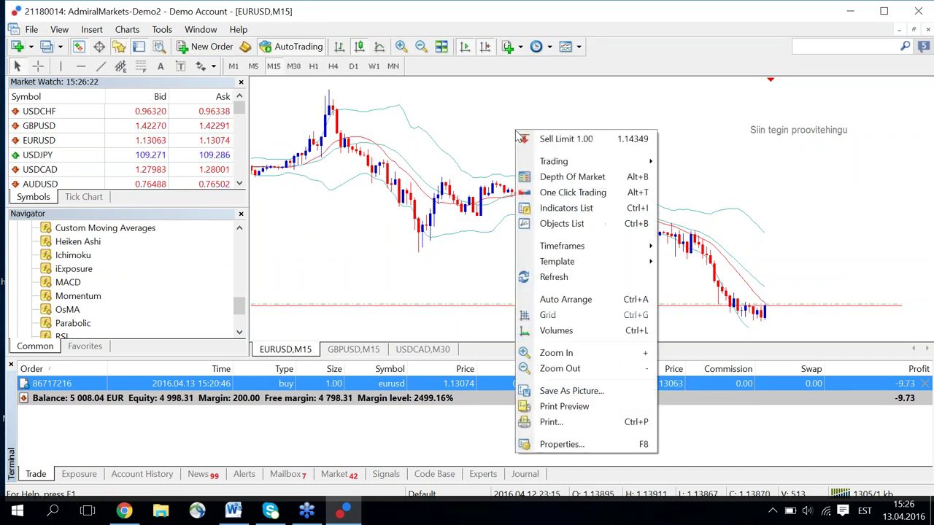
{"action": "left_click", "coordinate": [549, 447]}
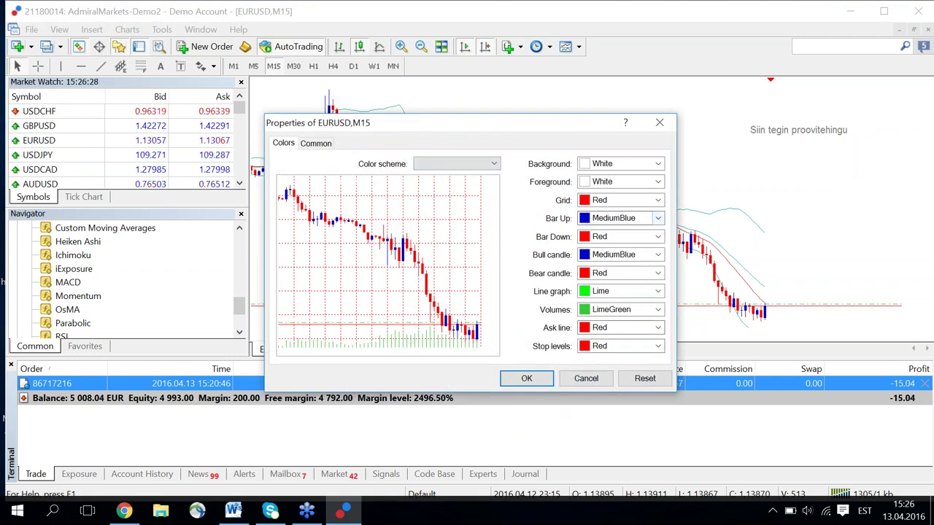
{"action": "left_click", "coordinate": [615, 165]}
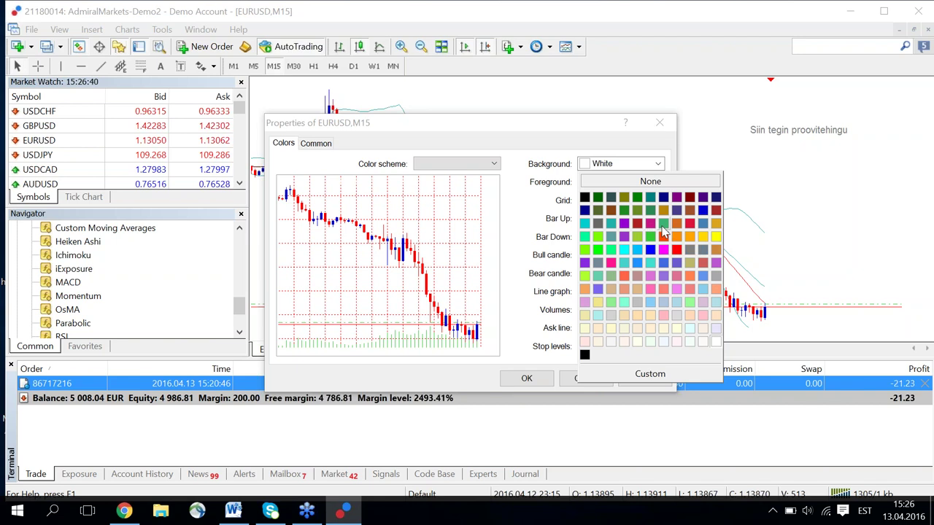
{"action": "left_click", "coordinate": [584, 224]}
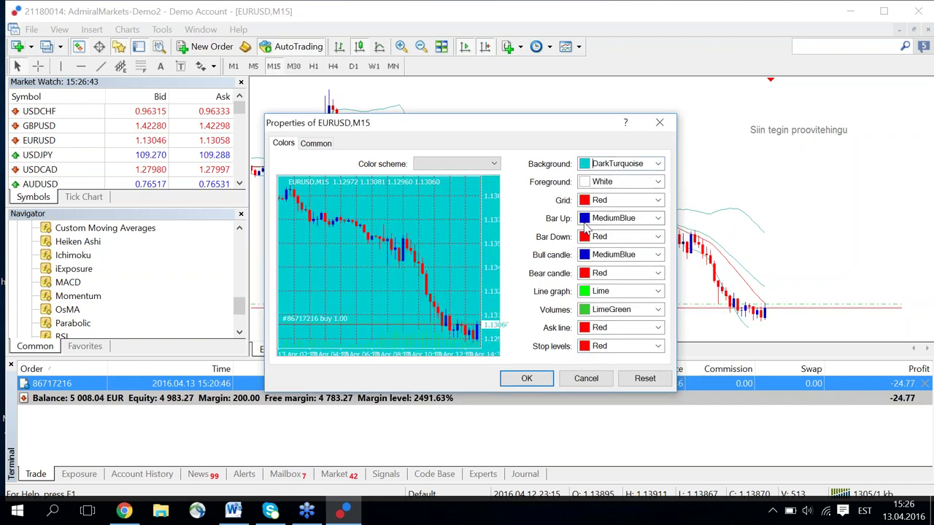
{"action": "left_click", "coordinate": [529, 380]}
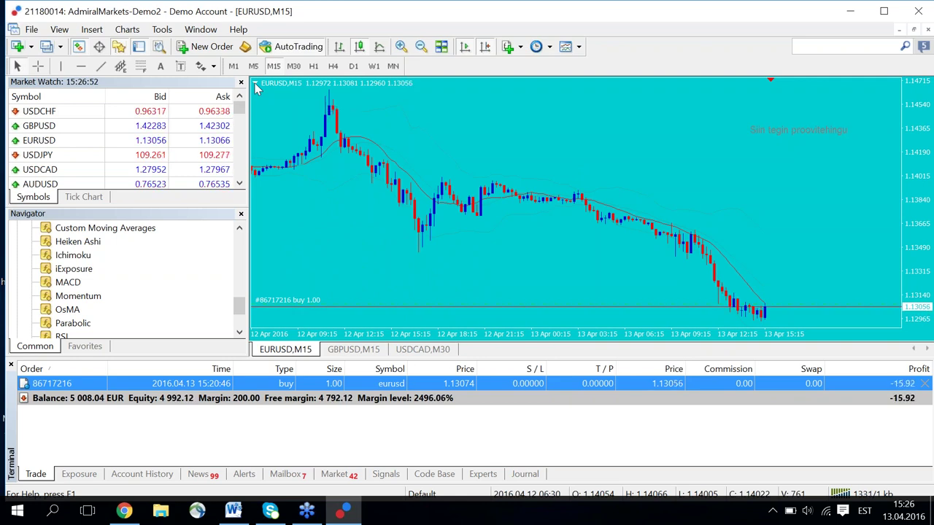
{"action": "left_click", "coordinate": [256, 86]}
Restore the one-click trading panel, dismiss a New Order window, and zoom the chart in.
{"action": "left_click", "coordinate": [256, 86]}
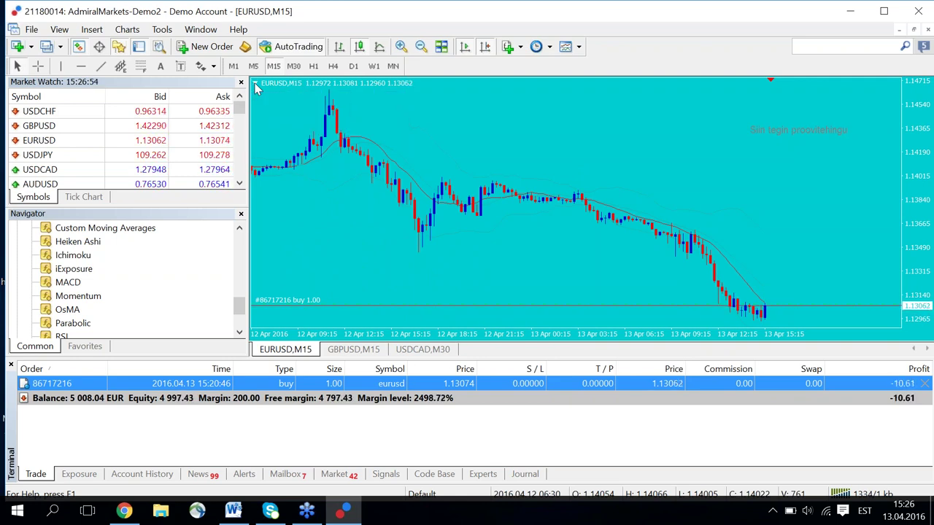
{"action": "left_click", "coordinate": [256, 86]}
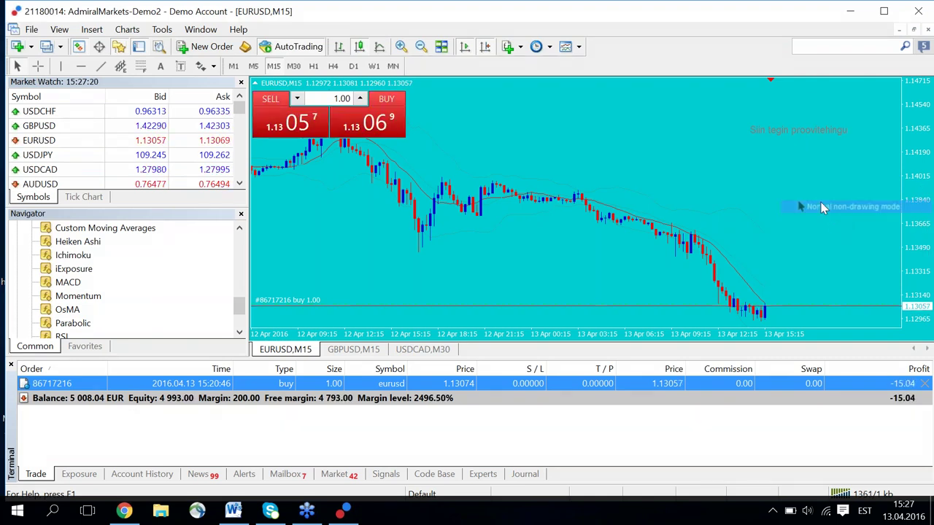
{"action": "left_click", "coordinate": [212, 46]}
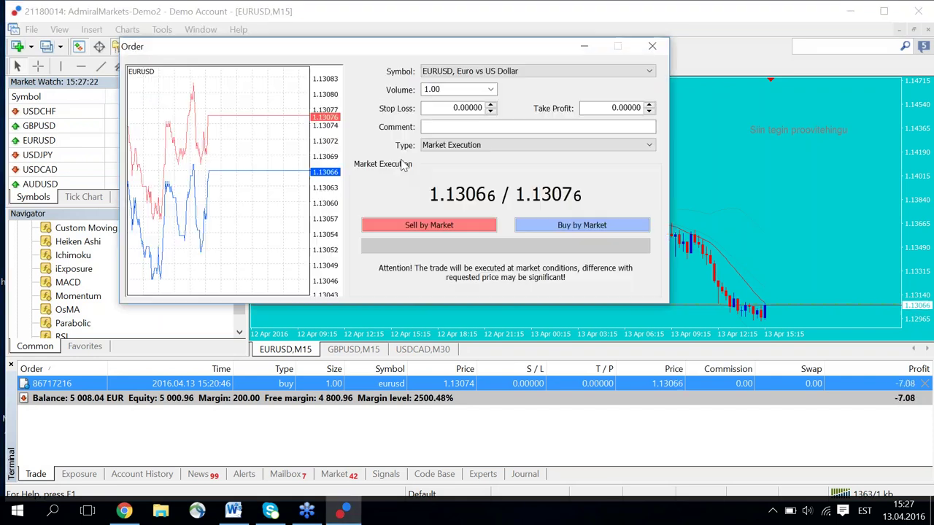
{"action": "left_click", "coordinate": [653, 46]}
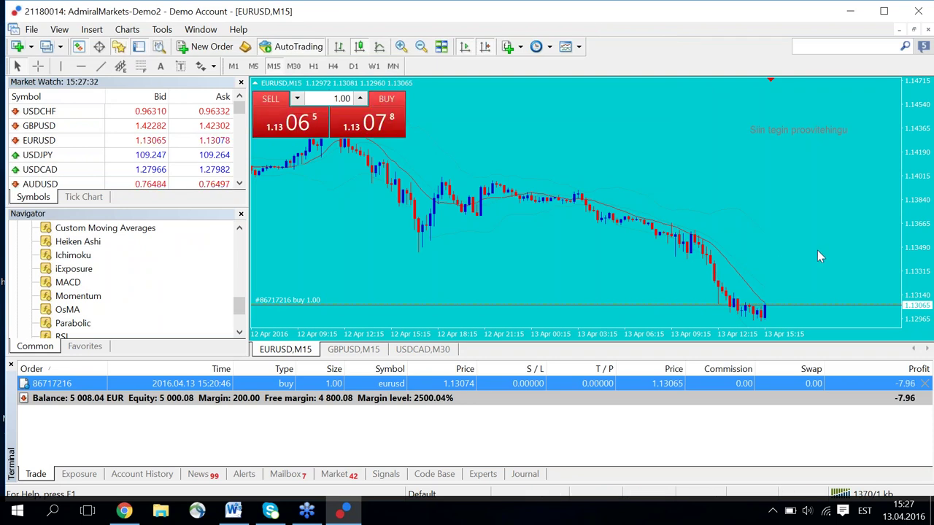
{"action": "left_click", "coordinate": [401, 47]}
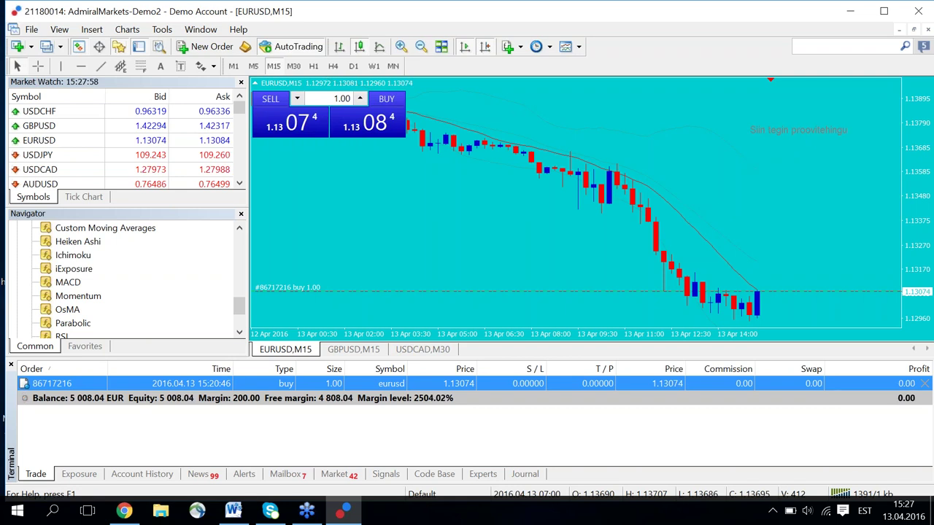
Drag a take profit above the EURUSD buy entry and a 1.12936 stop loss below it.
{"action": "left_click_drag", "start_coordinate": [496, 291], "coordinate": [498, 260]}
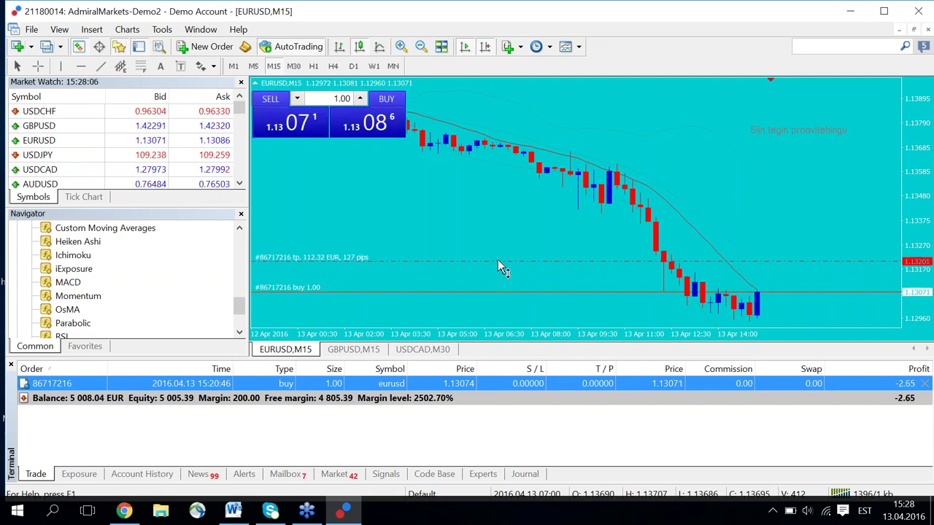
{"action": "left_click_drag", "start_coordinate": [498, 261], "coordinate": [498, 261]}
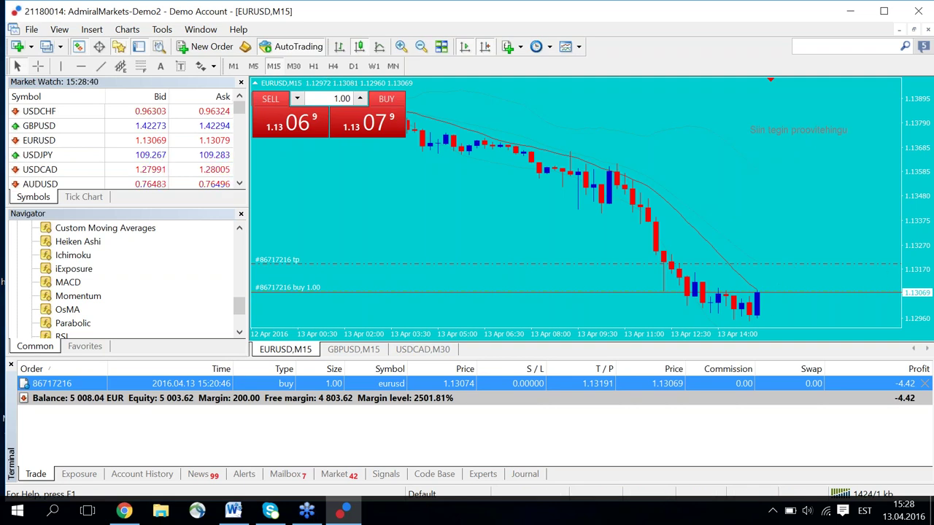
{"action": "left_click_drag", "start_coordinate": [915, 271], "coordinate": [916, 280]}
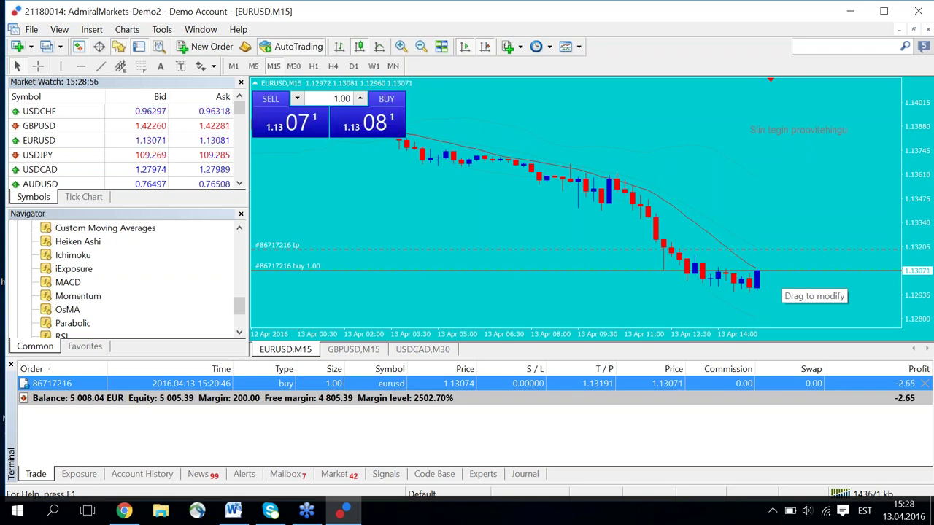
{"action": "left_click_drag", "start_coordinate": [781, 270], "coordinate": [785, 294]}
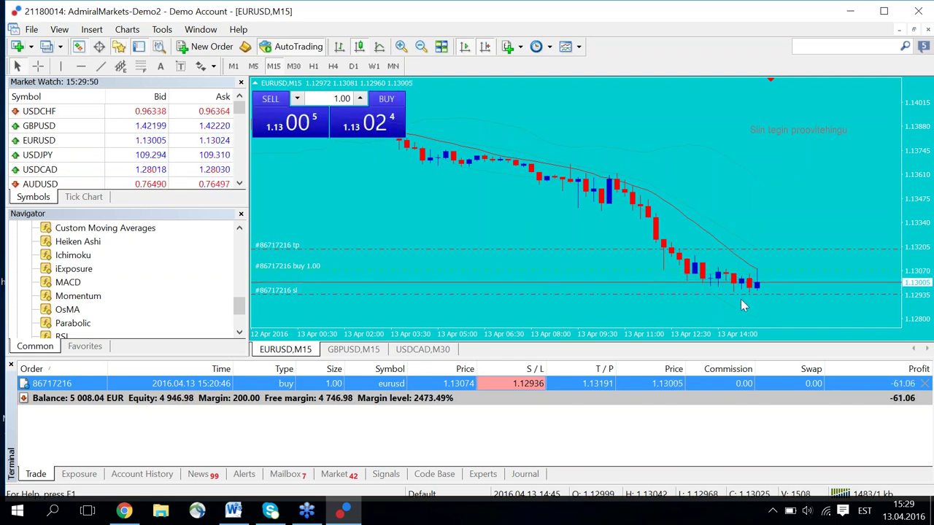
Zoom the chart out, compress the price axis, then check the closed trade in Account History.
{"action": "left_click", "coordinate": [421, 45]}
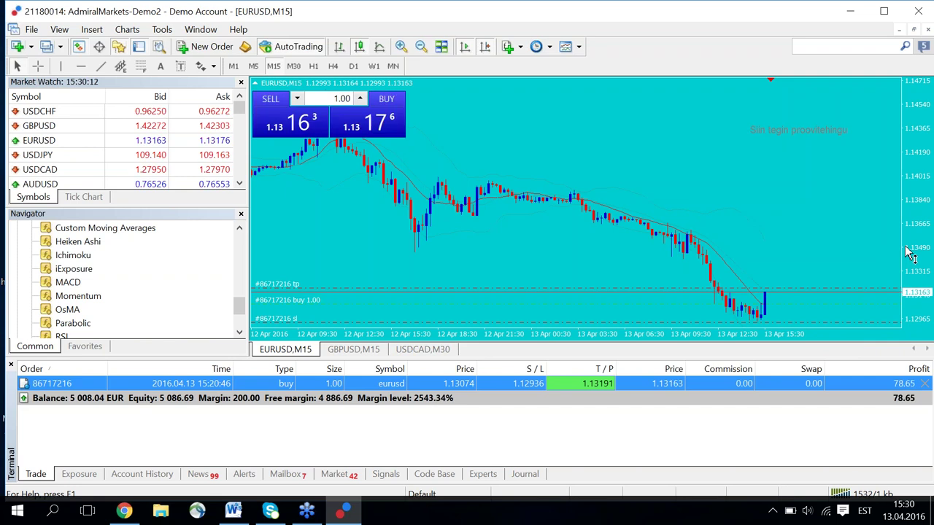
{"action": "left_click_drag", "start_coordinate": [909, 251], "coordinate": [769, 277]}
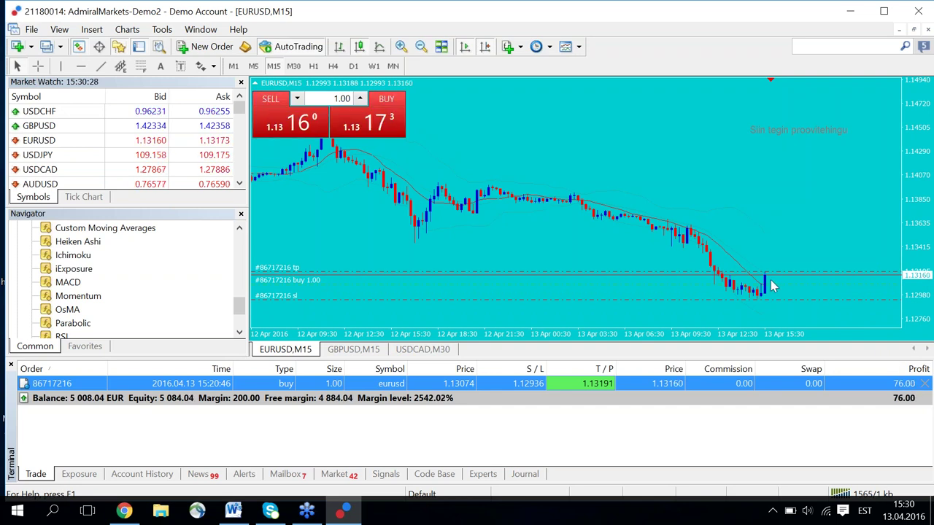
{"action": "mouse_move", "coordinate": [767, 281]}
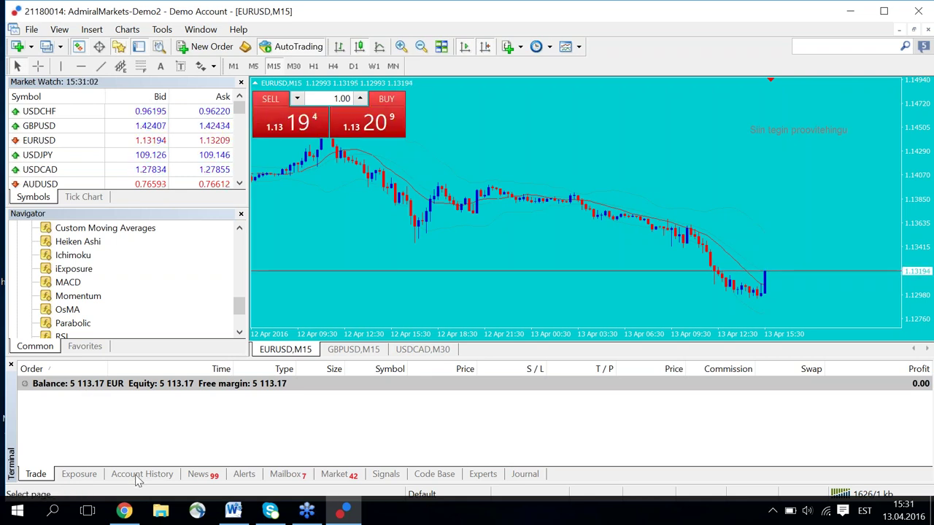
{"action": "left_click", "coordinate": [138, 474]}
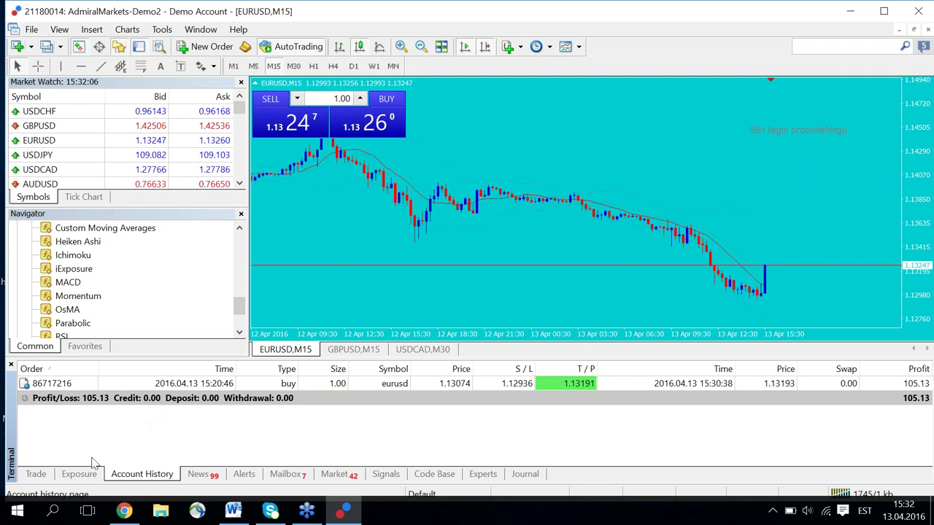
Shrink the terminal panel to enlarge the chart, then view Account History and the empty Alerts list.
{"action": "left_click", "coordinate": [37, 475]}
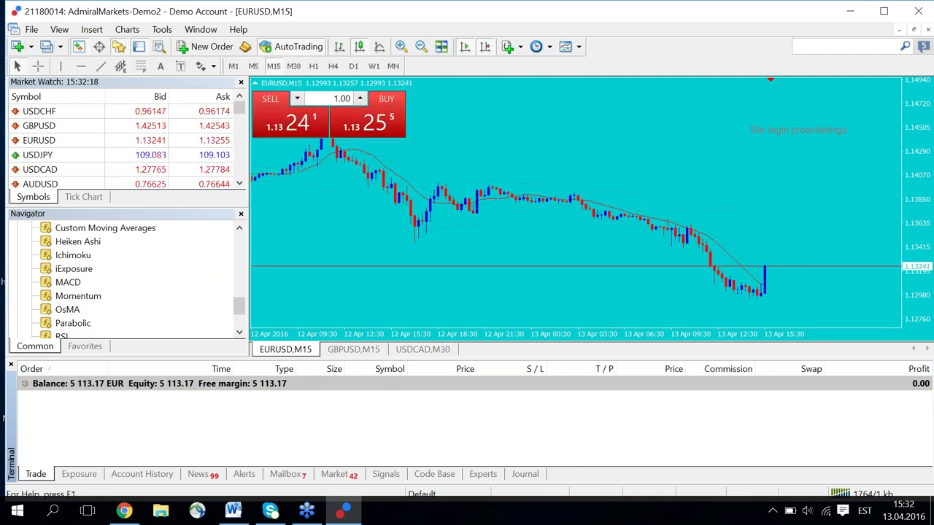
{"action": "left_click_drag", "start_coordinate": [17, 361], "coordinate": [17, 378]}
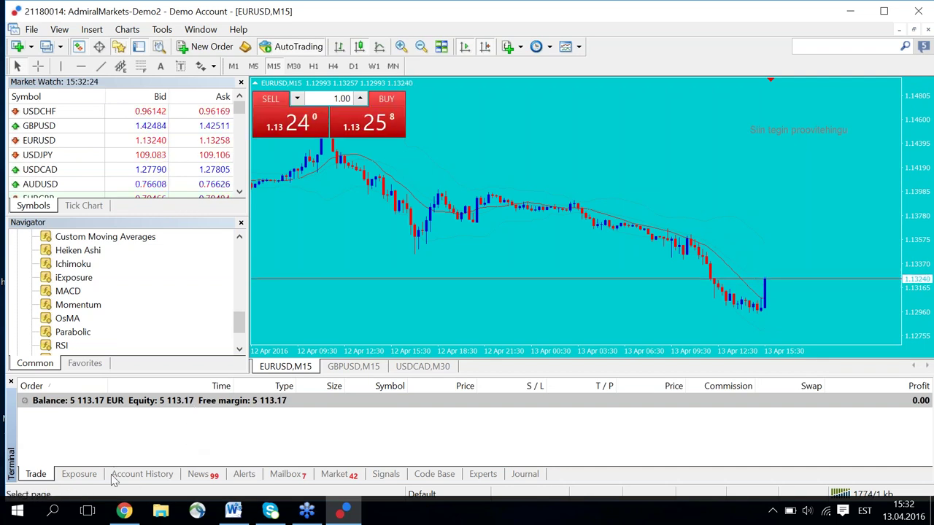
{"action": "left_click", "coordinate": [134, 476]}
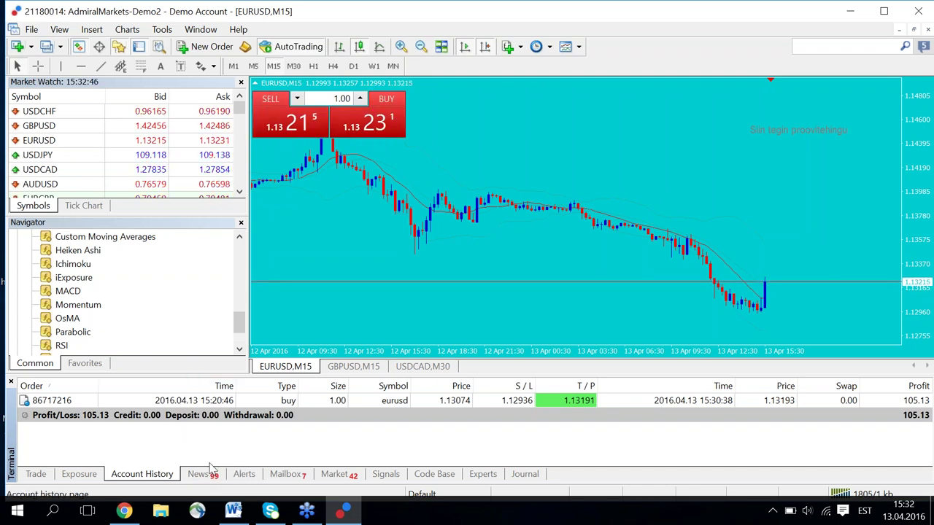
{"action": "left_click", "coordinate": [245, 475]}
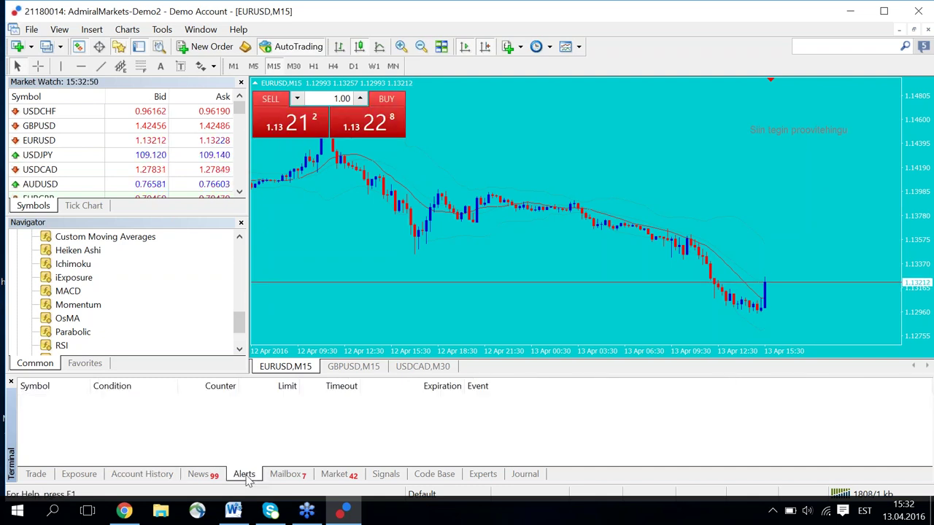
{"action": "right_click", "coordinate": [227, 443]}
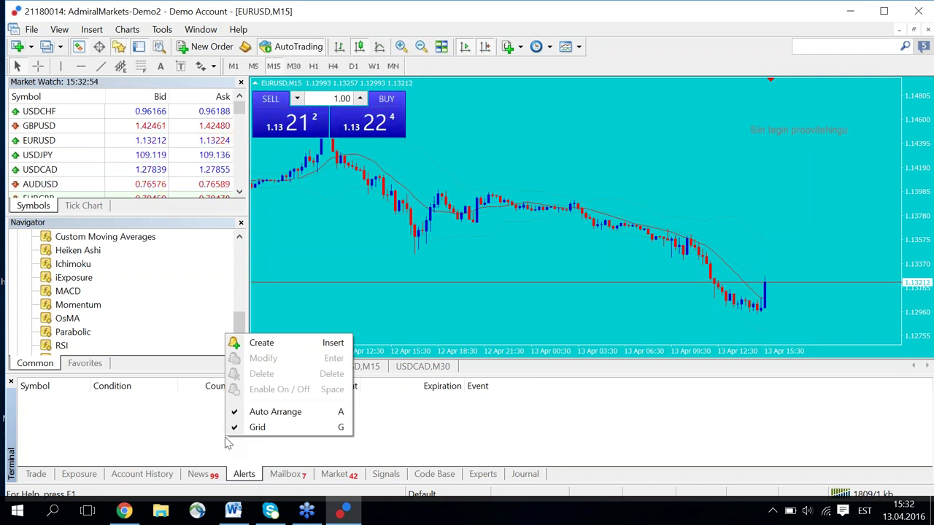
{"action": "left_click", "coordinate": [270, 343]}
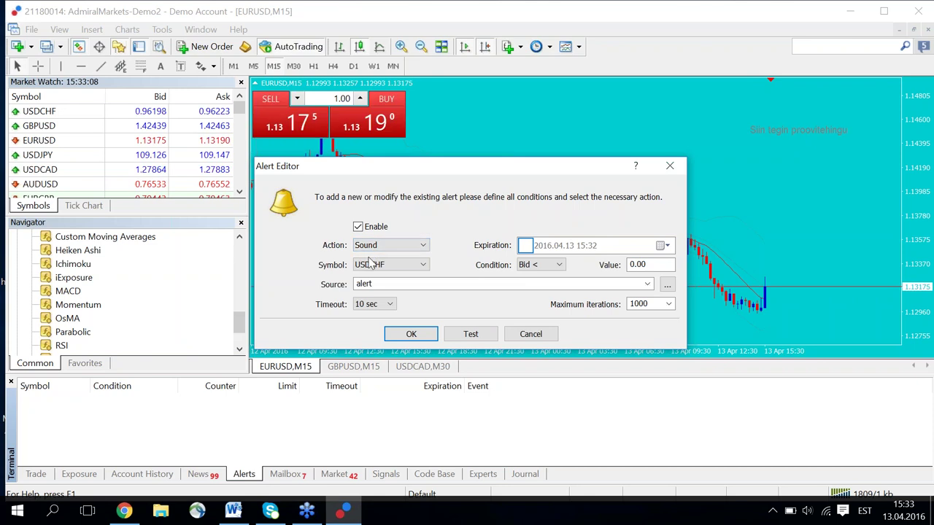
{"action": "left_click", "coordinate": [425, 267]}
{"action": "scroll", "coordinate": [425, 266], "scroll_direction": "down", "scroll_amount": 3}
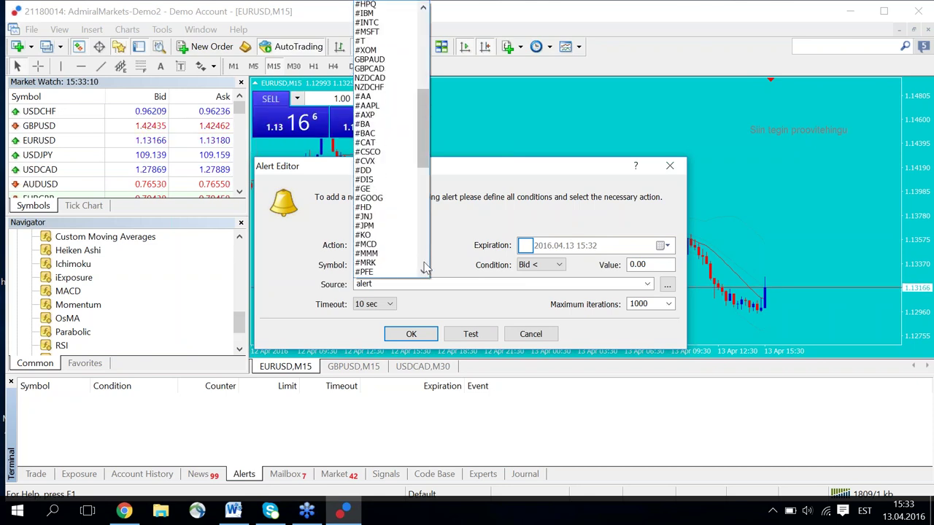
{"action": "scroll", "coordinate": [425, 70], "scroll_direction": "up", "scroll_amount": 3}
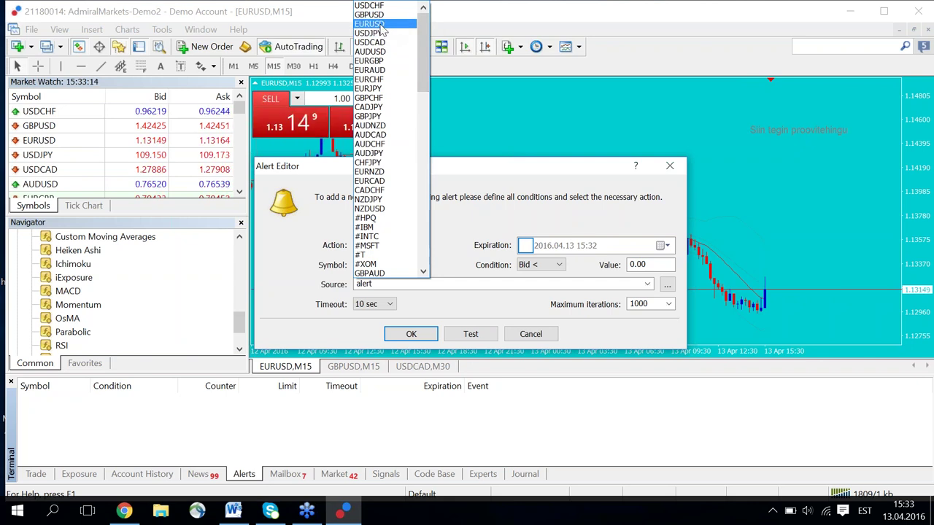
{"action": "left_click", "coordinate": [451, 261]}
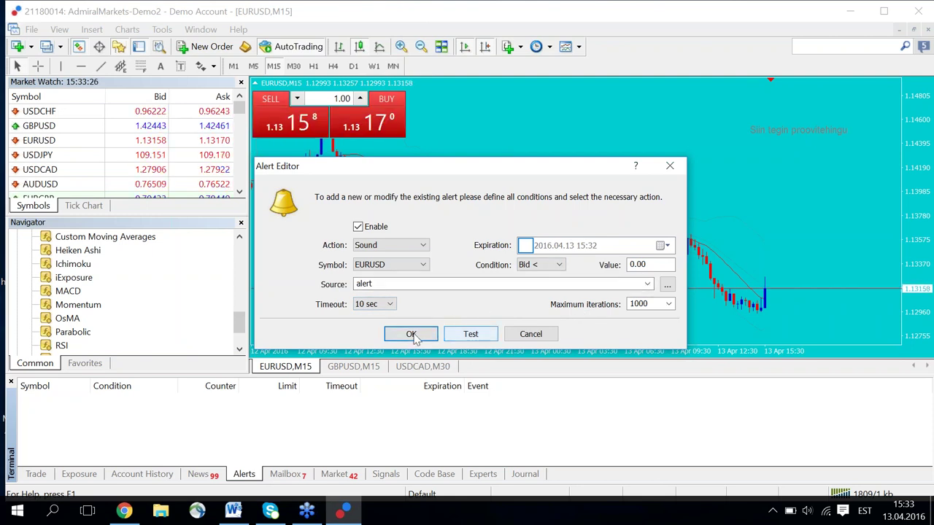
Cancel the new alert and scroll through the Admiral Markets messages in the Mailbox.
{"action": "left_click", "coordinate": [529, 336]}
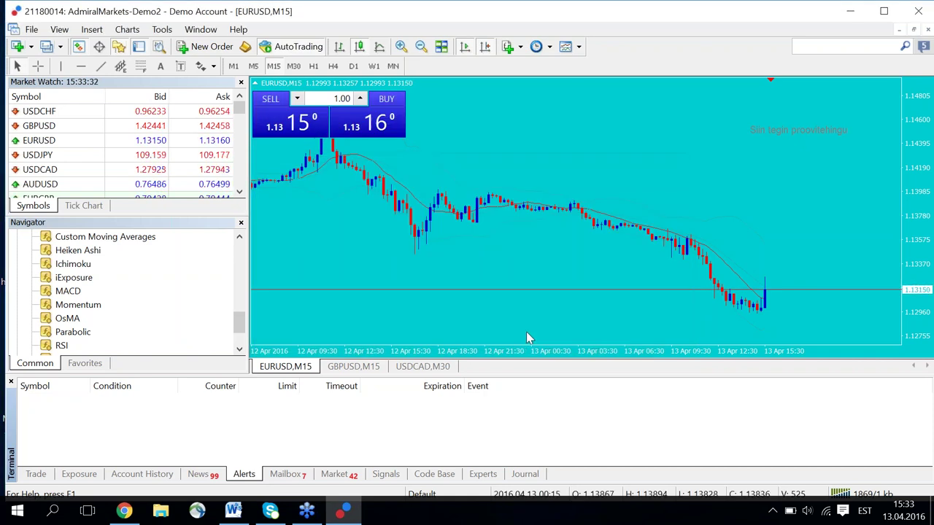
{"action": "left_click", "coordinate": [286, 475]}
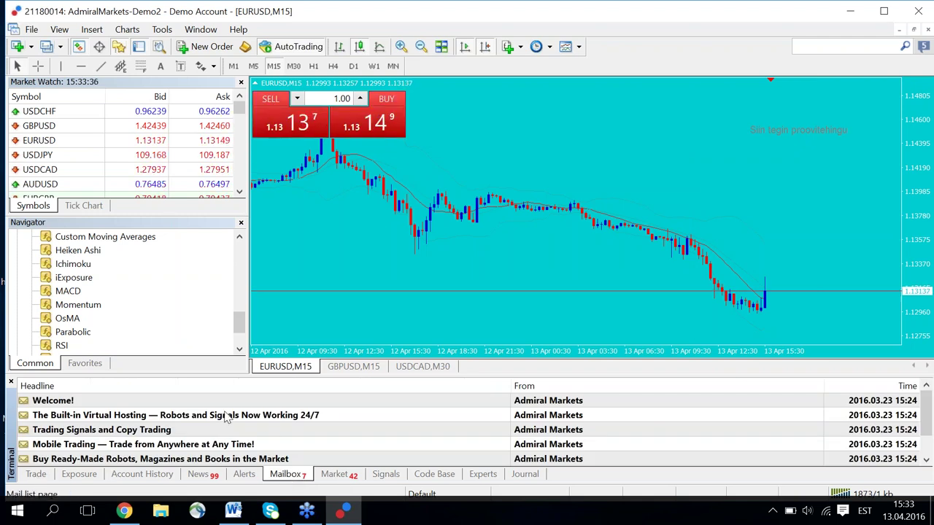
{"action": "scroll", "coordinate": [384, 427], "scroll_direction": "down", "scroll_amount": 1}
{"action": "scroll", "coordinate": [385, 430], "scroll_direction": "up", "scroll_amount": 1}
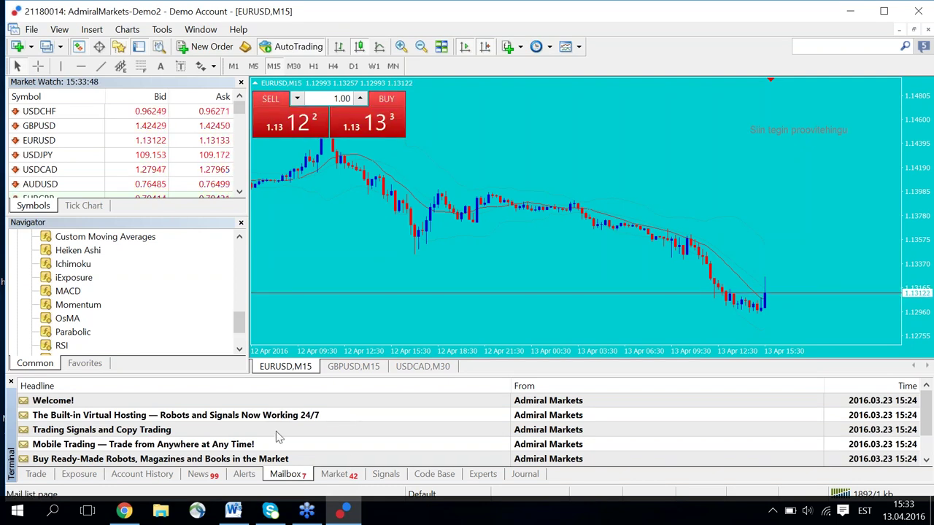
{"action": "scroll", "coordinate": [331, 429], "scroll_direction": "down", "scroll_amount": 1}
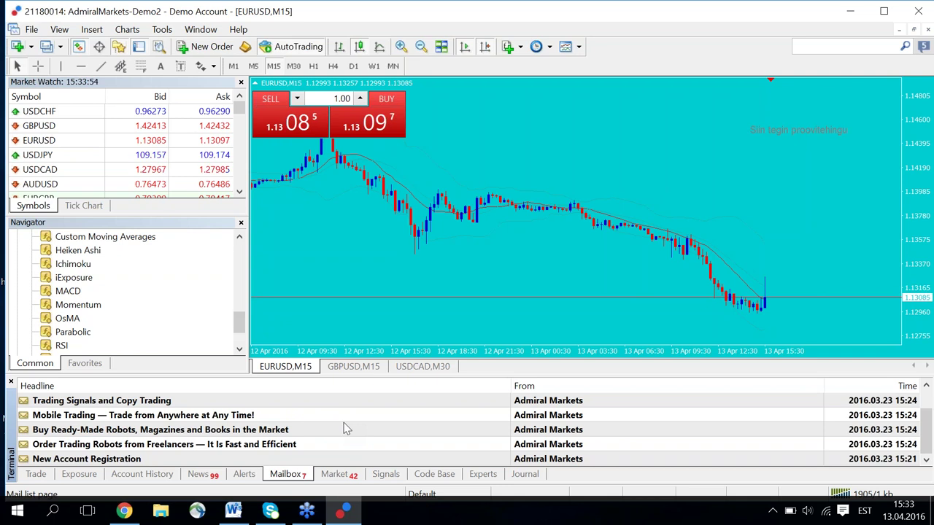
Show the MQL5 Market tab, enlarge the terminal panel, and browse the featured trading apps.
{"action": "left_click", "coordinate": [337, 476]}
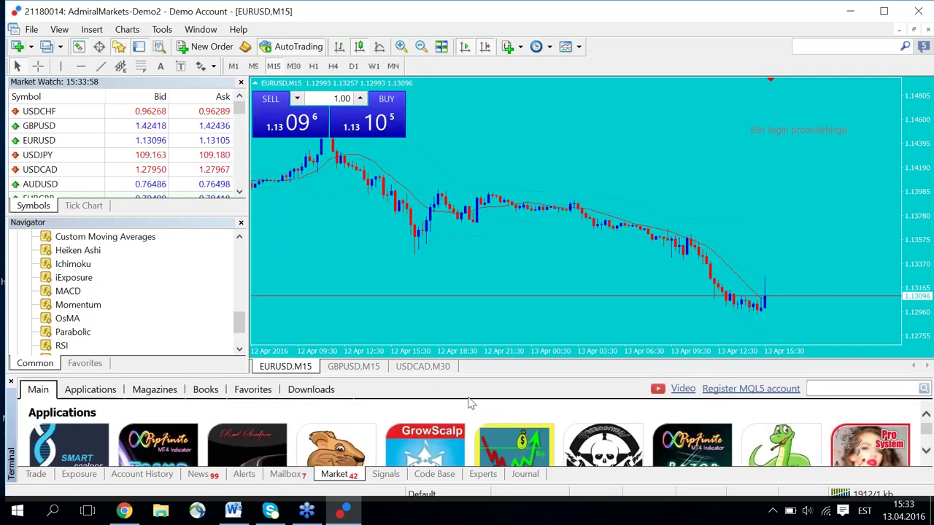
{"action": "left_click_drag", "start_coordinate": [471, 378], "coordinate": [496, 191]}
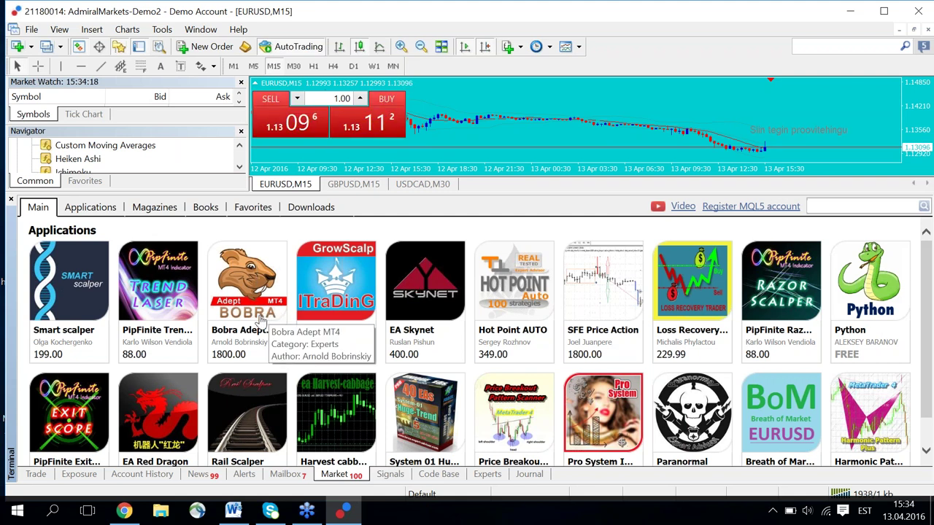
{"action": "scroll", "coordinate": [261, 321], "scroll_direction": "down", "scroll_amount": 1}
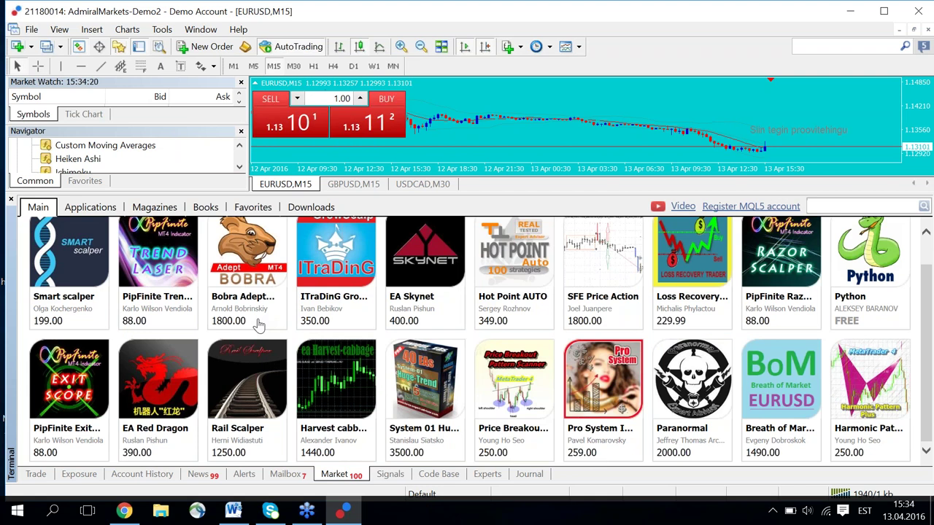
{"action": "scroll", "coordinate": [264, 324], "scroll_direction": "up", "scroll_amount": 1}
{"action": "scroll", "coordinate": [269, 321], "scroll_direction": "down", "scroll_amount": 1}
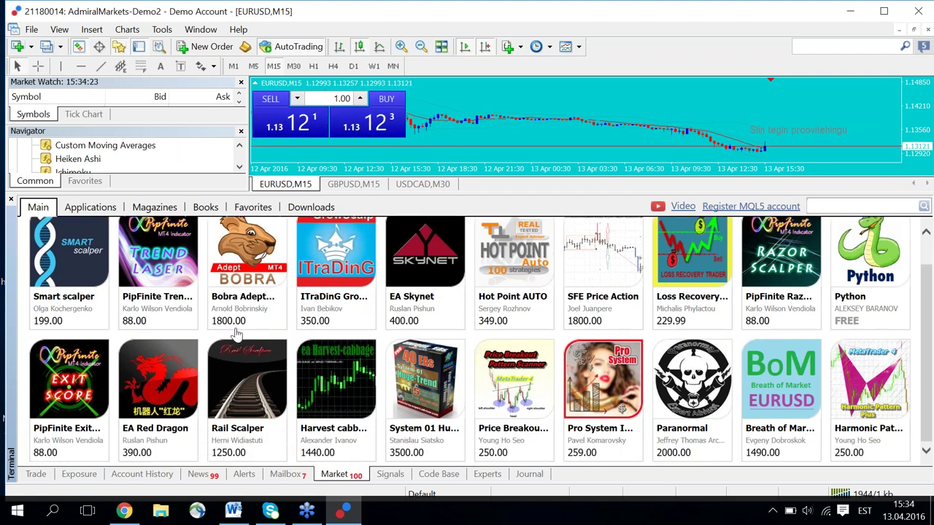
{"action": "scroll", "coordinate": [235, 332], "scroll_direction": "up", "scroll_amount": 1}
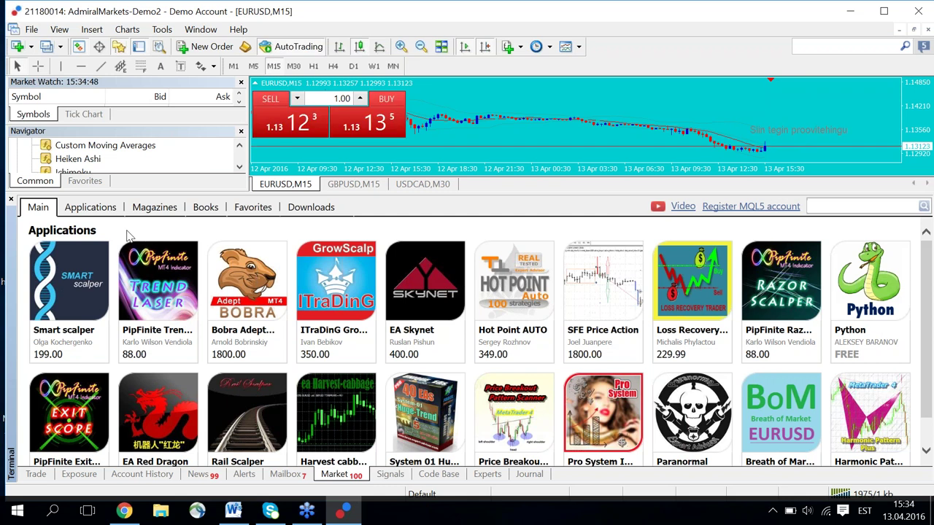
{"action": "left_click", "coordinate": [90, 211]}
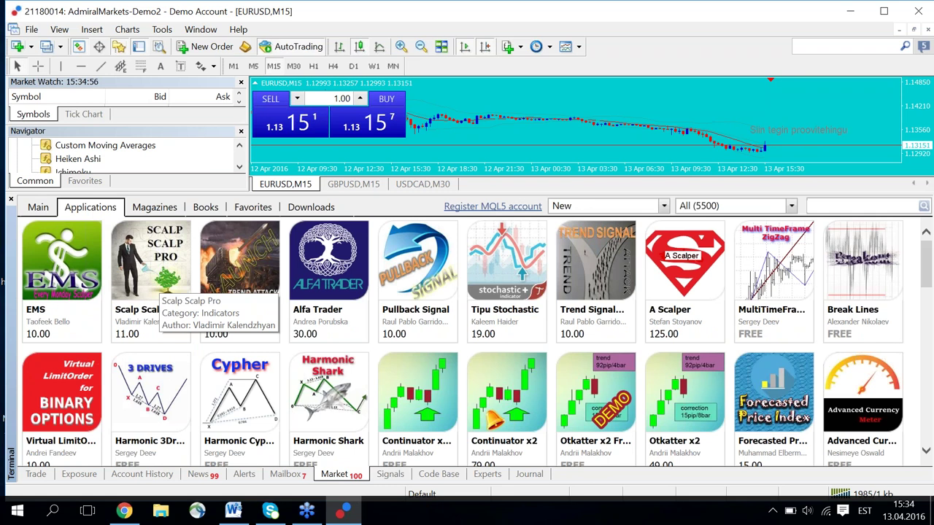
{"action": "scroll", "coordinate": [157, 281], "scroll_direction": "down", "scroll_amount": 1}
{"action": "scroll", "coordinate": [169, 294], "scroll_direction": "down", "scroll_amount": 4}
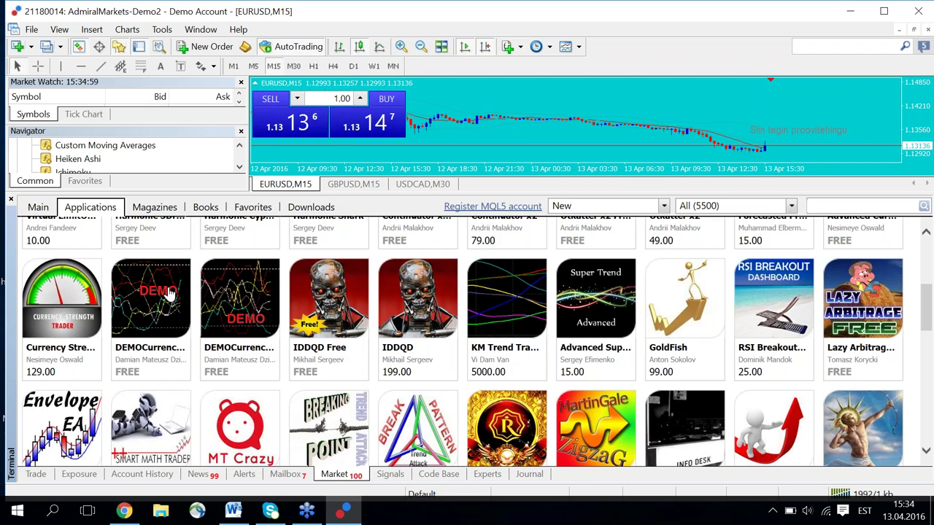
{"action": "scroll", "coordinate": [170, 294], "scroll_direction": "down", "scroll_amount": 4}
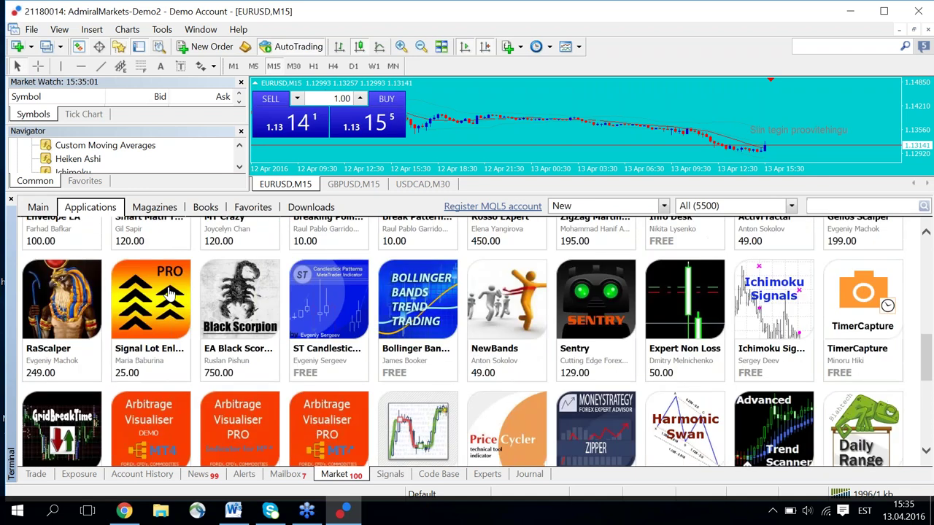
{"action": "scroll", "coordinate": [467, 336], "scroll_direction": "down", "scroll_amount": 1}
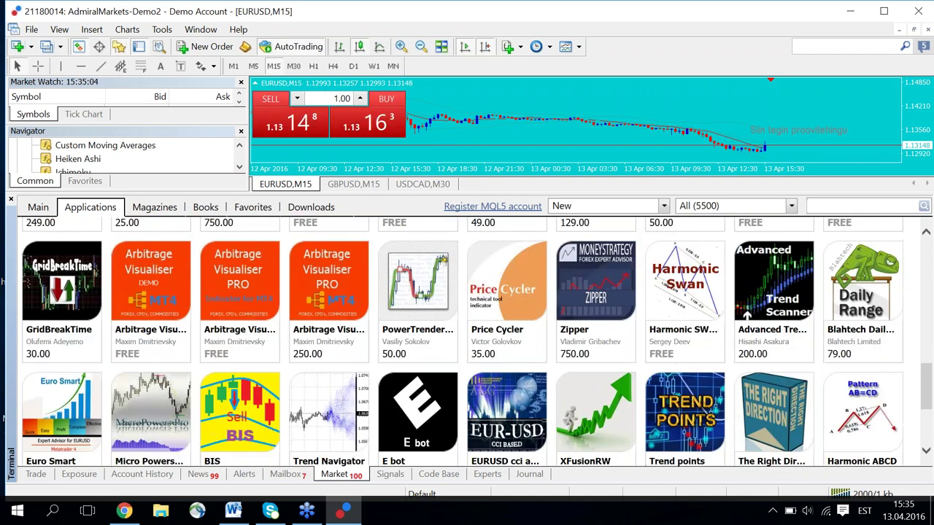
{"action": "scroll", "coordinate": [467, 336], "scroll_direction": "down", "scroll_amount": 3}
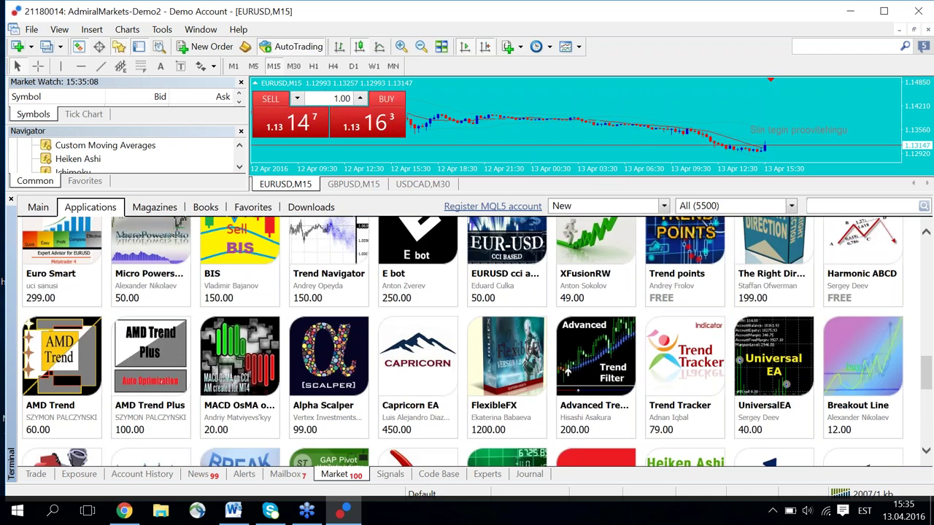
{"action": "scroll", "coordinate": [467, 336], "scroll_direction": "down", "scroll_amount": 1}
{"action": "scroll", "coordinate": [467, 336], "scroll_direction": "down", "scroll_amount": 2}
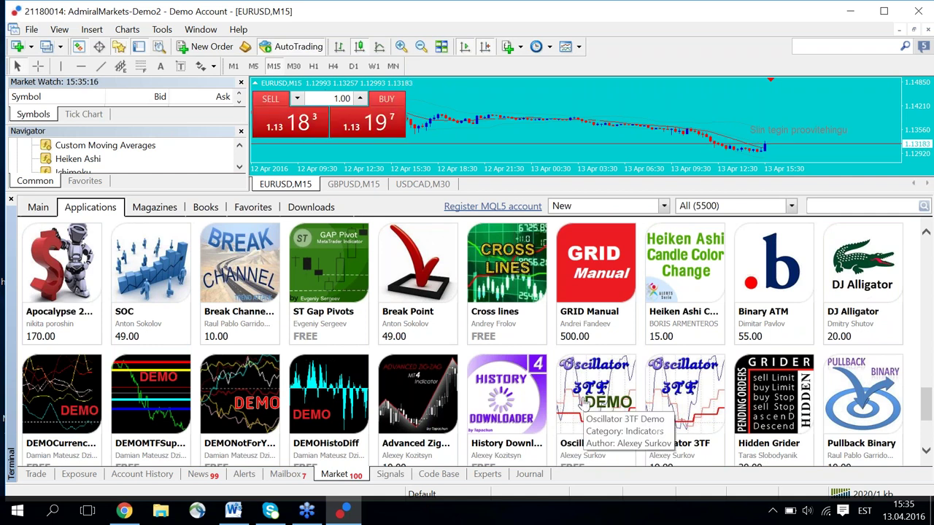
{"action": "scroll", "coordinate": [582, 404], "scroll_direction": "up", "scroll_amount": 2}
{"action": "scroll", "coordinate": [583, 404], "scroll_direction": "up", "scroll_amount": 5}
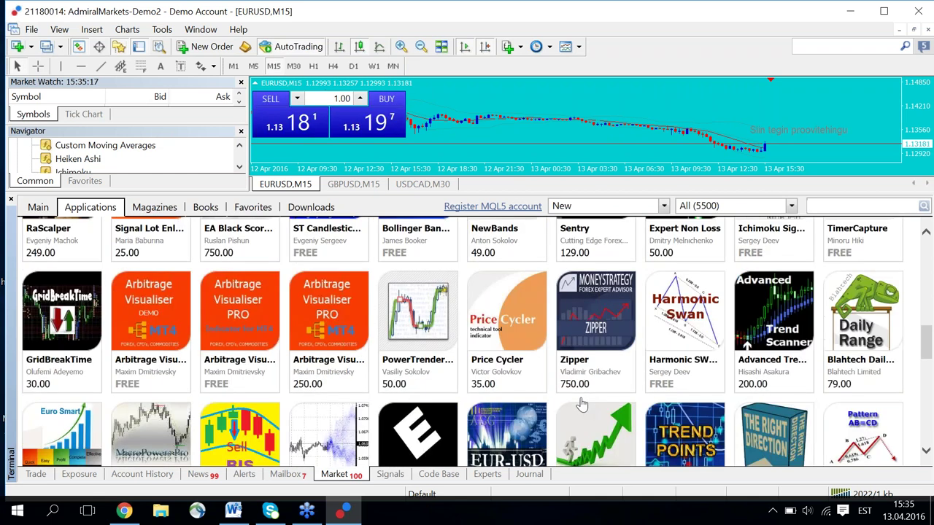
{"action": "scroll", "coordinate": [583, 403], "scroll_direction": "up", "scroll_amount": 2}
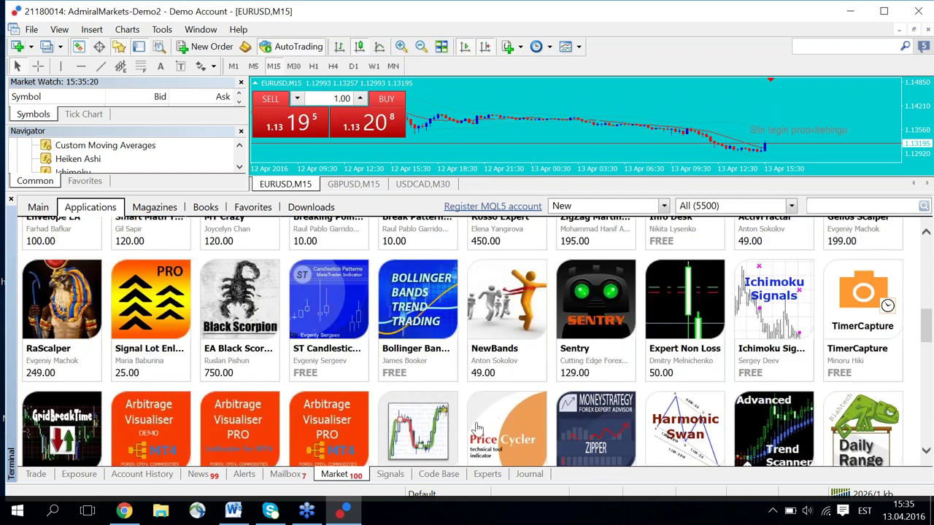
{"action": "scroll", "coordinate": [481, 426], "scroll_direction": "up", "scroll_amount": 2}
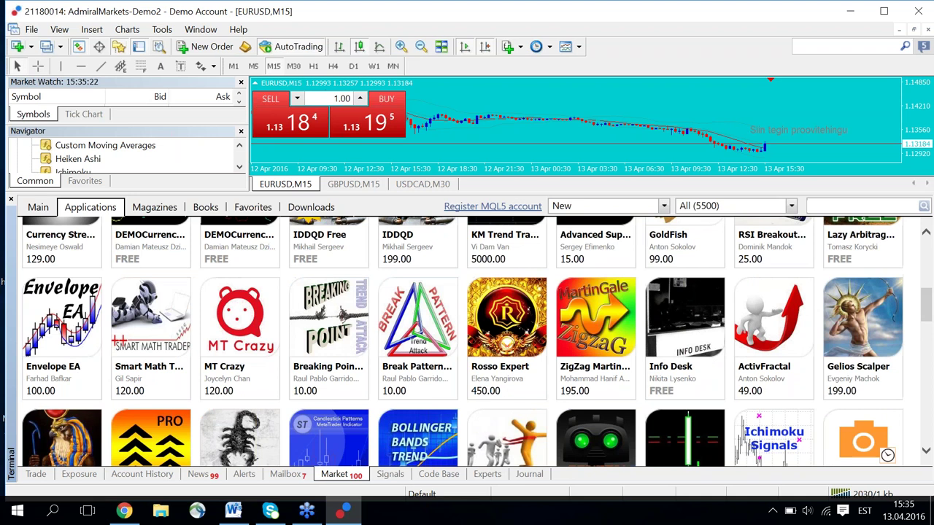
{"action": "scroll", "coordinate": [481, 426], "scroll_direction": "up", "scroll_amount": 2}
{"action": "scroll", "coordinate": [481, 426], "scroll_direction": "up", "scroll_amount": 4}
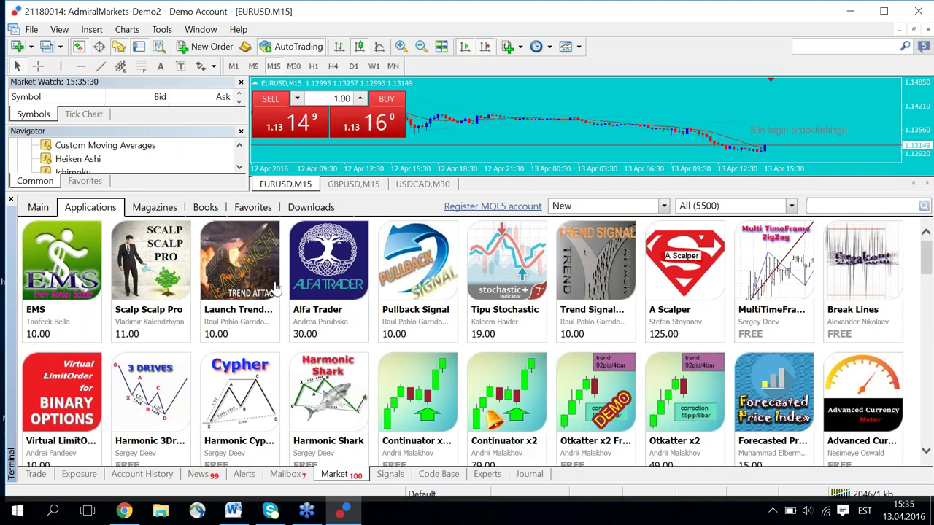
Browse the Market's Magazines, Books, Favorites and Downloads, then return to Applications with a taller chart.
{"action": "left_click", "coordinate": [151, 209]}
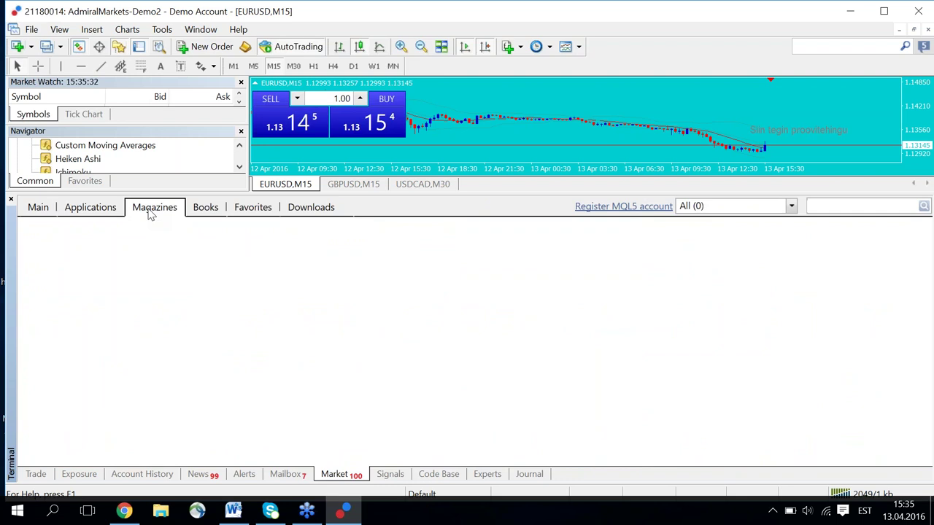
{"action": "left_click", "coordinate": [206, 211]}
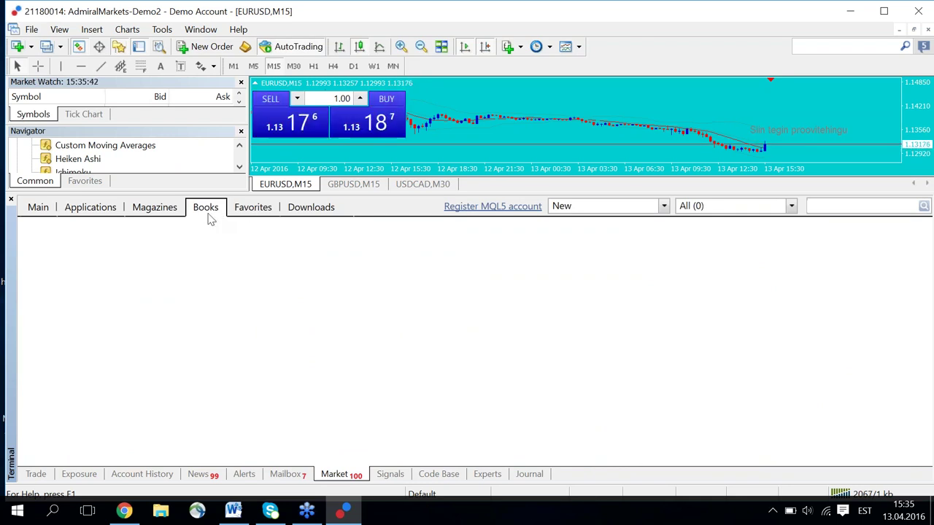
{"action": "left_click", "coordinate": [257, 209]}
{"action": "left_click", "coordinate": [310, 211]}
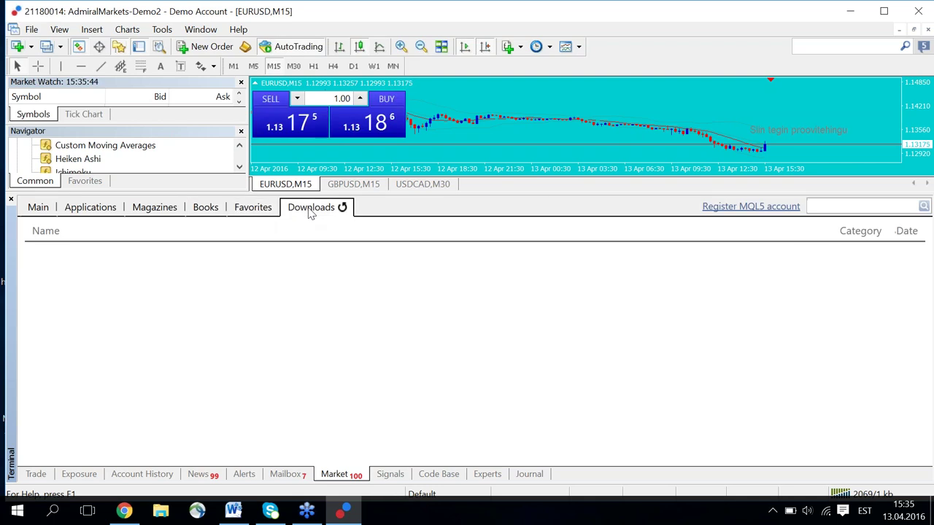
{"action": "left_click", "coordinate": [90, 208]}
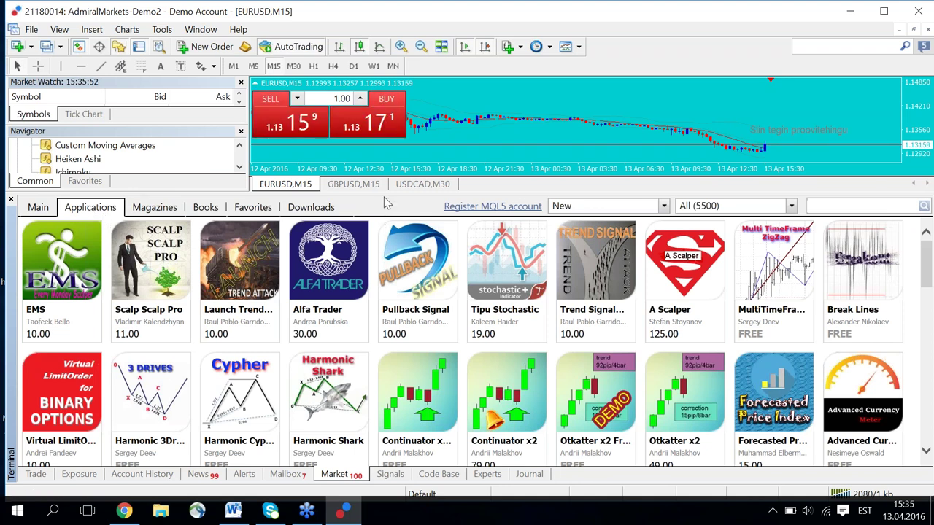
{"action": "left_click_drag", "start_coordinate": [496, 193], "coordinate": [497, 333]}
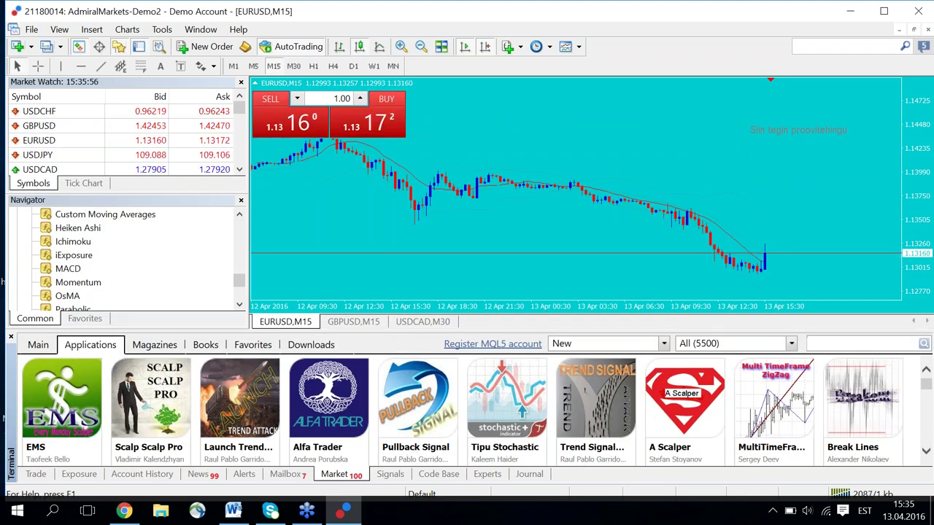
Show the Signals list in an enlarged terminal and scroll through its growth and subscriber rankings.
{"action": "left_click", "coordinate": [390, 474]}
{"action": "scroll", "coordinate": [124, 255], "scroll_direction": "down", "scroll_amount": 2}
{"action": "left_click_drag", "start_coordinate": [409, 332], "coordinate": [420, 194]}
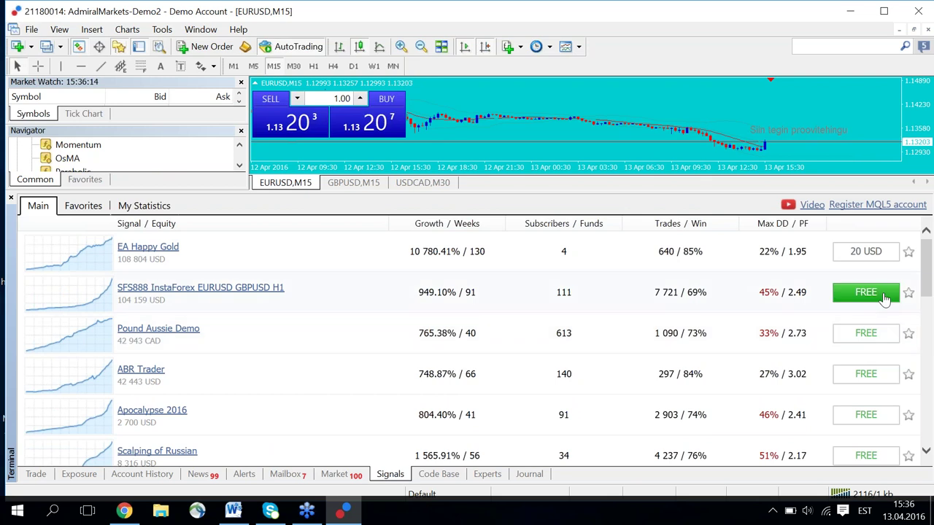
{"action": "scroll", "coordinate": [869, 299], "scroll_direction": "down", "scroll_amount": 5}
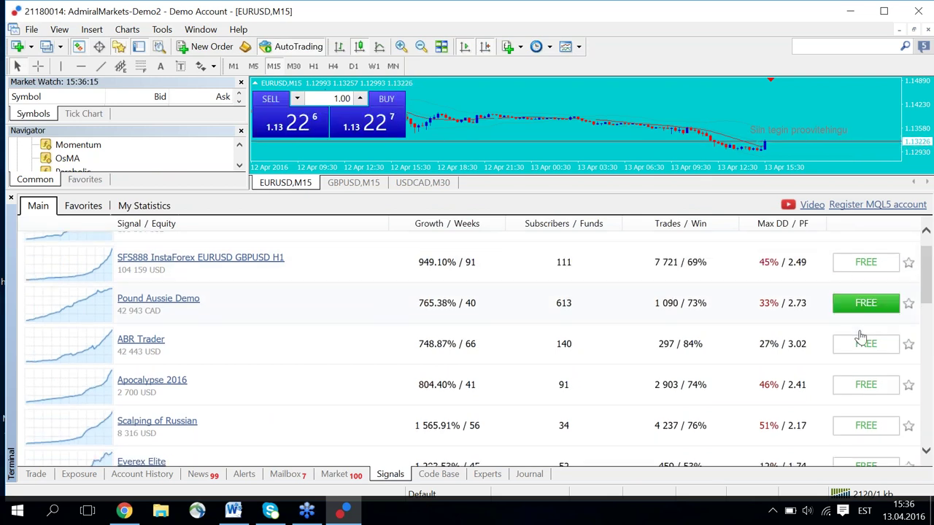
{"action": "scroll", "coordinate": [861, 383], "scroll_direction": "up", "scroll_amount": 1}
{"action": "scroll", "coordinate": [861, 384], "scroll_direction": "up", "scroll_amount": 4}
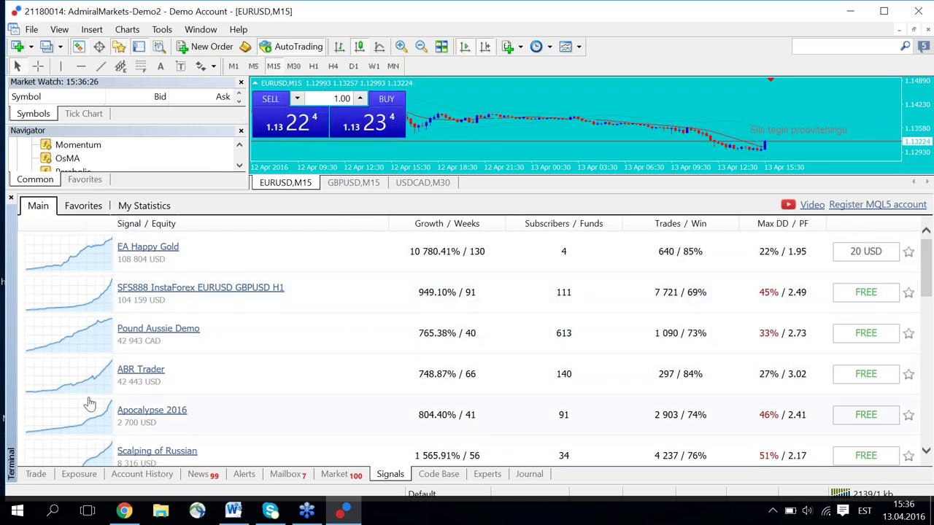
{"action": "scroll", "coordinate": [153, 415], "scroll_direction": "down", "scroll_amount": 5}
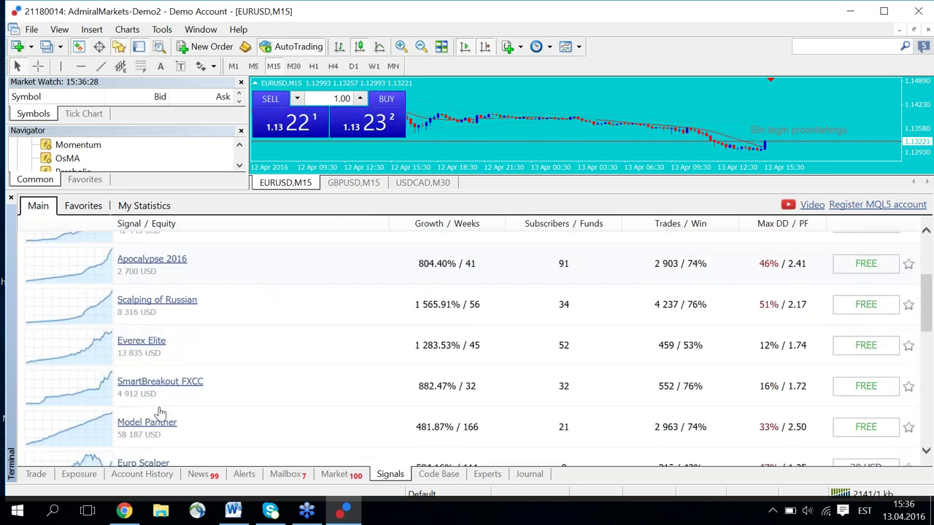
{"action": "scroll", "coordinate": [325, 398], "scroll_direction": "up", "scroll_amount": 5}
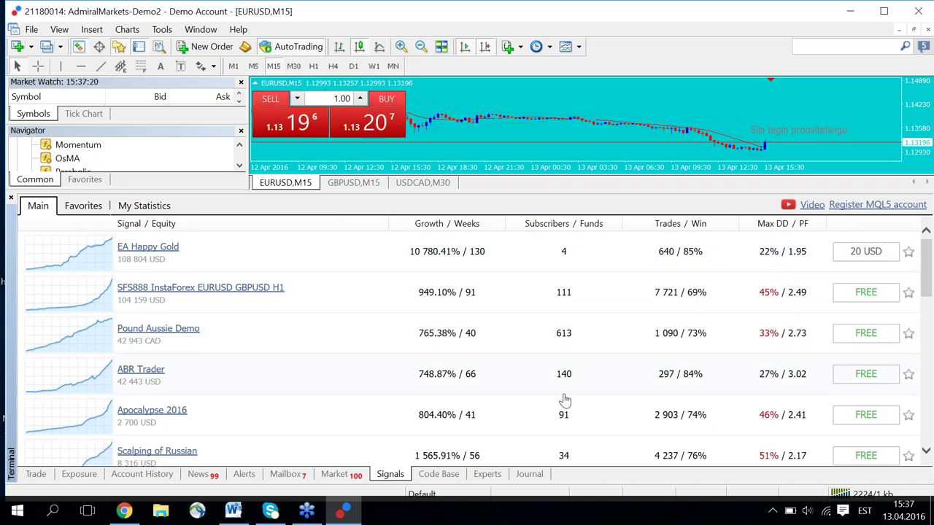
Flip through Code Base, Experts and Journal, ending on Trade with the 5 113.17 EUR balance.
{"action": "left_click", "coordinate": [445, 478]}
{"action": "left_click", "coordinate": [487, 475]}
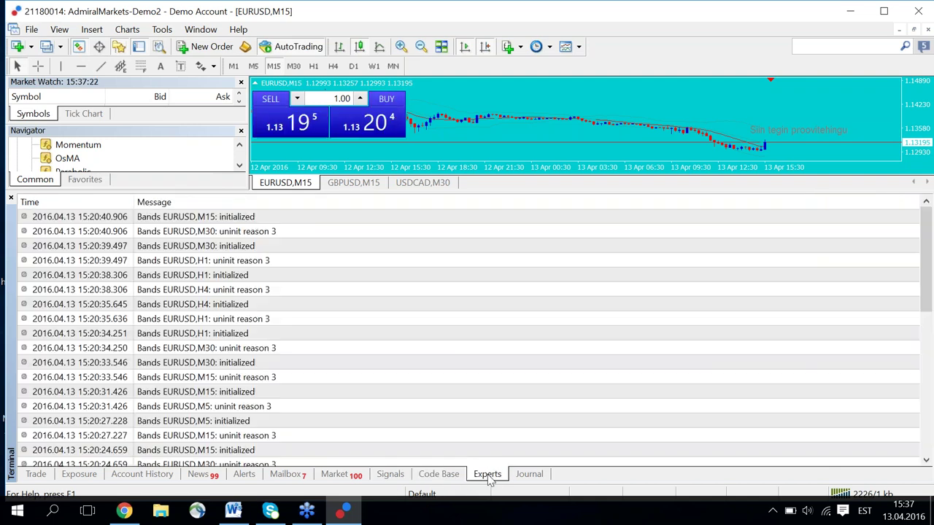
{"action": "left_click", "coordinate": [530, 475]}
{"action": "left_click", "coordinate": [481, 475]}
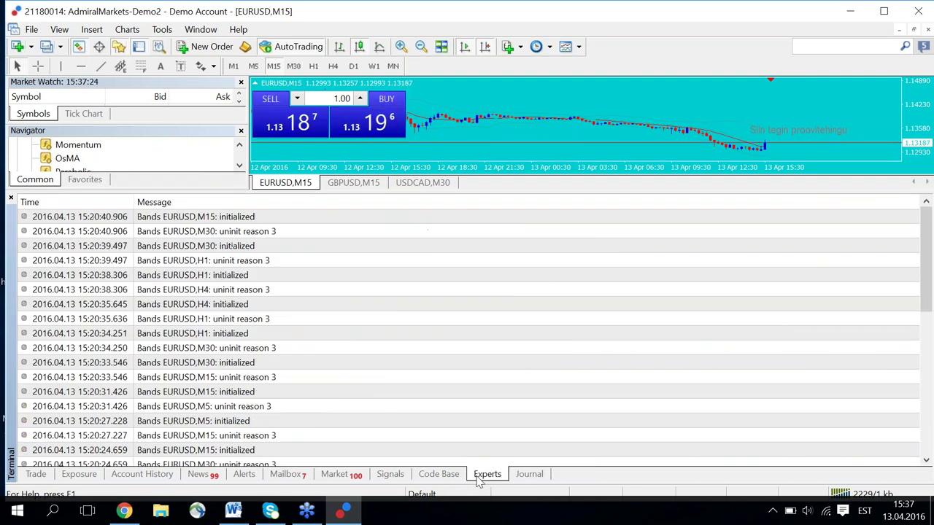
{"action": "left_click", "coordinate": [457, 479]}
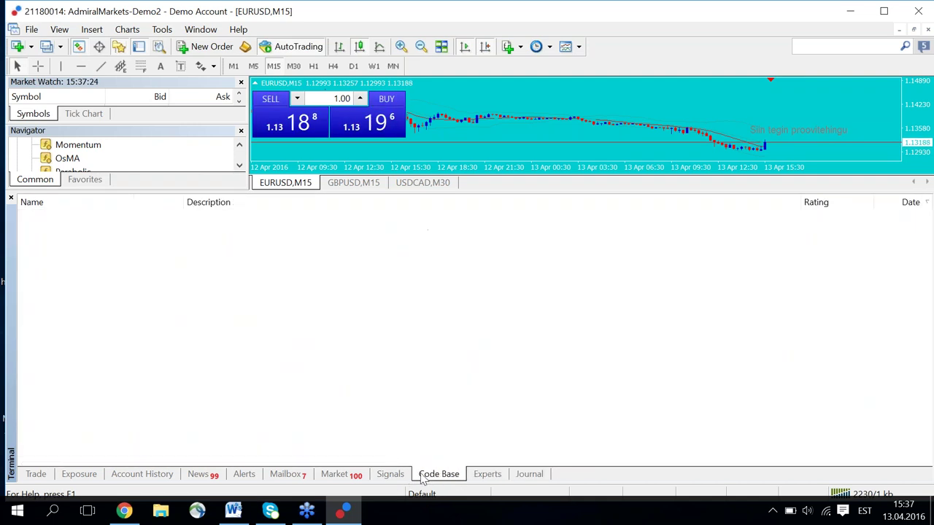
{"action": "left_click", "coordinate": [37, 476]}
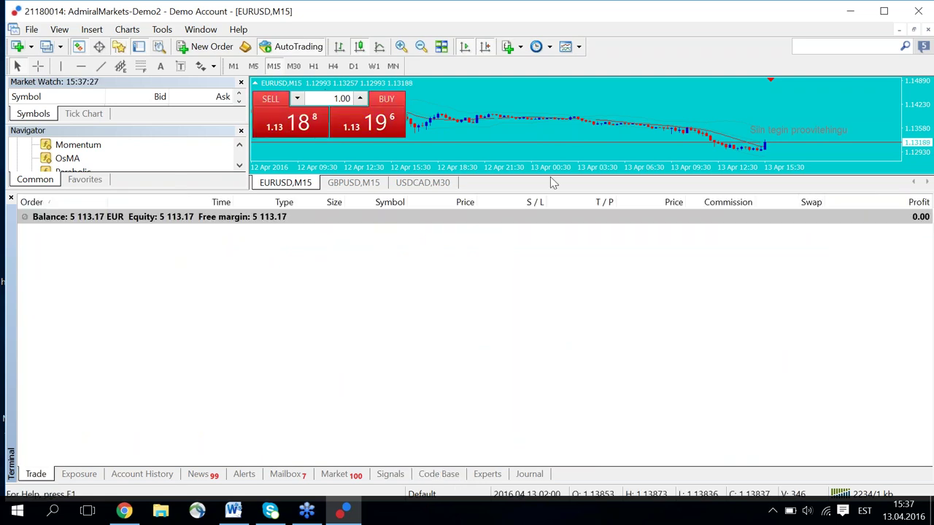
Lower the terminal splitter to give the EURUSD chart more height.
{"action": "left_click_drag", "start_coordinate": [530, 192], "coordinate": [524, 353]}
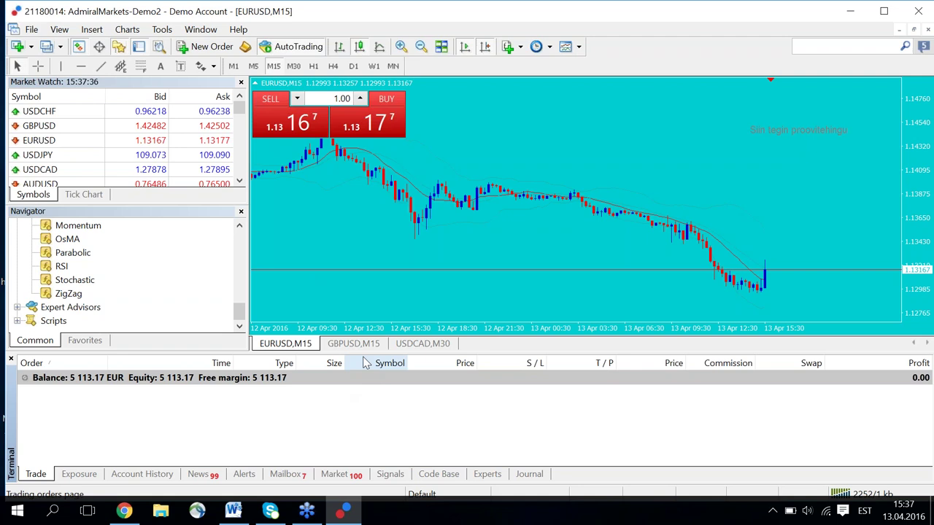
{"action": "left_click_drag", "start_coordinate": [365, 354], "coordinate": [365, 381]}
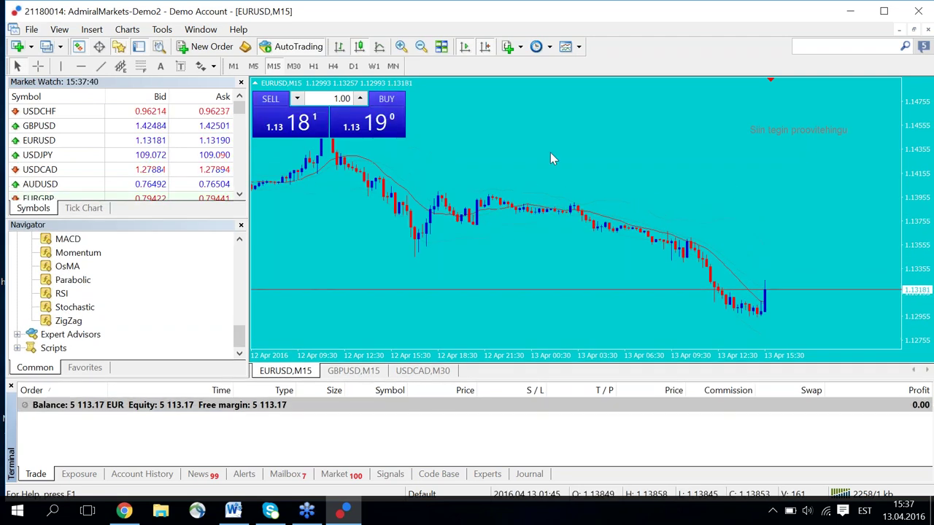
{"action": "mouse_move", "coordinate": [549, 220]}
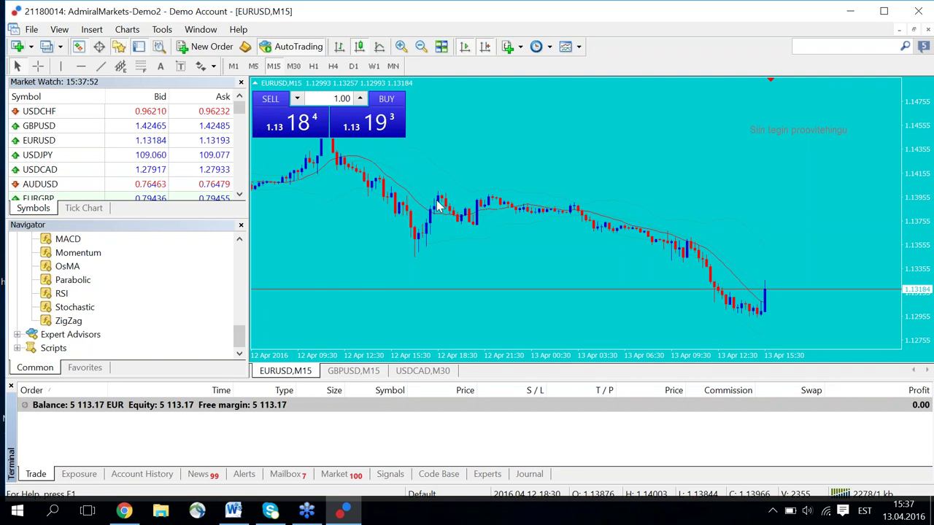
Bring up the chart's context menu and dismiss it without choosing anything.
{"action": "mouse_move", "coordinate": [426, 239]}
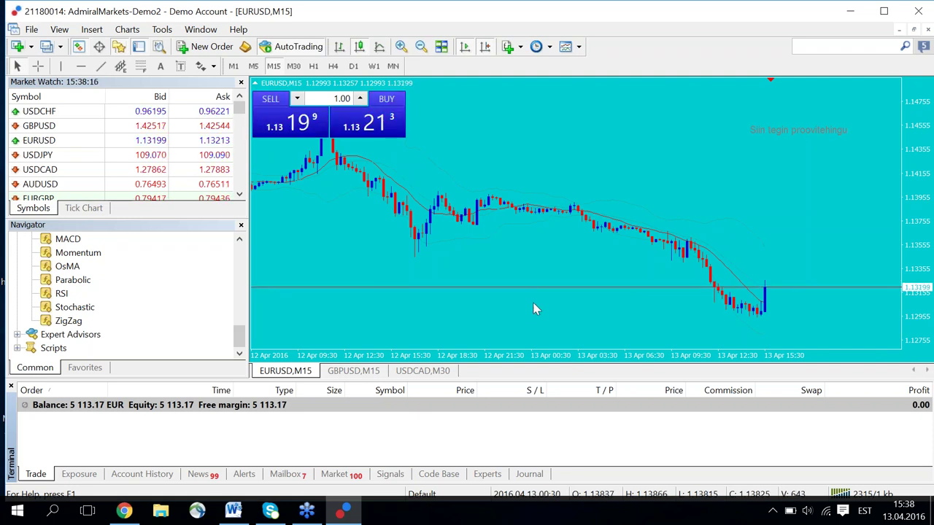
{"action": "right_click", "coordinate": [536, 152]}
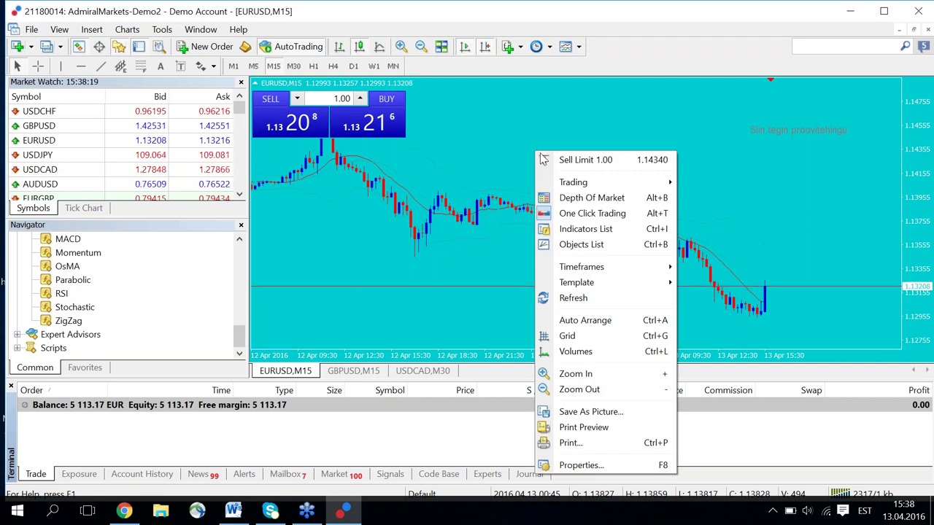
{"action": "key", "text": "Escape"}
Open a new GBPUSD chart window from Market Watch, heighten it slightly and zoom in once.
{"action": "left_click", "coordinate": [349, 371]}
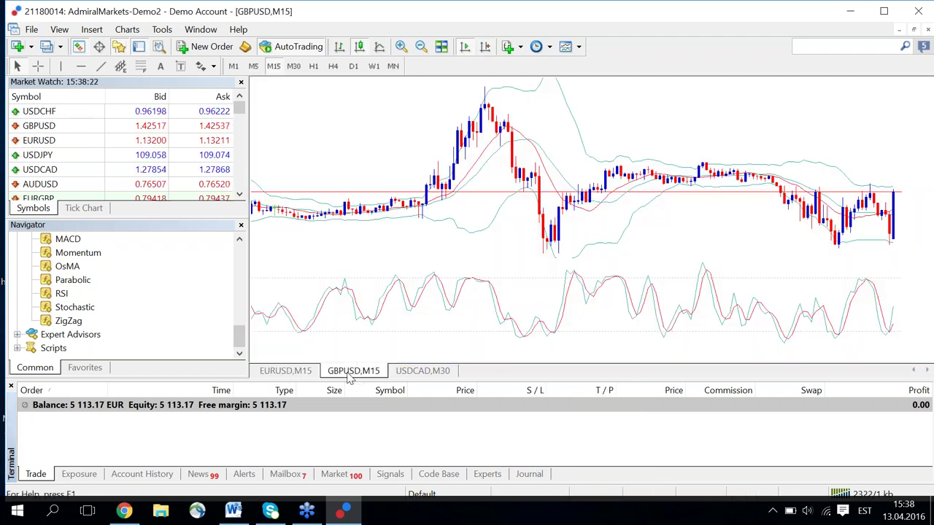
{"action": "left_click", "coordinate": [423, 372]}
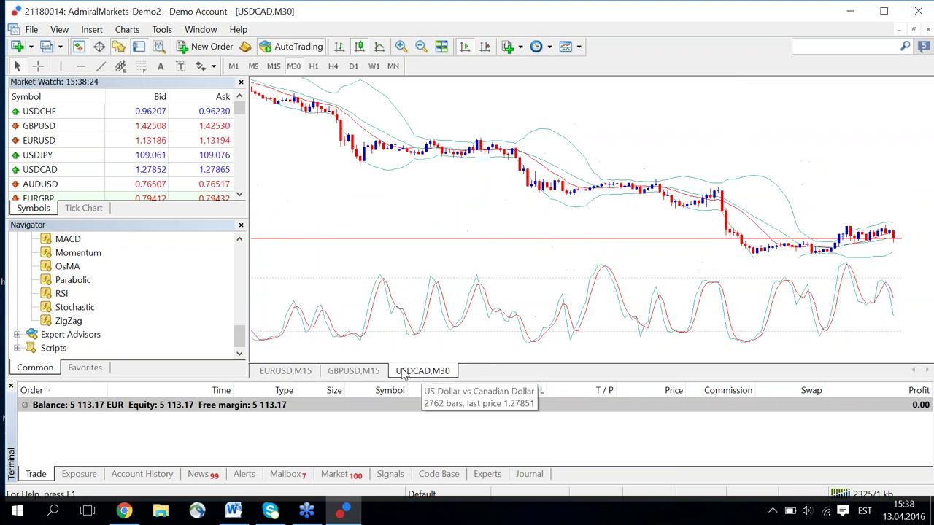
{"action": "left_click", "coordinate": [57, 131]}
{"action": "right_click", "coordinate": [56, 131]}
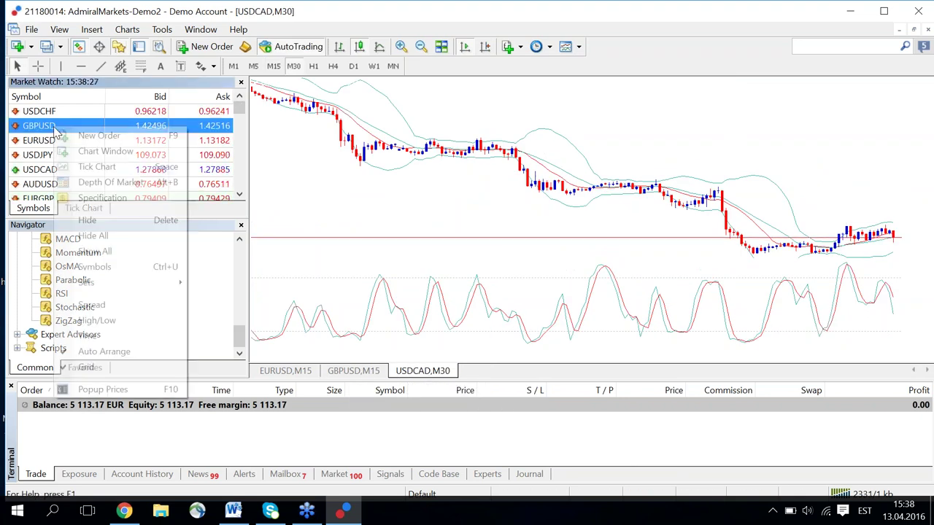
{"action": "left_click", "coordinate": [109, 153]}
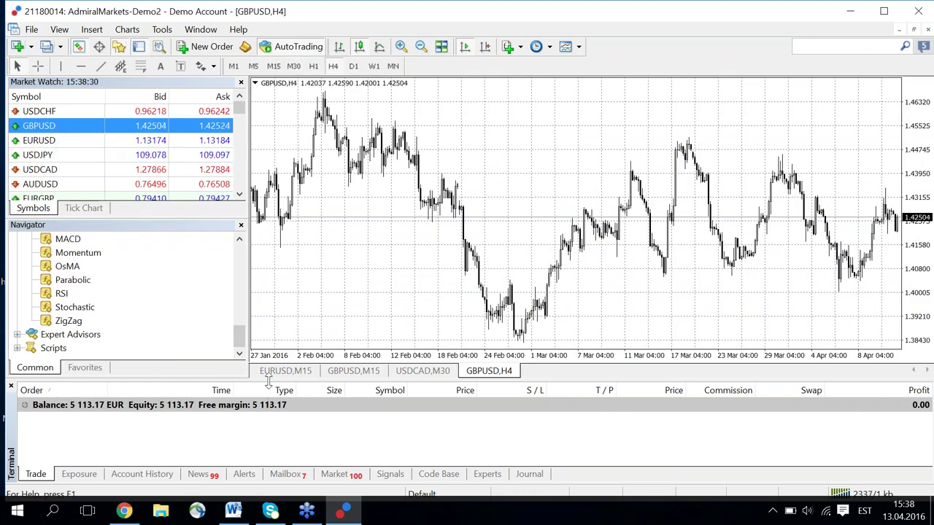
{"action": "left_click_drag", "start_coordinate": [267, 385], "coordinate": [268, 410]}
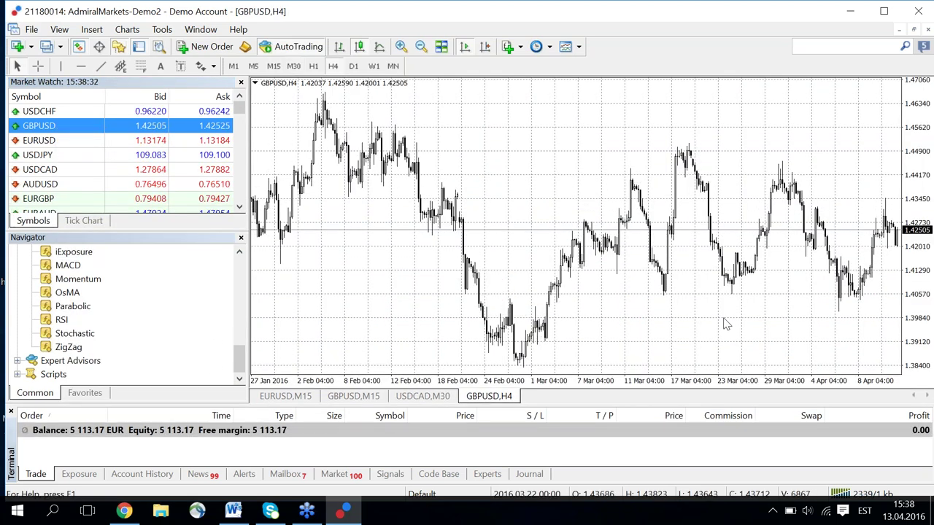
{"action": "left_click", "coordinate": [401, 48]}
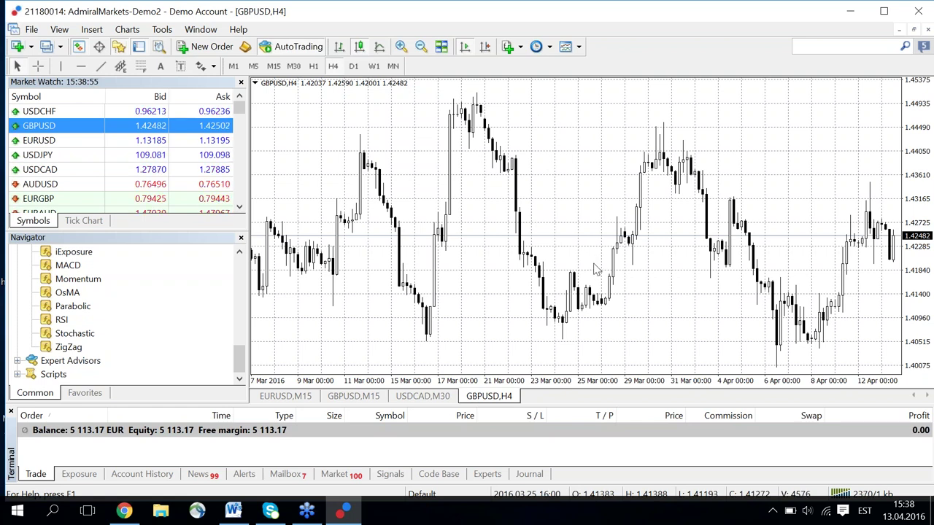
Turn off the GBPUSD H4 chart's grid lines, then zoom in and back out.
{"action": "right_click", "coordinate": [553, 187]}
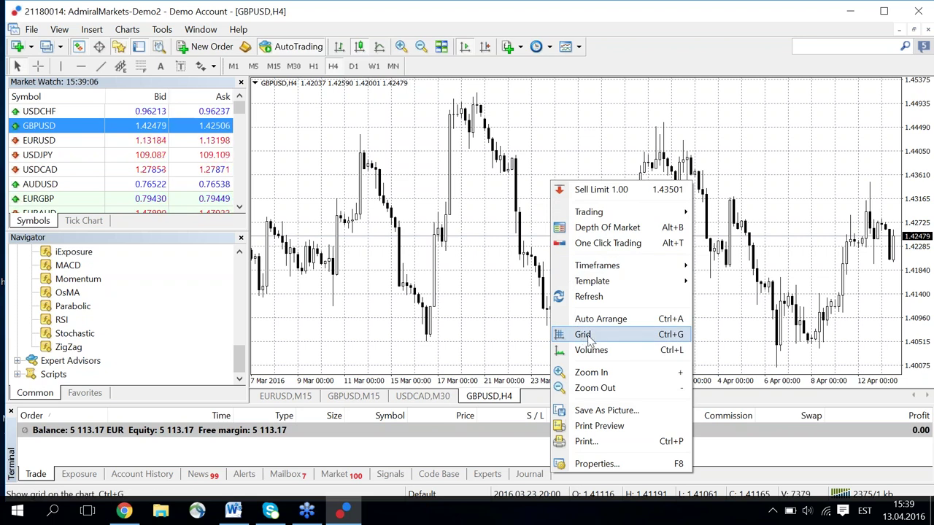
{"action": "right_click", "coordinate": [541, 132]}
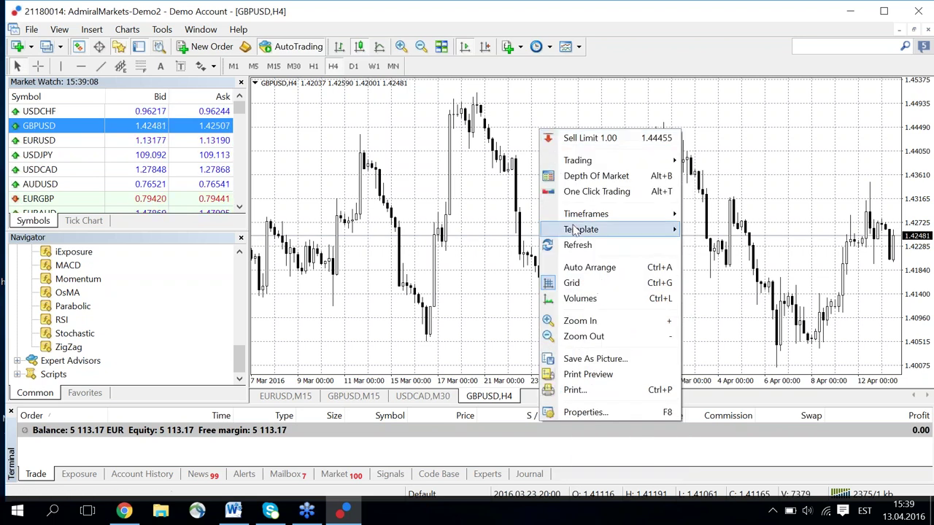
{"action": "right_click", "coordinate": [528, 144]}
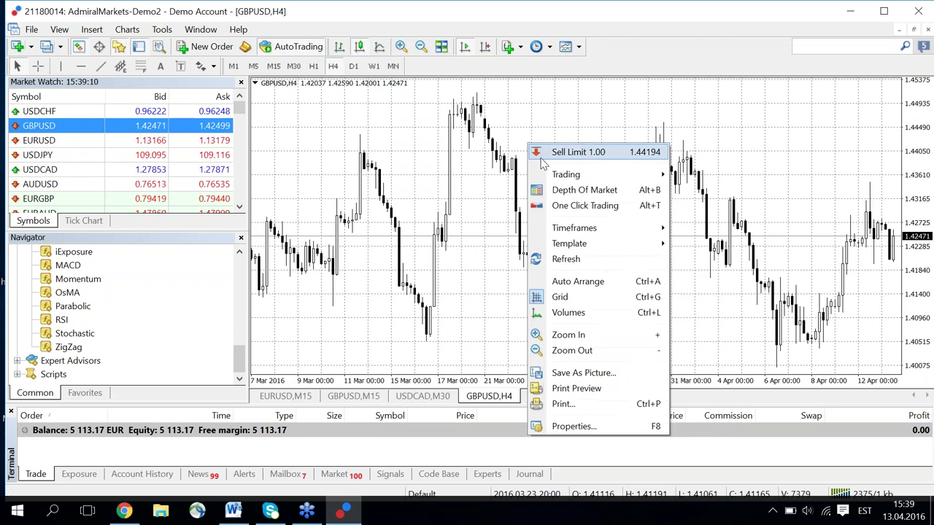
{"action": "left_click", "coordinate": [576, 298]}
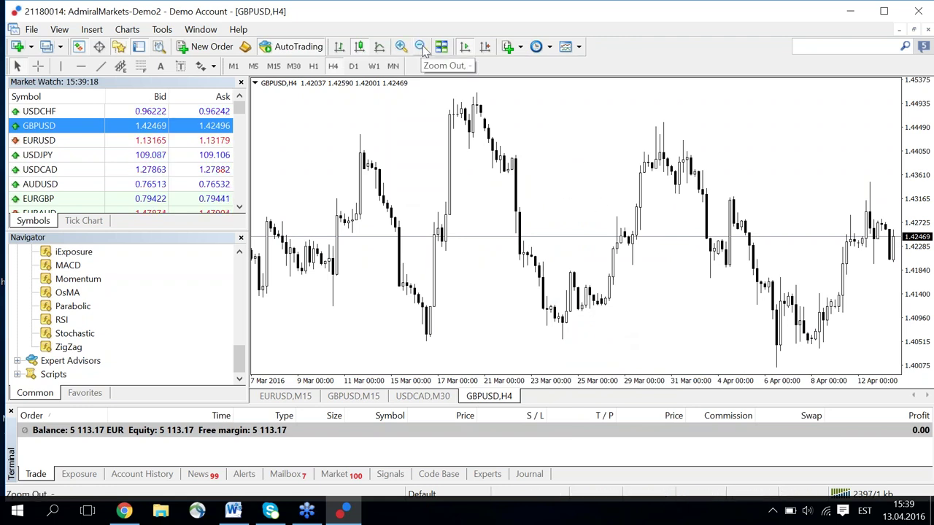
{"action": "left_click", "coordinate": [401, 46]}
{"action": "left_click", "coordinate": [420, 47]}
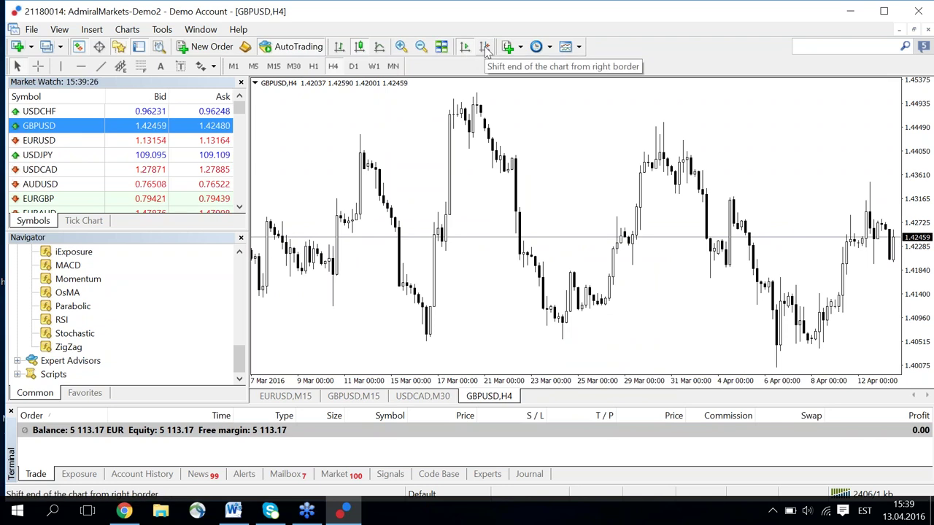
Enable Chart Shift and try the H1 and M30 timeframes on GBPUSD.
{"action": "left_click", "coordinate": [485, 47]}
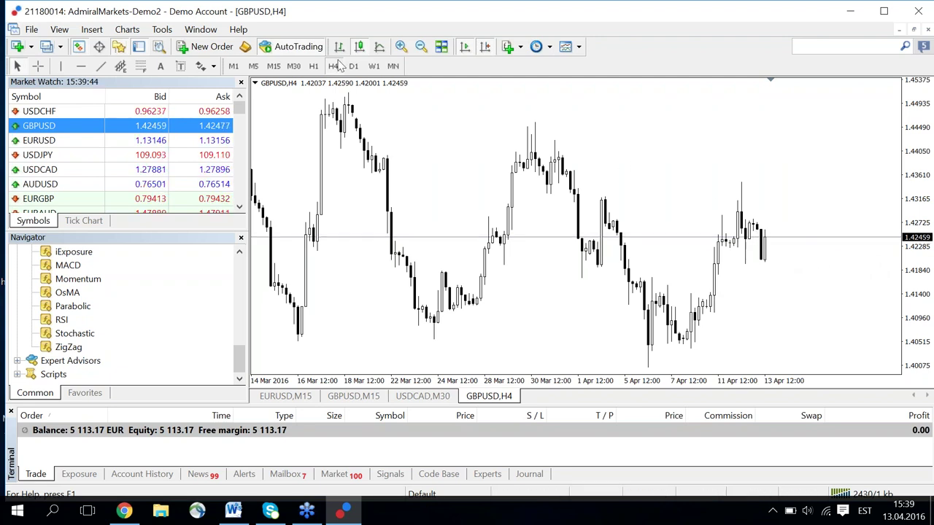
{"action": "left_click", "coordinate": [314, 66]}
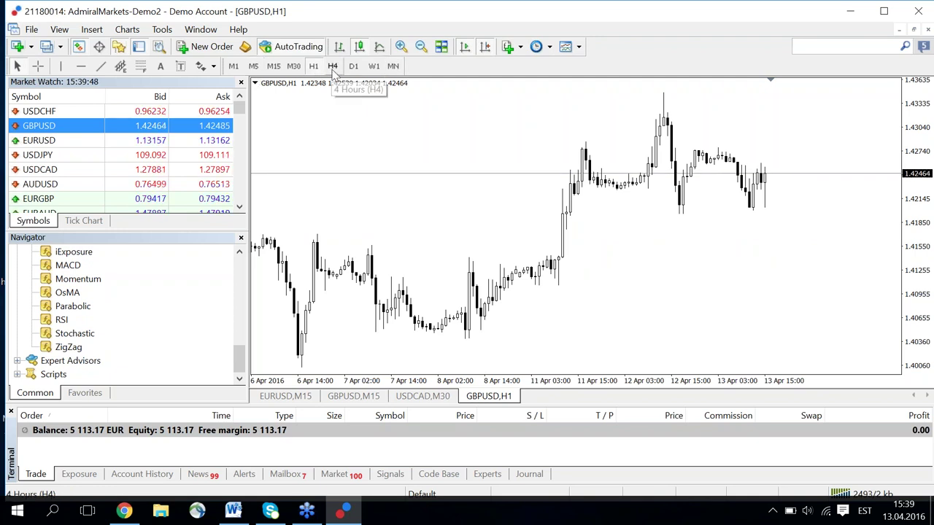
{"action": "left_click", "coordinate": [294, 66]}
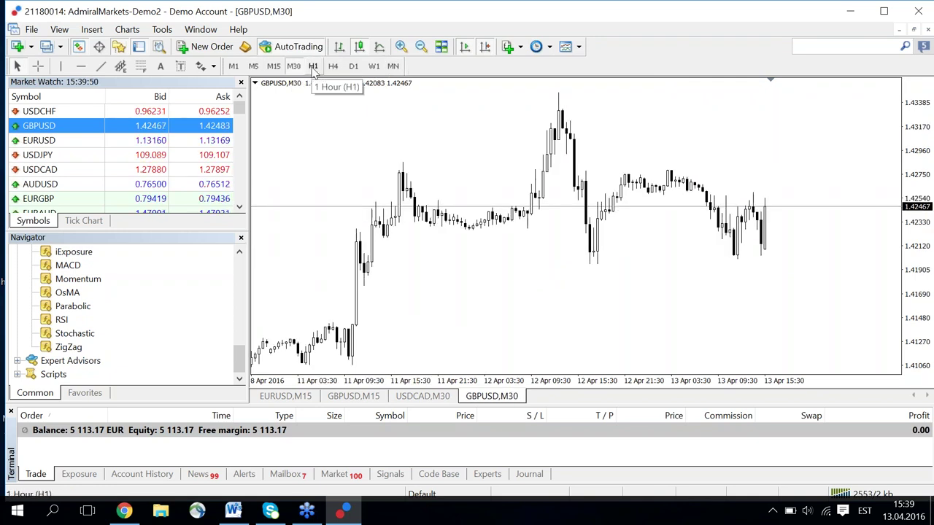
{"action": "left_click", "coordinate": [314, 66]}
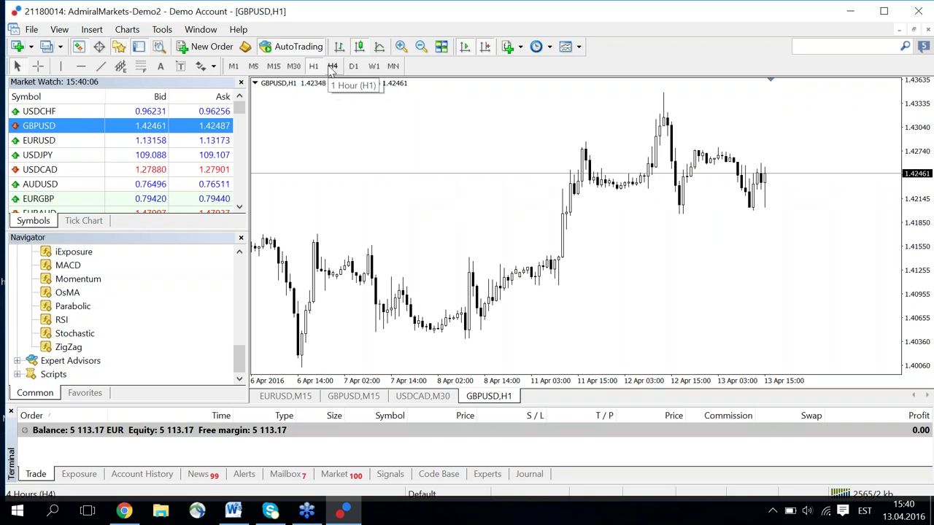
Compare the H4 and D1 timeframes, finishing on the weekly W1 chart.
{"action": "left_click", "coordinate": [333, 66]}
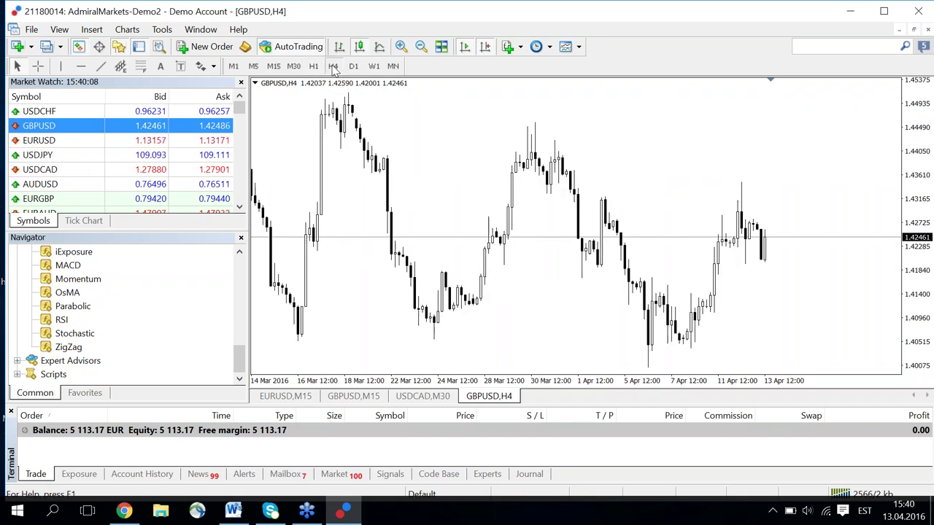
{"action": "left_click", "coordinate": [354, 67]}
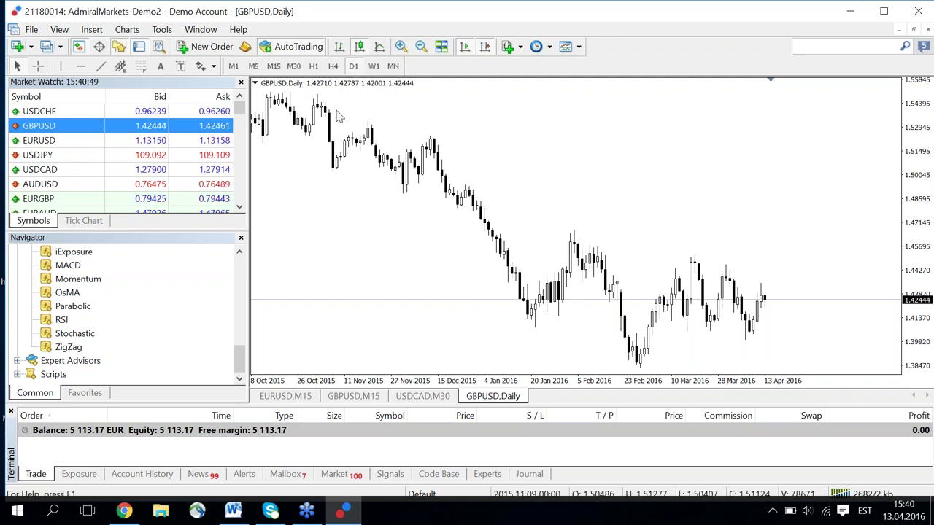
{"action": "left_click", "coordinate": [334, 67]}
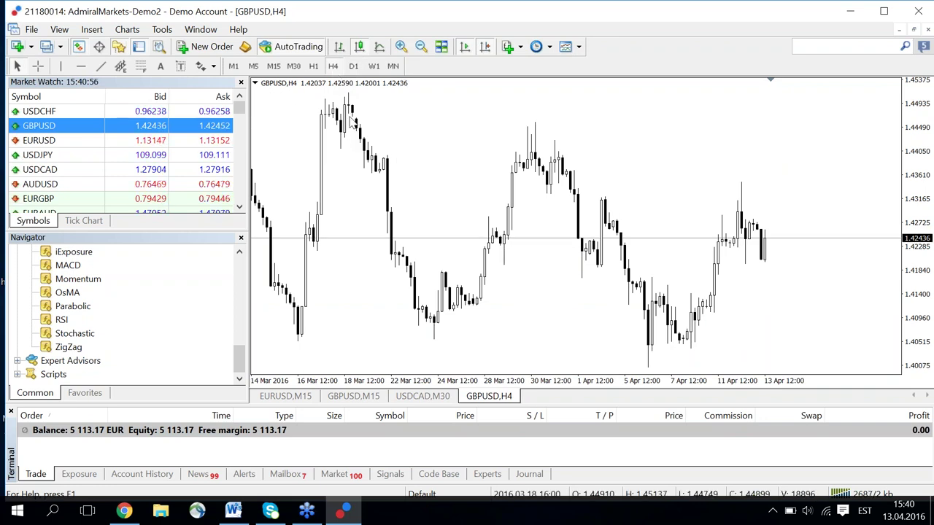
{"action": "left_click", "coordinate": [354, 67]}
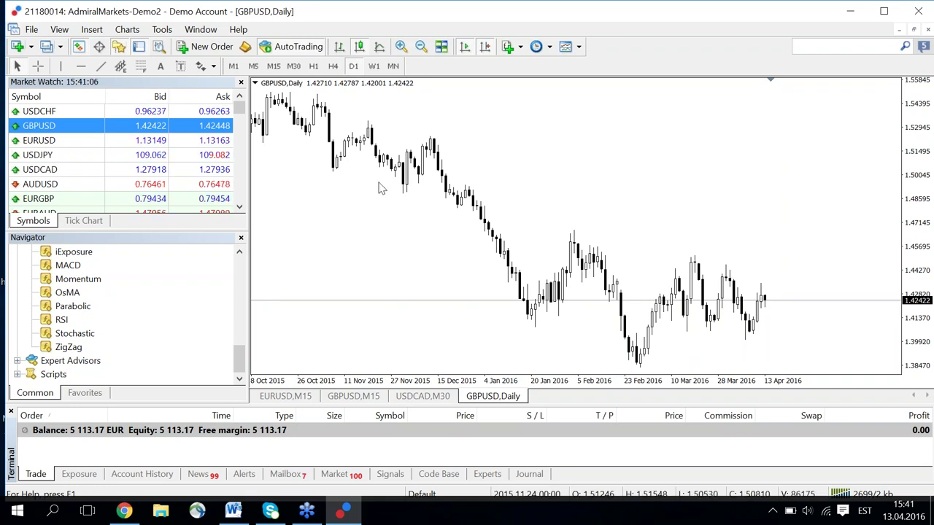
{"action": "left_click", "coordinate": [374, 66]}
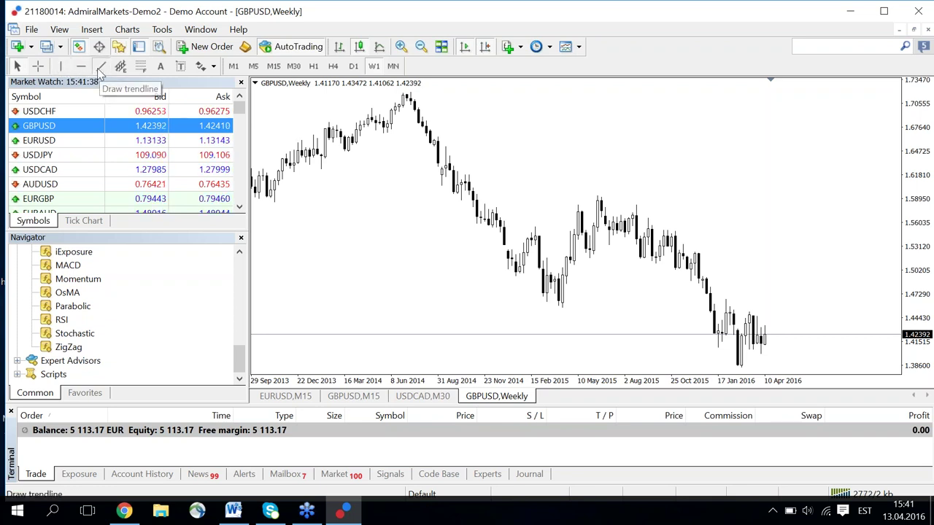
Draw a two-line trend channel along the lows and highs of the 2013–2014 rise.
{"action": "left_click_drag", "start_coordinate": [265, 203], "coordinate": [311, 182]}
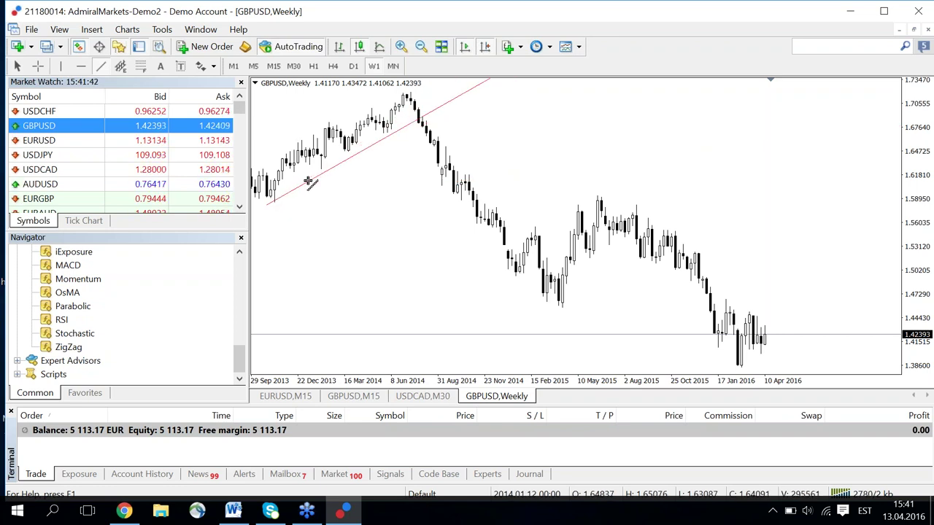
{"action": "left_click", "coordinate": [101, 66]}
{"action": "mouse_move", "coordinate": [260, 167]}
{"action": "left_mouse_down"}
{"action": "mouse_move", "coordinate": [281, 166]}
{"action": "mouse_move", "coordinate": [306, 139]}
{"action": "left_mouse_up"}
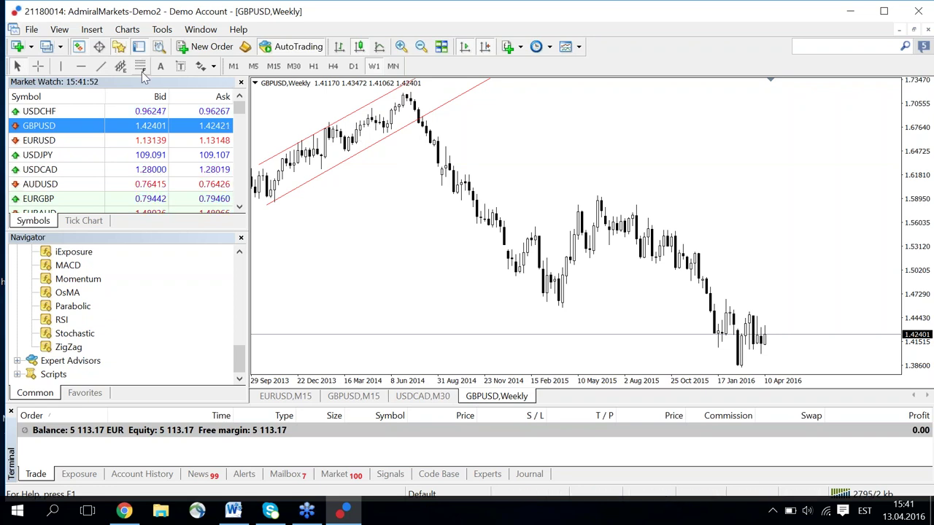
Draw parallel trendlines below and above the 2014–2015 decline.
{"action": "left_click", "coordinate": [101, 66]}
{"action": "left_click_drag", "start_coordinate": [411, 138], "coordinate": [478, 225]}
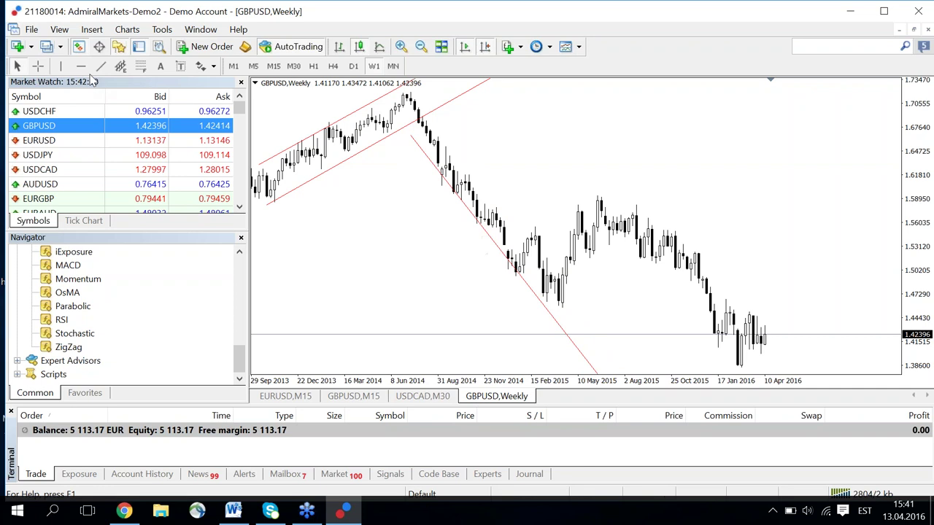
{"action": "left_click", "coordinate": [101, 65]}
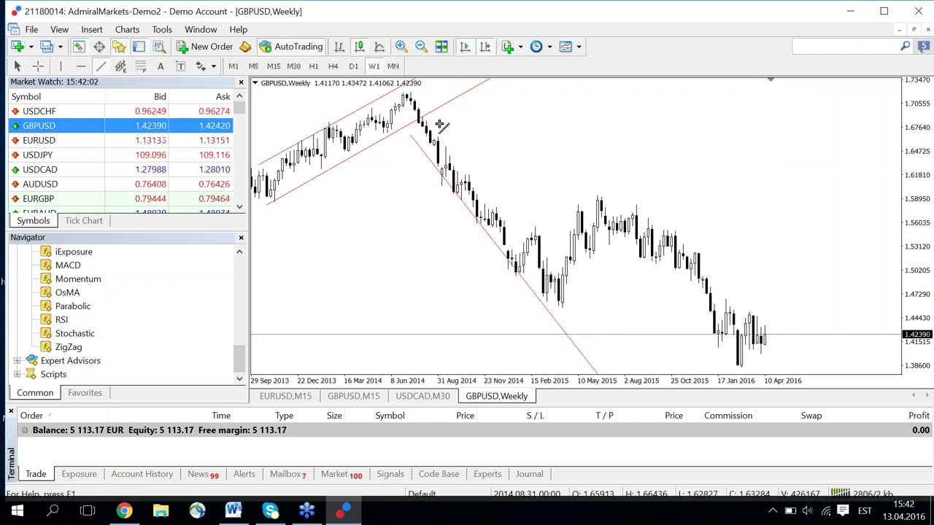
{"action": "left_click_drag", "start_coordinate": [432, 119], "coordinate": [464, 158]}
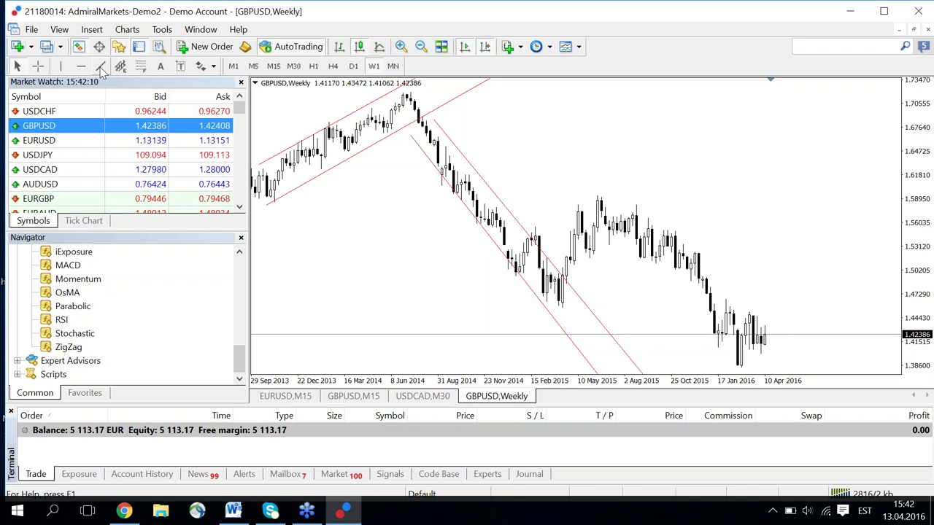
Draw the 2015–2016 decline channel and flatten its upper line to fit the highs.
{"action": "left_click_drag", "start_coordinate": [607, 242], "coordinate": [637, 267]}
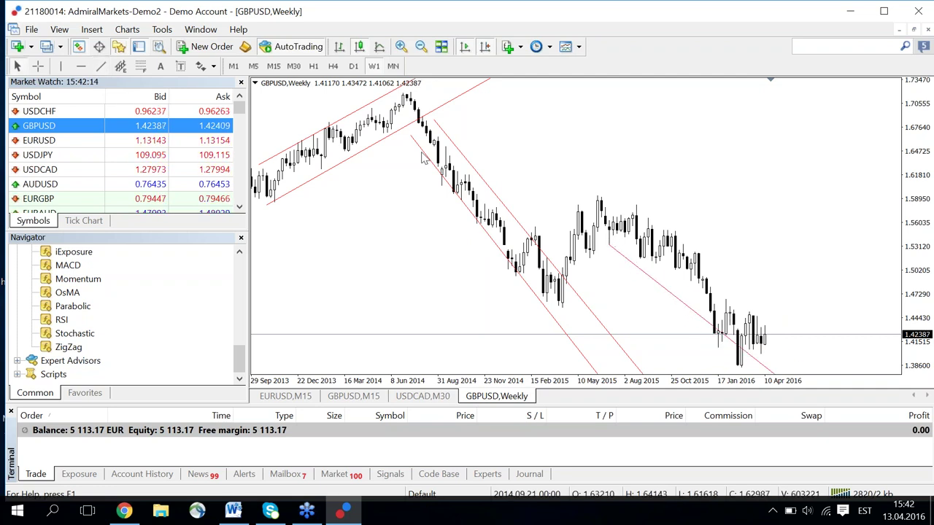
{"action": "left_click_drag", "start_coordinate": [625, 197], "coordinate": [653, 223]}
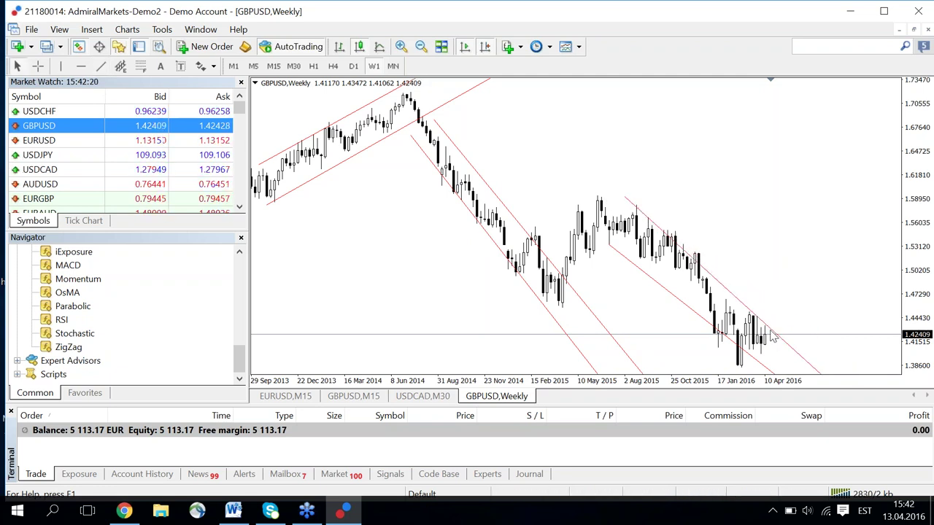
{"action": "double_click", "coordinate": [650, 224]}
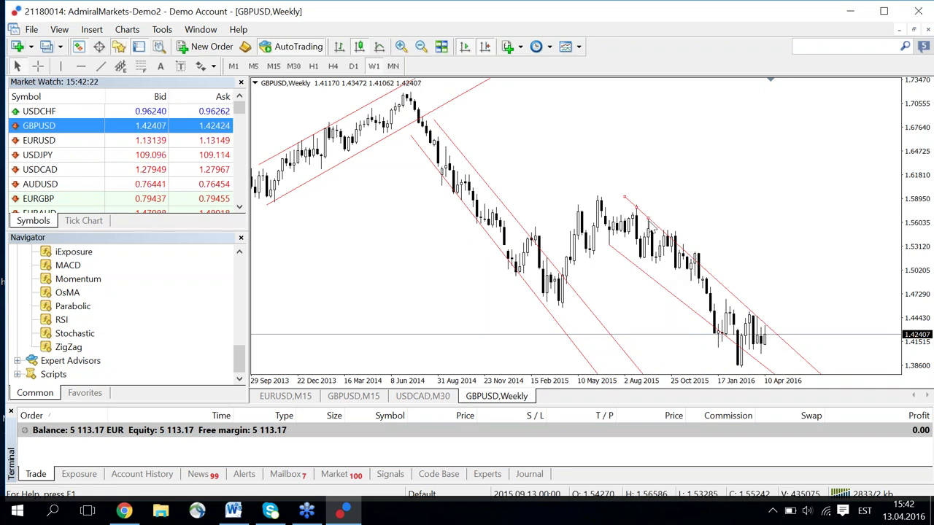
{"action": "left_click_drag", "start_coordinate": [651, 224], "coordinate": [656, 228]}
{"action": "double_click", "coordinate": [680, 217]}
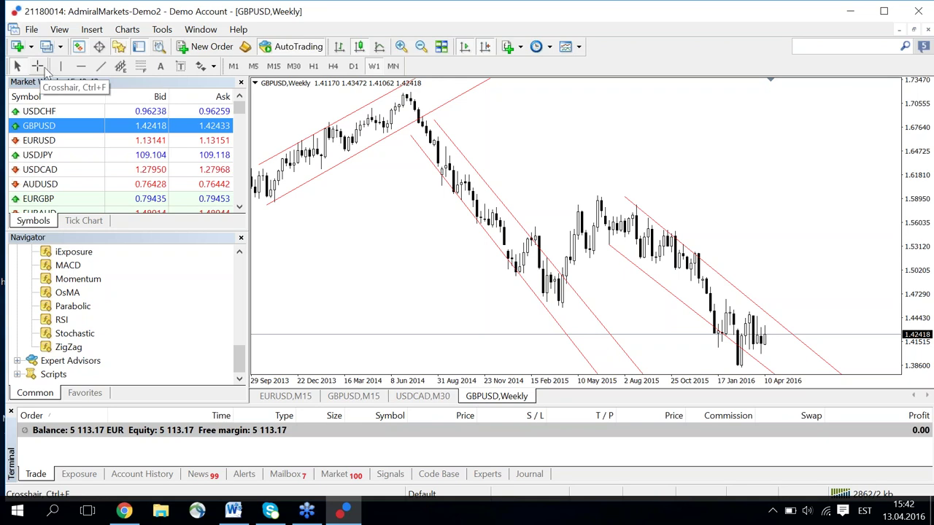
{"action": "left_click", "coordinate": [401, 46]}
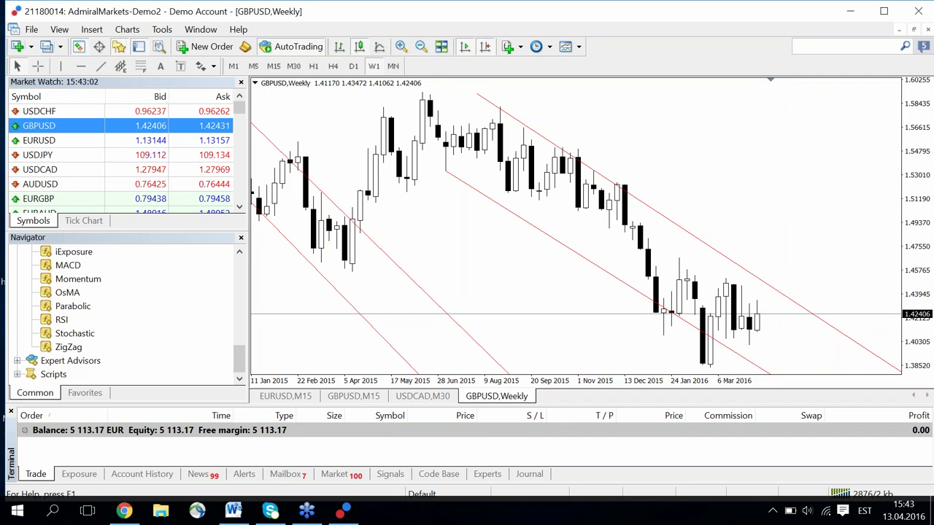
{"action": "left_click_drag", "start_coordinate": [122, 125], "coordinate": [95, 111]}
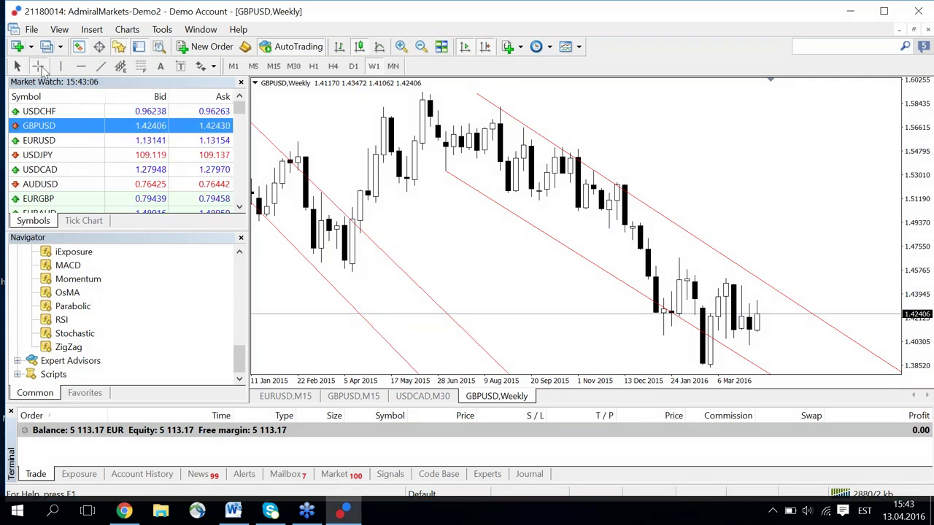
{"action": "left_click", "coordinate": [38, 67]}
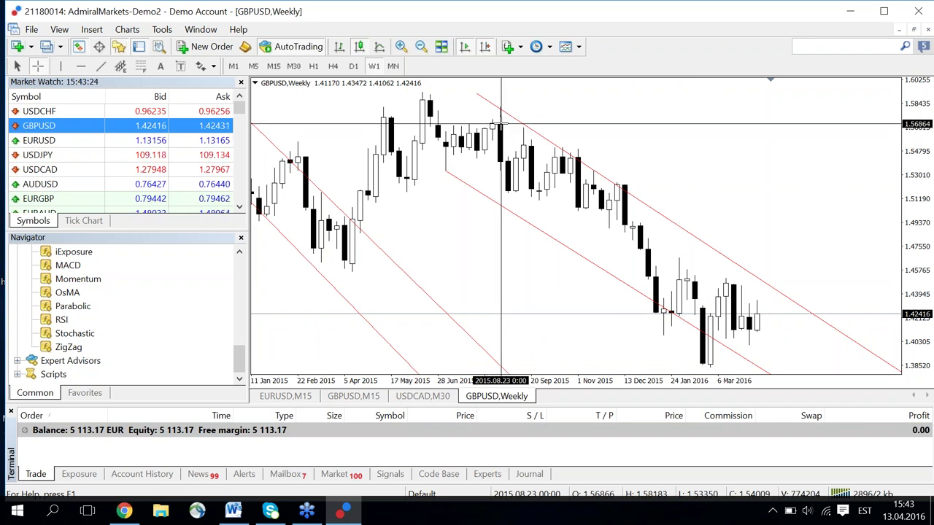
{"action": "left_click_drag", "start_coordinate": [501, 126], "coordinate": [703, 366]}
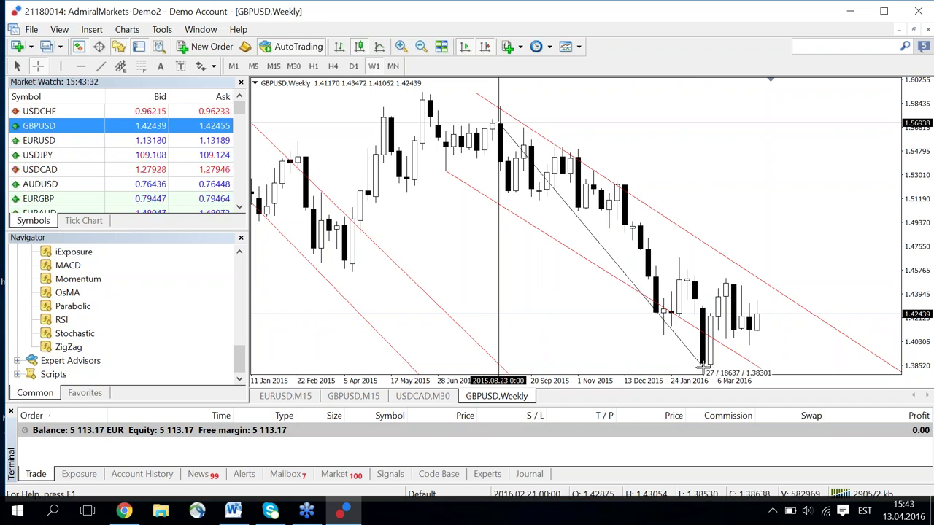
{"action": "left_click_drag", "start_coordinate": [703, 366], "coordinate": [703, 359]}
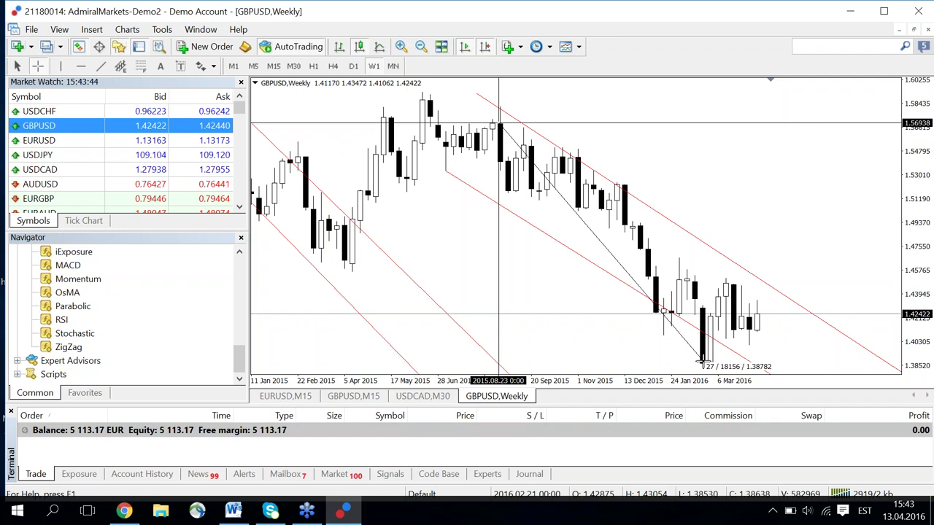
{"action": "left_click_drag", "start_coordinate": [703, 359], "coordinate": [703, 359]}
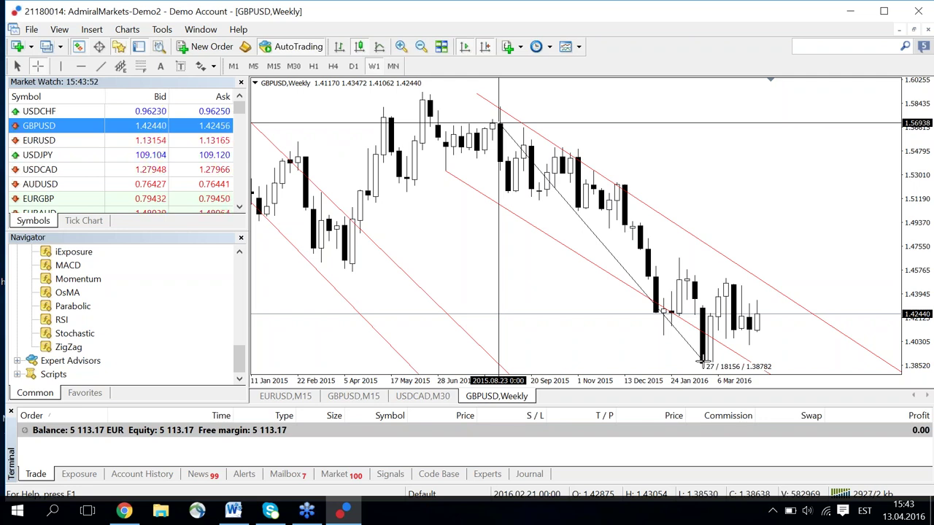
{"action": "left_click_drag", "start_coordinate": [703, 359], "coordinate": [703, 359]}
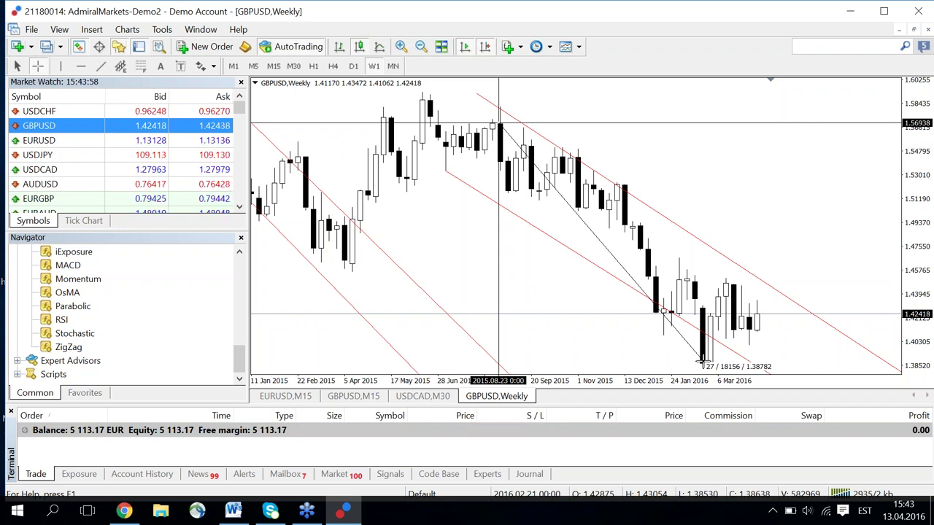
{"action": "left_click_drag", "start_coordinate": [703, 359], "coordinate": [703, 359]}
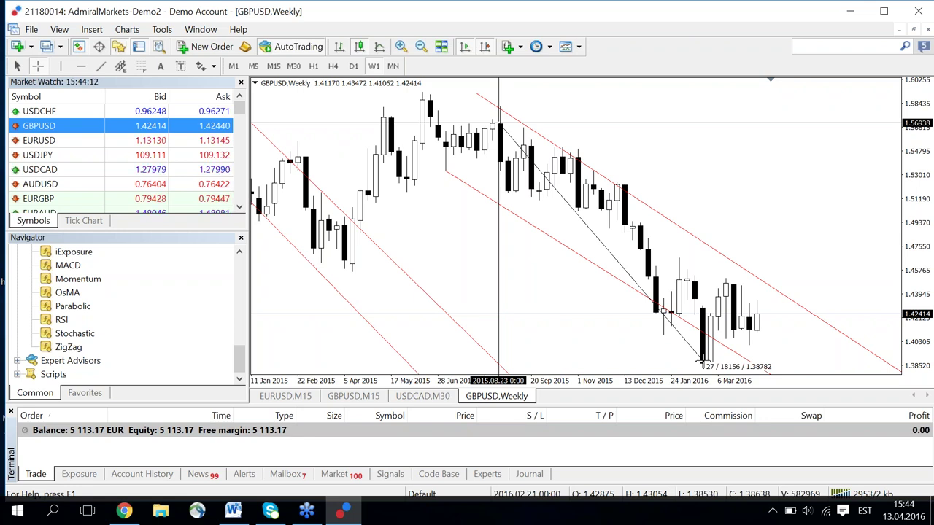
{"action": "left_click_drag", "start_coordinate": [702, 359], "coordinate": [345, 299]}
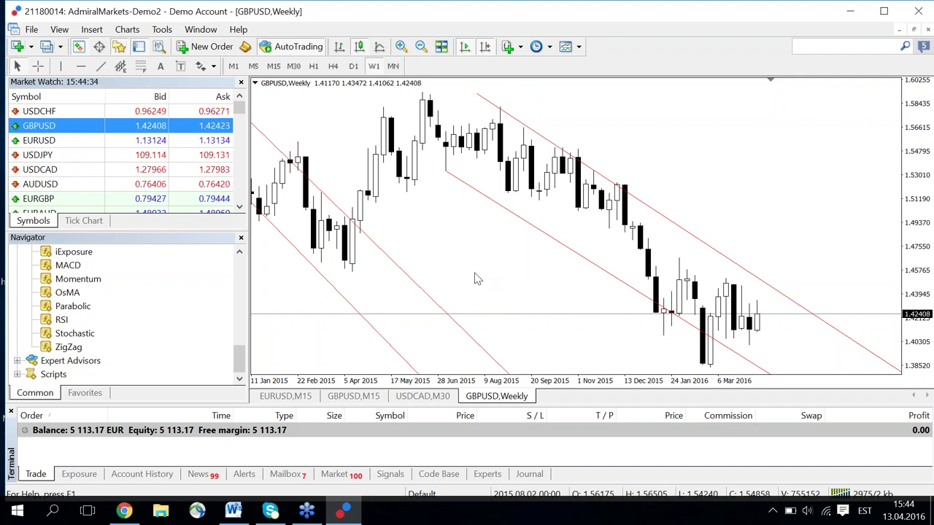
Select the middle red trendline and delete it and the remaining three channel lines.
{"action": "double_click", "coordinate": [502, 210]}
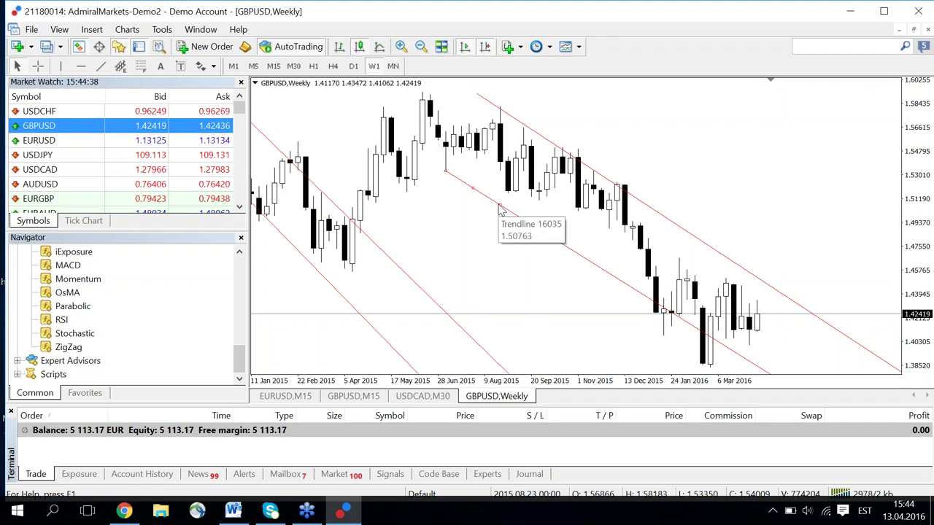
{"action": "key", "text": "Delete"}
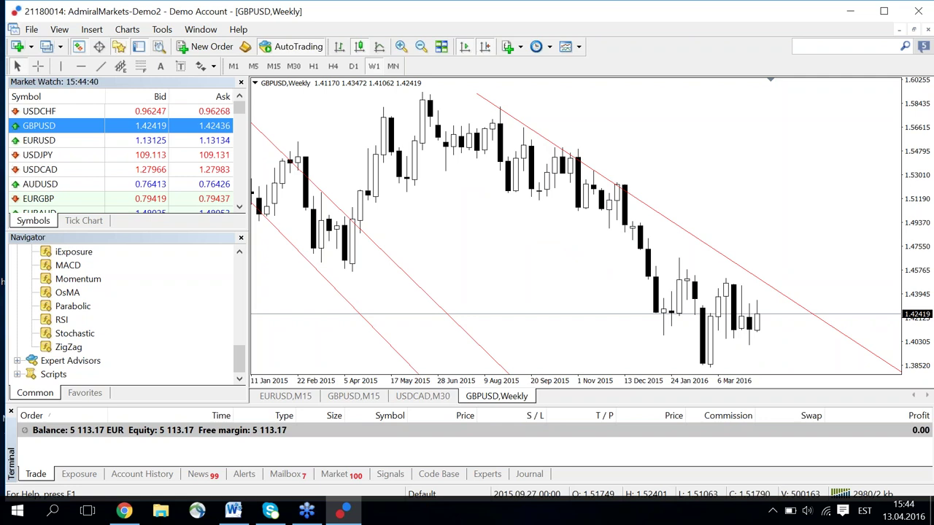
{"action": "key", "text": "Delete"}
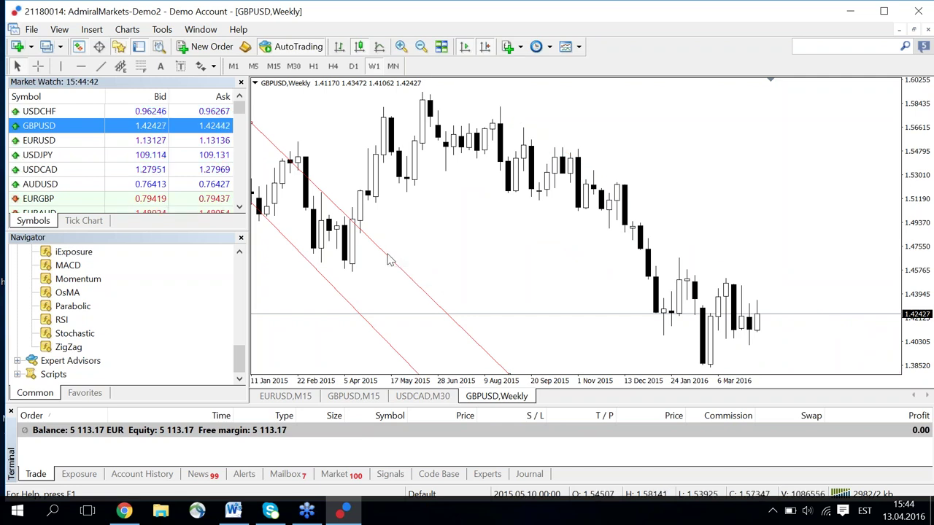
{"action": "key", "text": "Delete"}
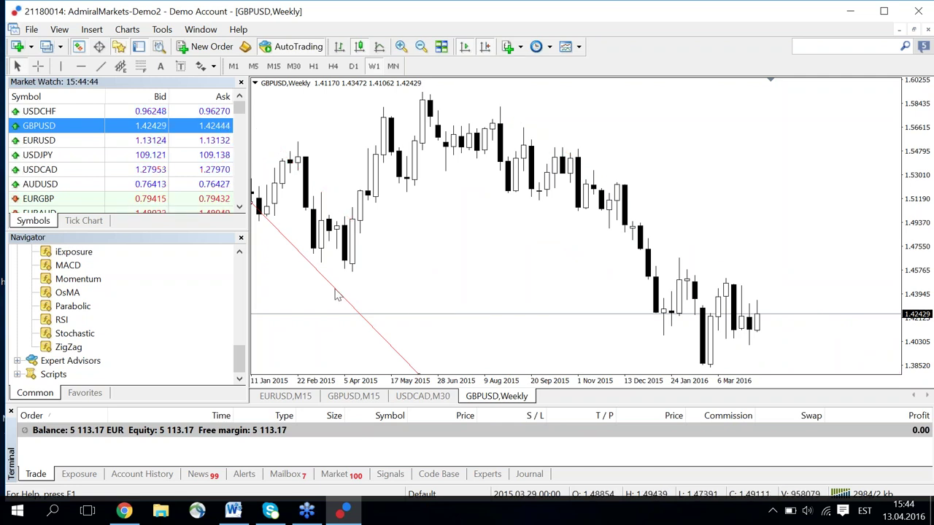
{"action": "key", "text": "Delete"}
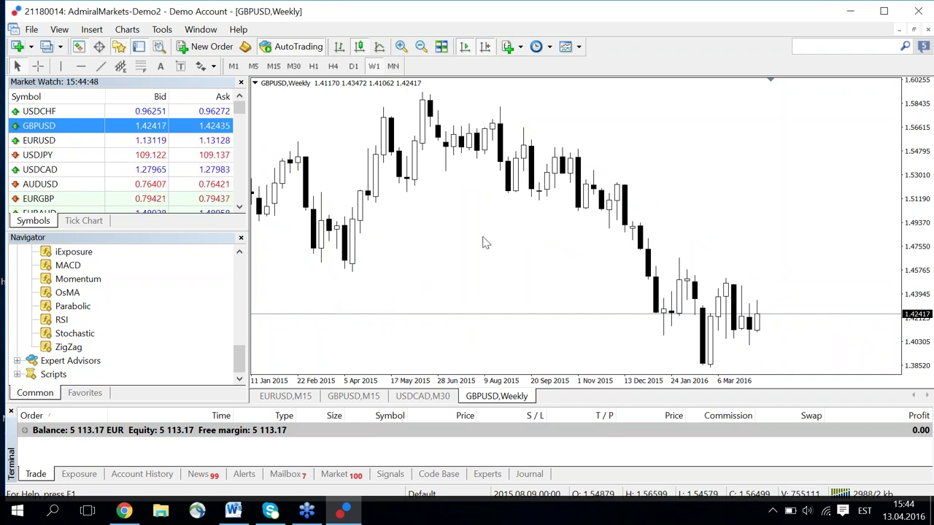
In chart Properties Colors, set Background to Gold and Bar Down and Bear candle to Red.
{"action": "right_click", "coordinate": [465, 189]}
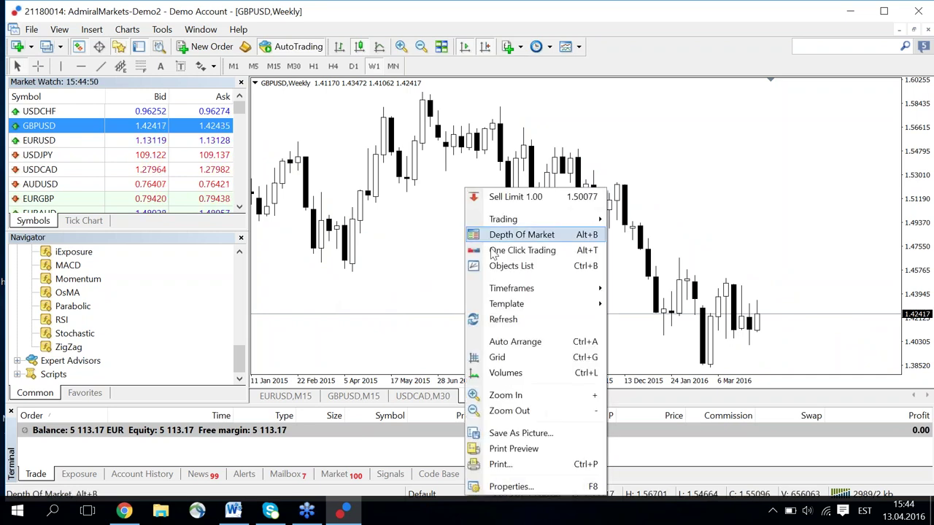
{"action": "left_click", "coordinate": [509, 488]}
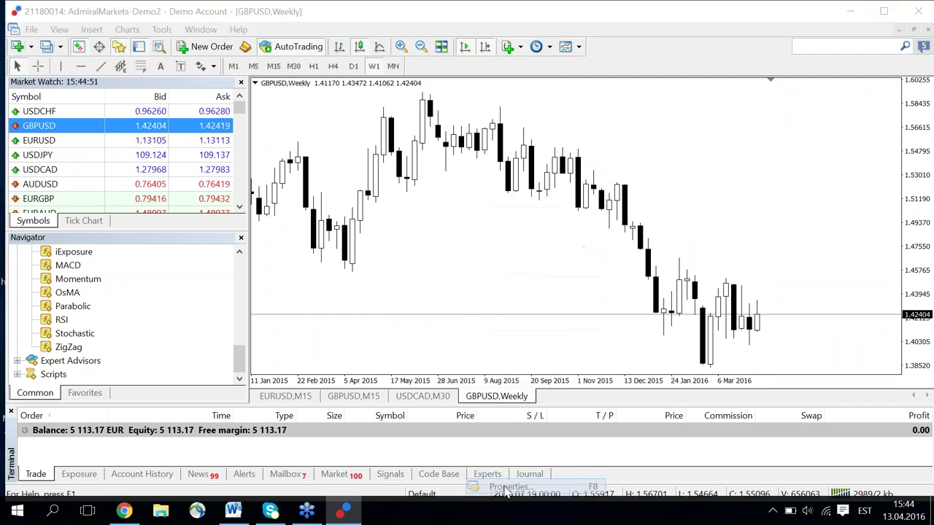
{"action": "left_click_drag", "start_coordinate": [470, 130], "coordinate": [319, 129]}
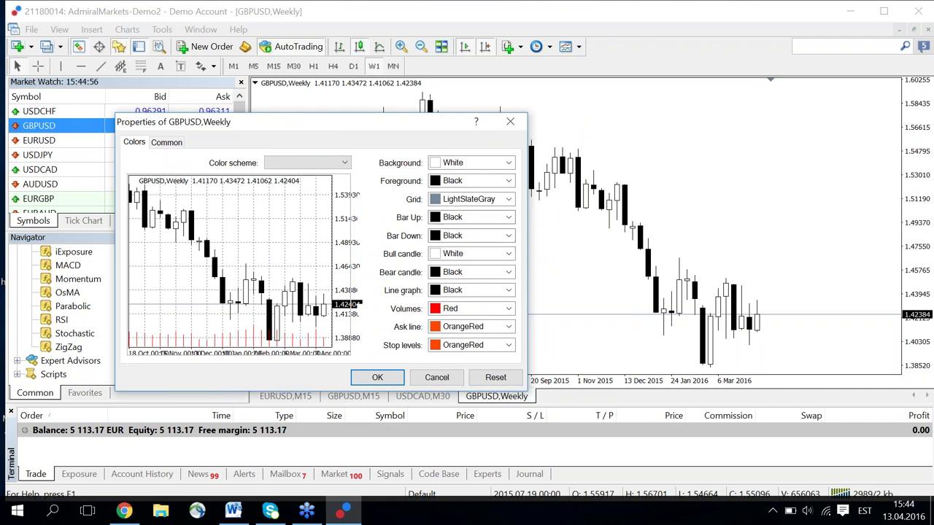
{"action": "left_click", "coordinate": [509, 164]}
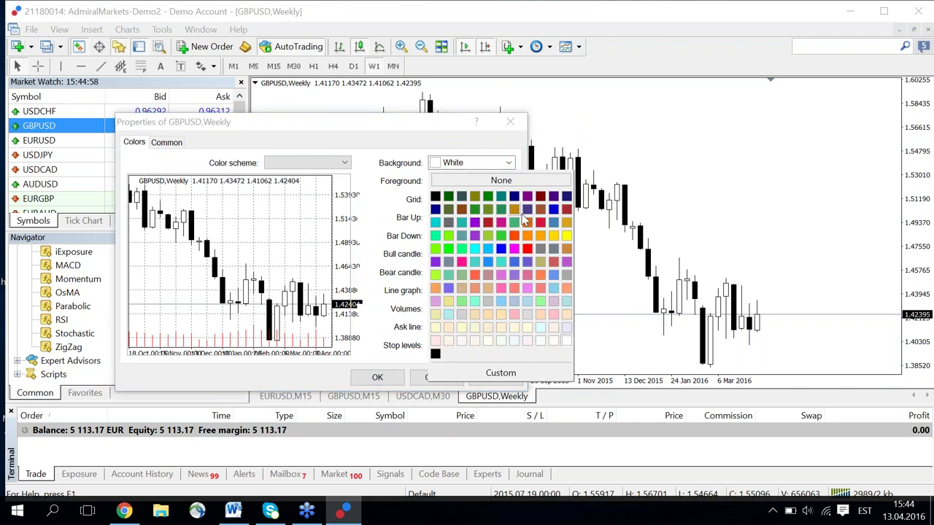
{"action": "left_click", "coordinate": [553, 238]}
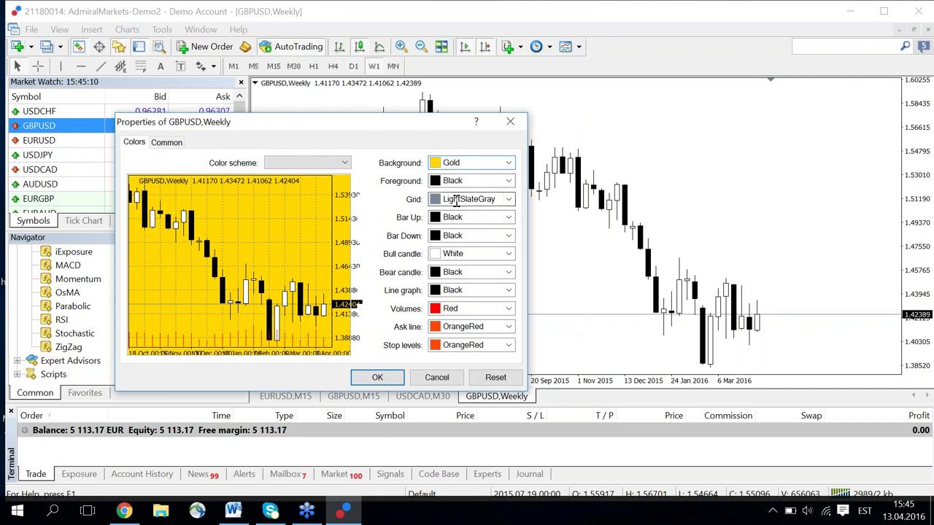
{"action": "left_click", "coordinate": [509, 236]}
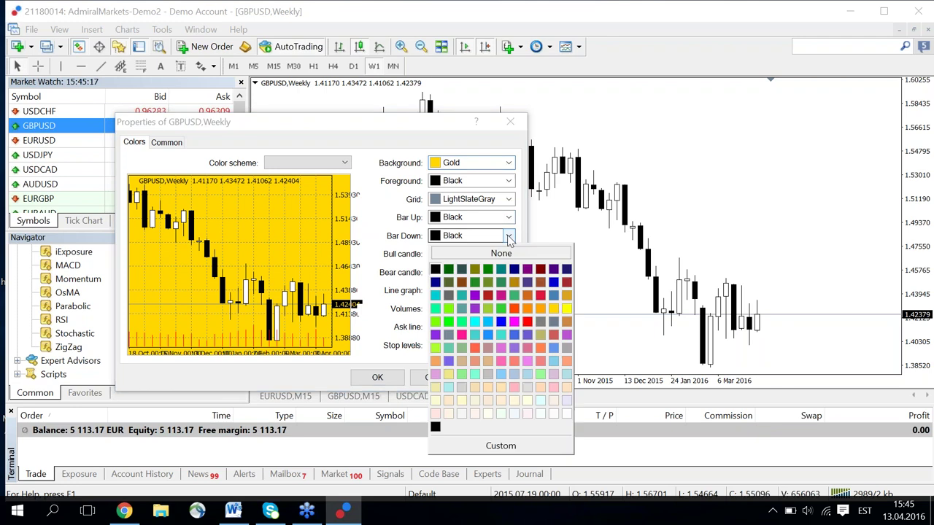
{"action": "left_click", "coordinate": [528, 322]}
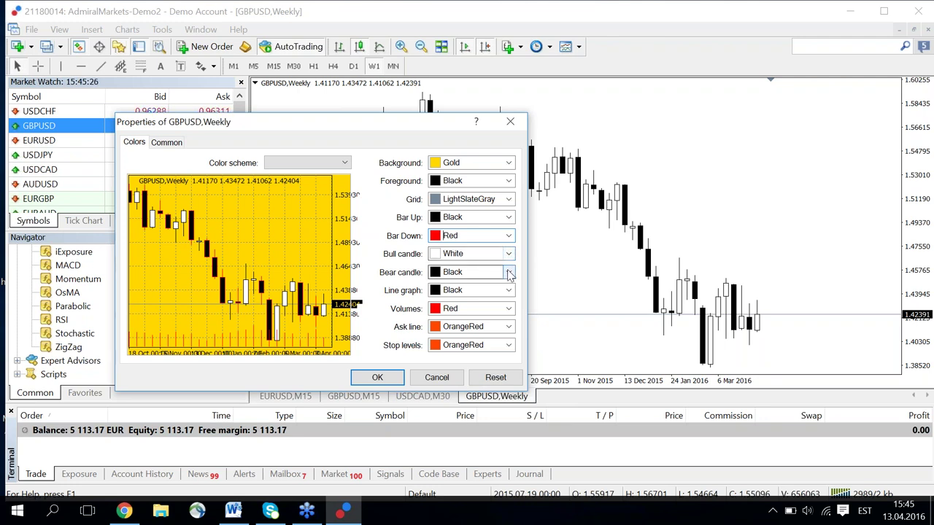
{"action": "left_click", "coordinate": [508, 273]}
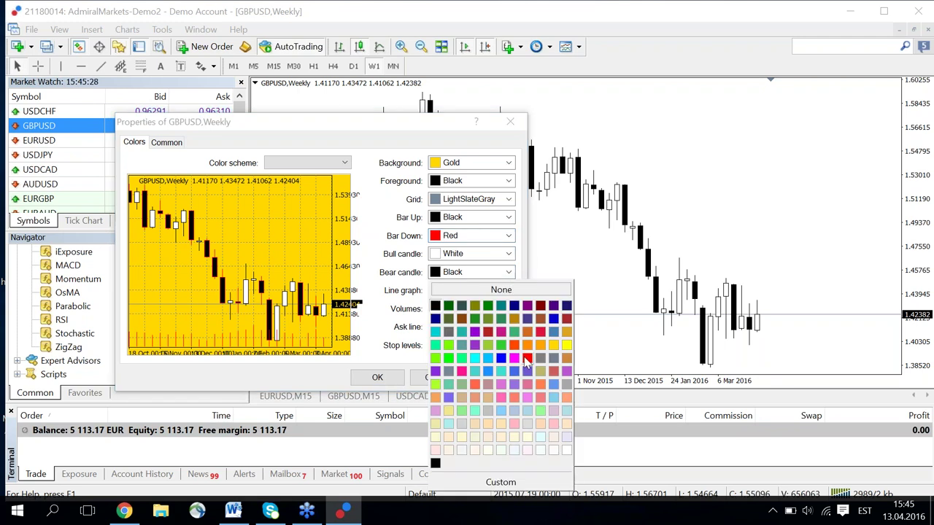
{"action": "left_click", "coordinate": [527, 359]}
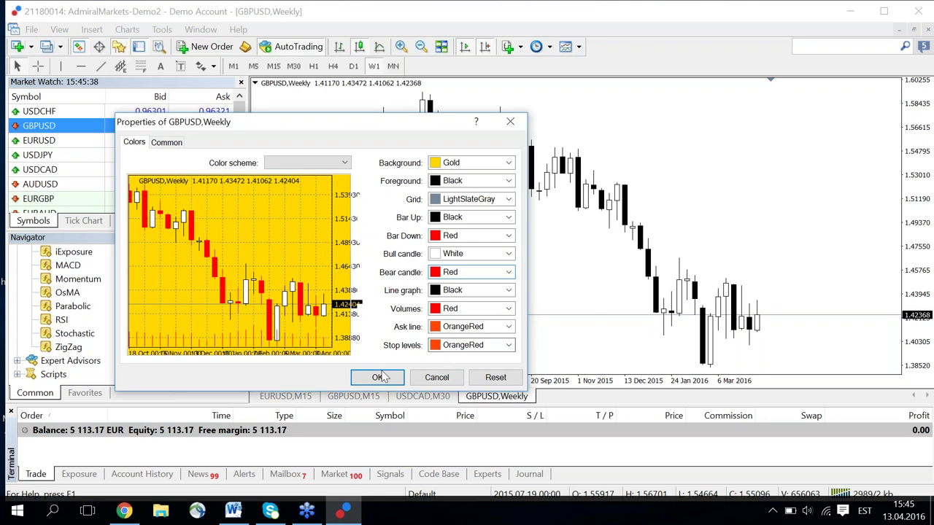
{"action": "left_click", "coordinate": [378, 378]}
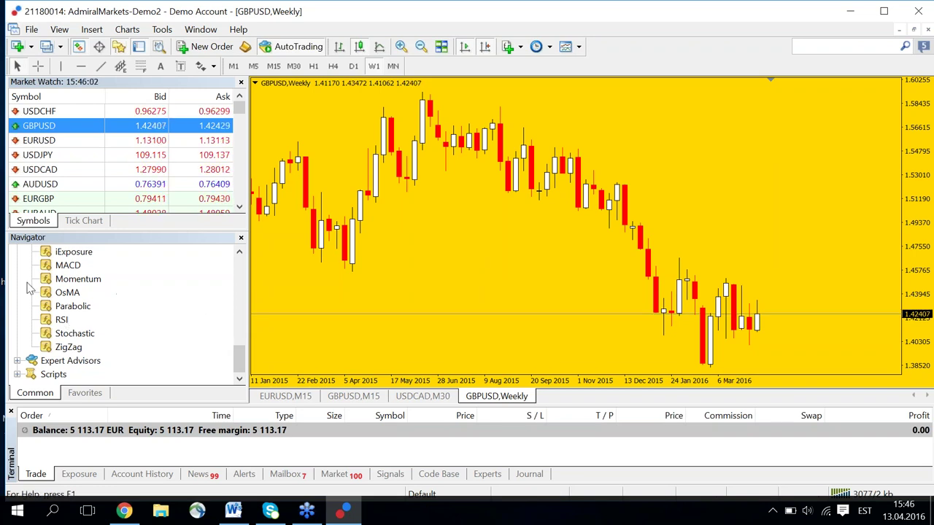
Attach the Stochastic Oscillator (5,3,3) to the GBPUSD weekly chart with default settings.
{"action": "left_click", "coordinate": [62, 324]}
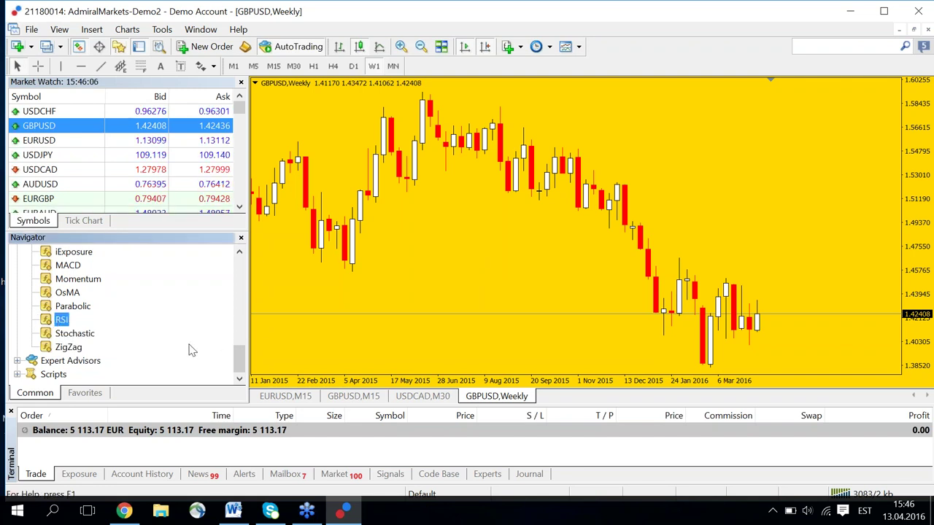
{"action": "left_click", "coordinate": [82, 336]}
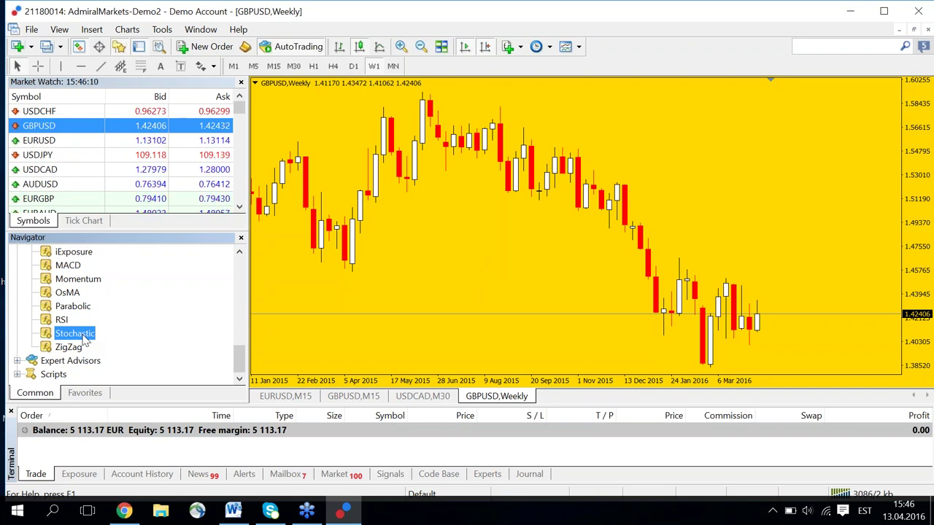
{"action": "left_click_drag", "start_coordinate": [119, 333], "coordinate": [358, 304]}
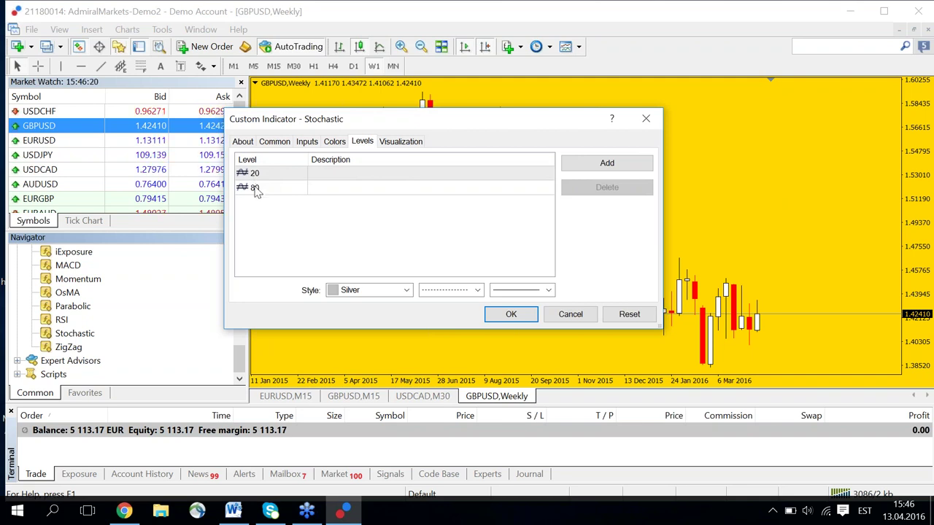
{"action": "left_click", "coordinate": [510, 314]}
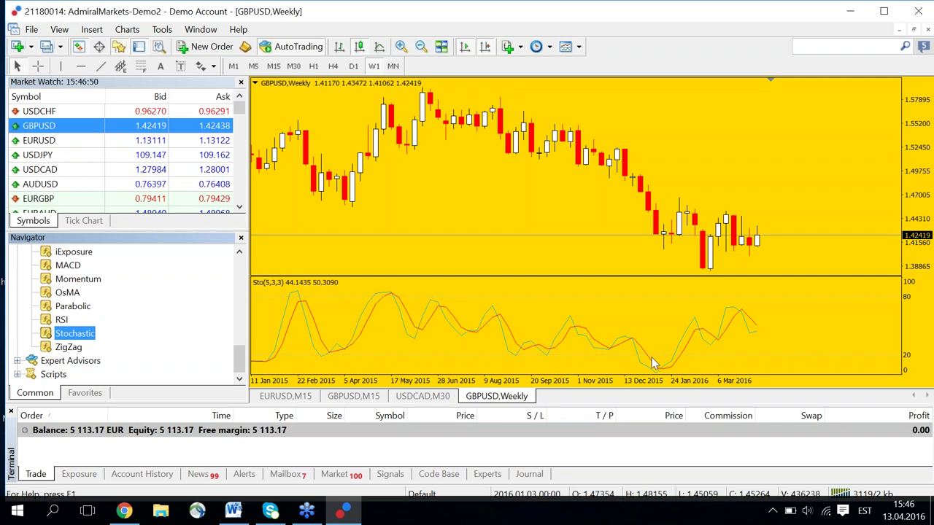
{"action": "mouse_move", "coordinate": [669, 361]}
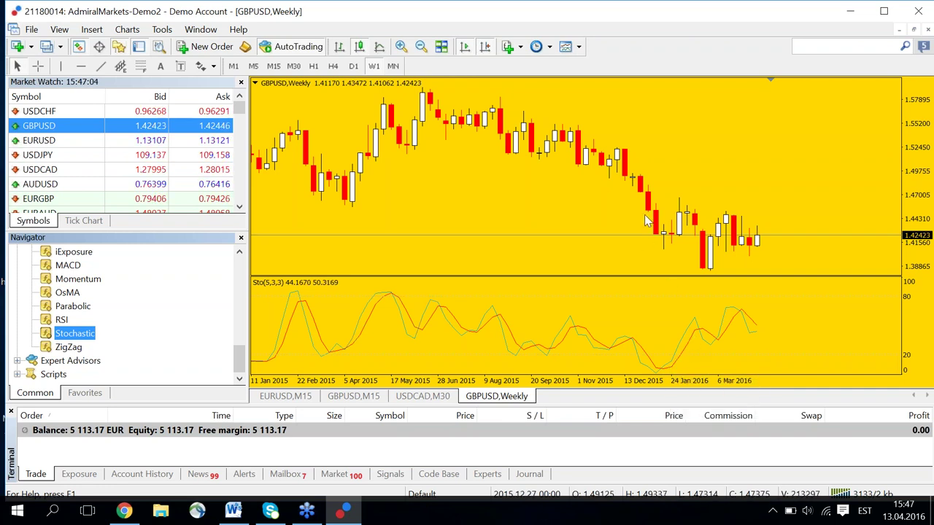
Measure a recent price swing and the Stochastic peak with the crosshair tool.
{"action": "left_click", "coordinate": [38, 66]}
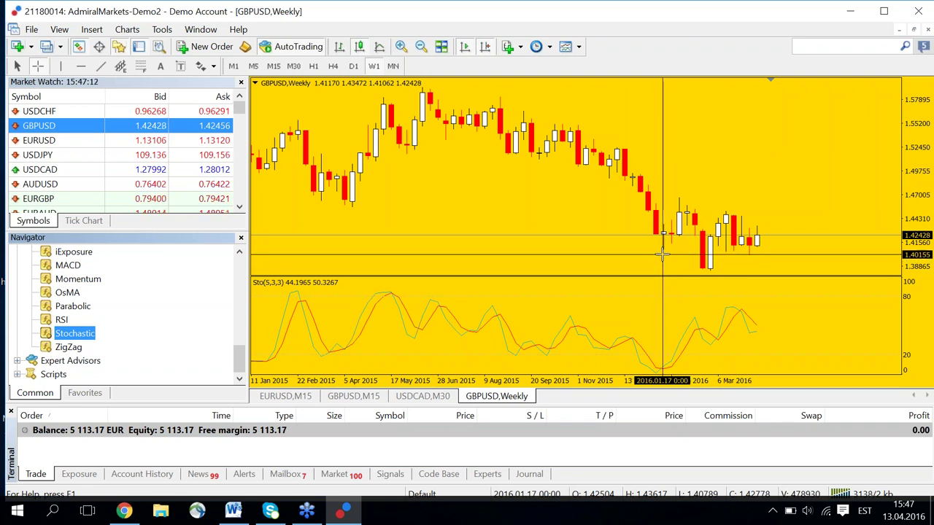
{"action": "left_click_drag", "start_coordinate": [664, 250], "coordinate": [681, 255]}
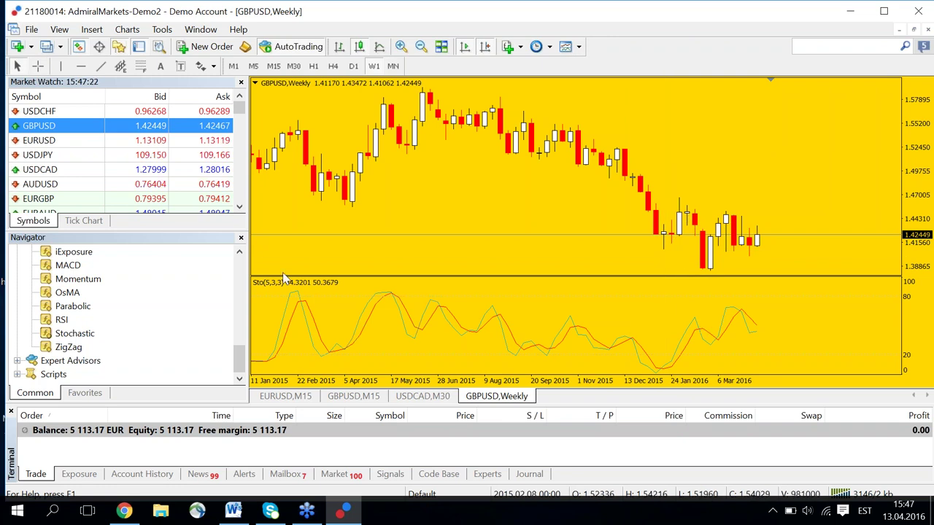
{"action": "left_click", "coordinate": [38, 66]}
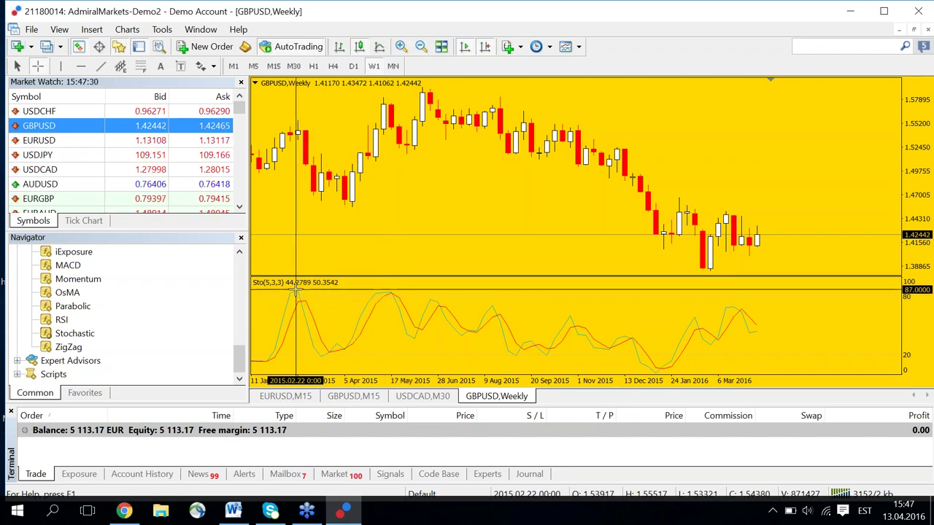
{"action": "mouse_move", "coordinate": [387, 294]}
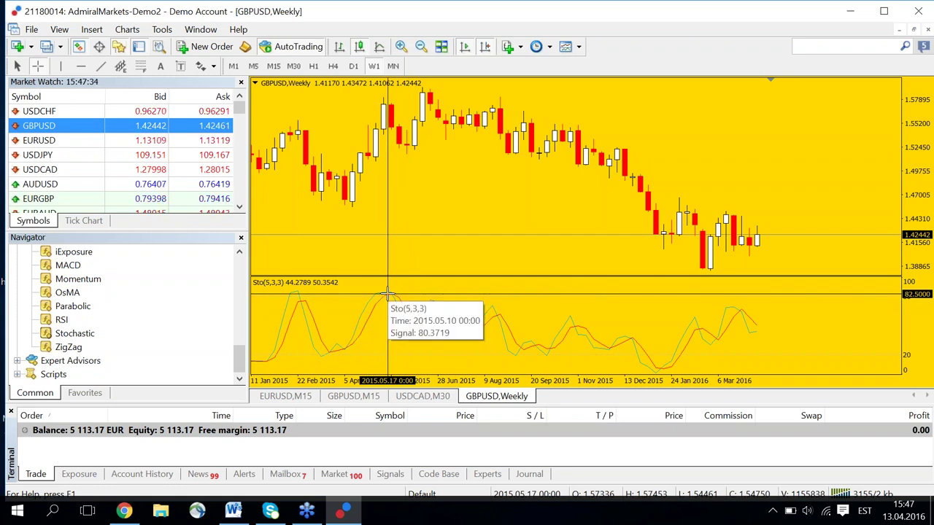
{"action": "left_click_drag", "start_coordinate": [388, 294], "coordinate": [415, 322]}
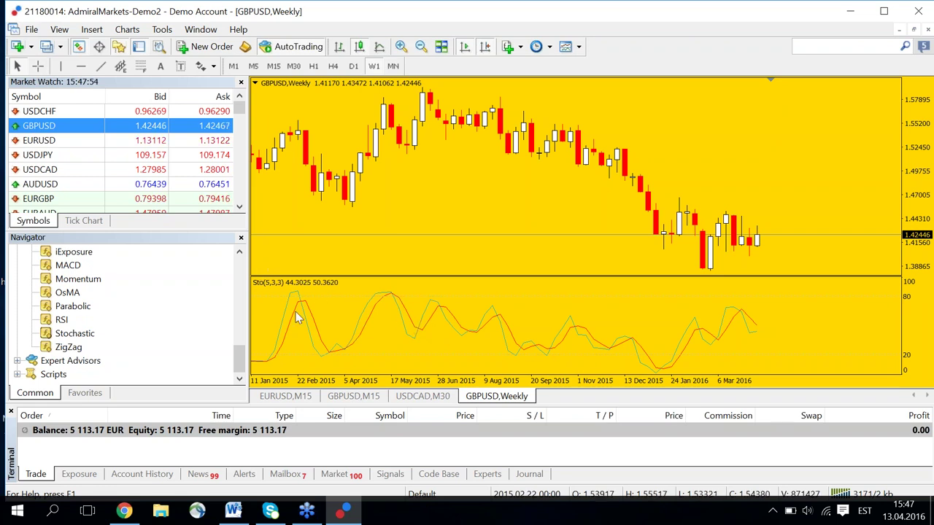
Drag the pane divider down to make the price chart taller than the Stochastic panel.
{"action": "mouse_move", "coordinate": [296, 309]}
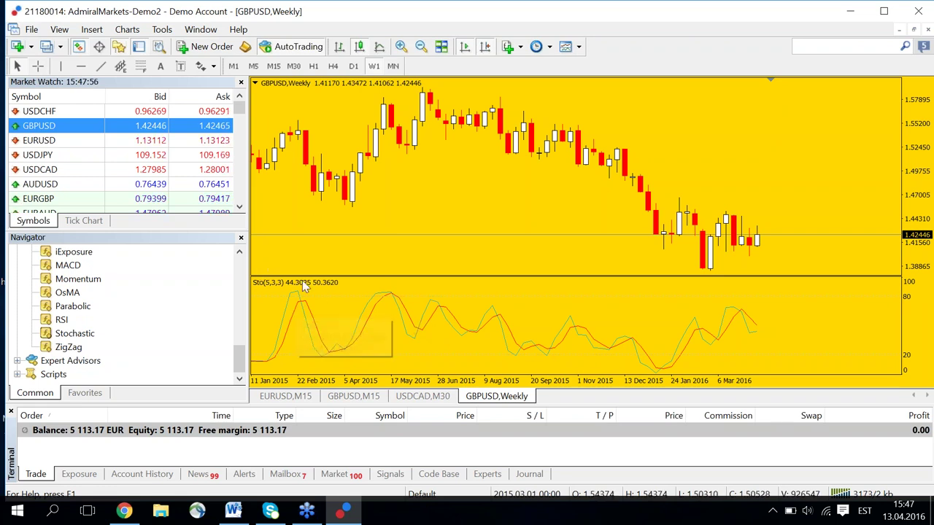
{"action": "left_click_drag", "start_coordinate": [555, 277], "coordinate": [556, 310]}
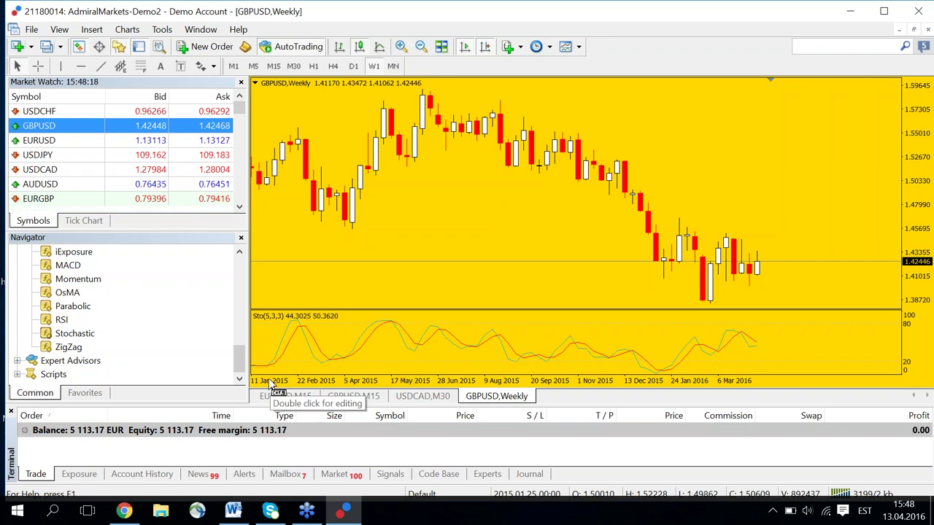
{"action": "mouse_move", "coordinate": [129, 514]}
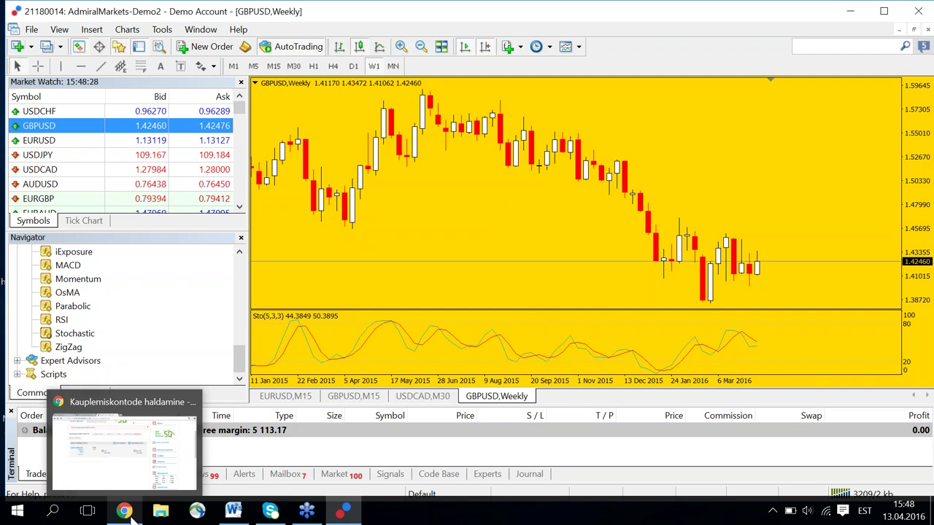
Load forexkoolitus.ee in a new Chrome tab.
{"action": "left_click", "coordinate": [125, 513]}
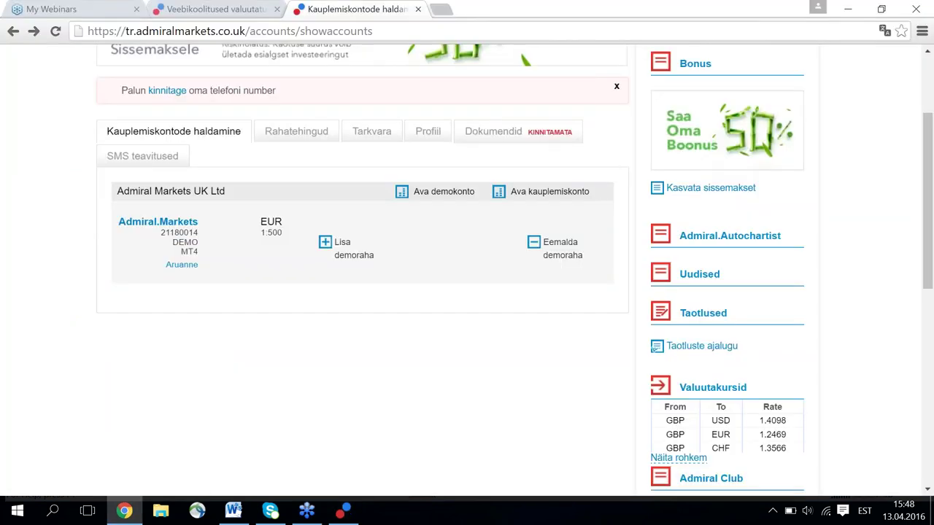
{"action": "key", "text": "ctrl+t"}
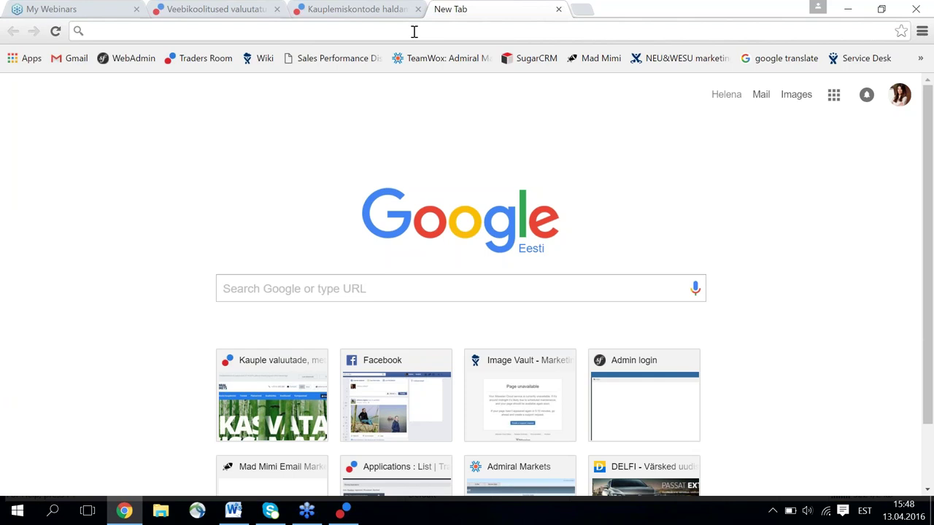
{"action": "type", "text": "forexkool"}
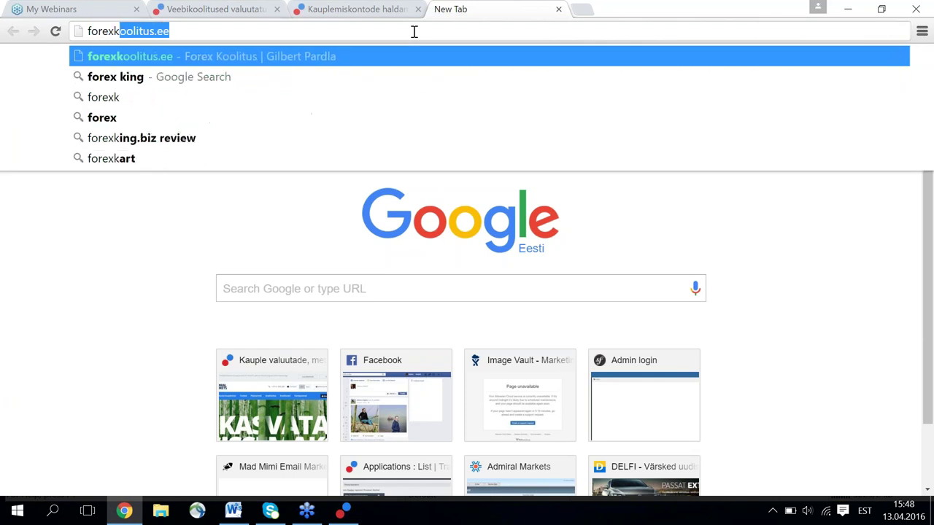
{"action": "type", "text": "itus.ee"}
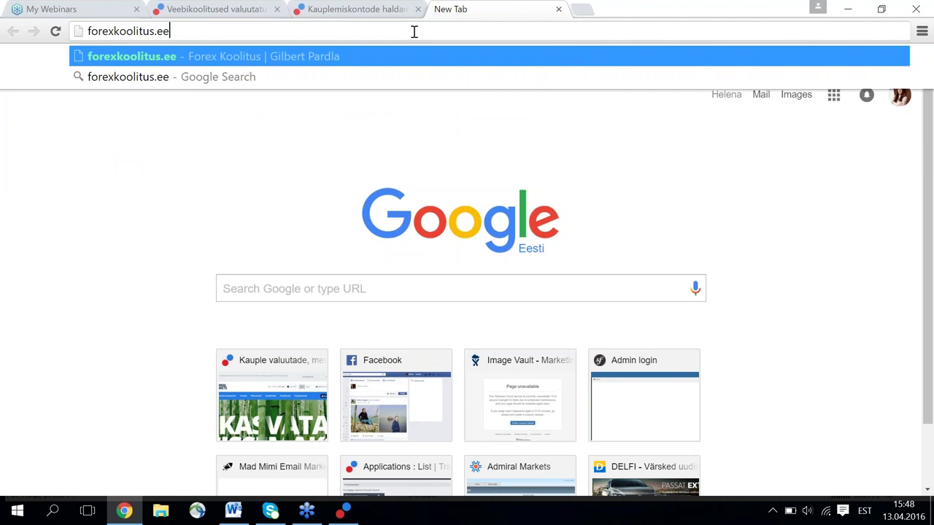
{"action": "key", "text": "Return"}
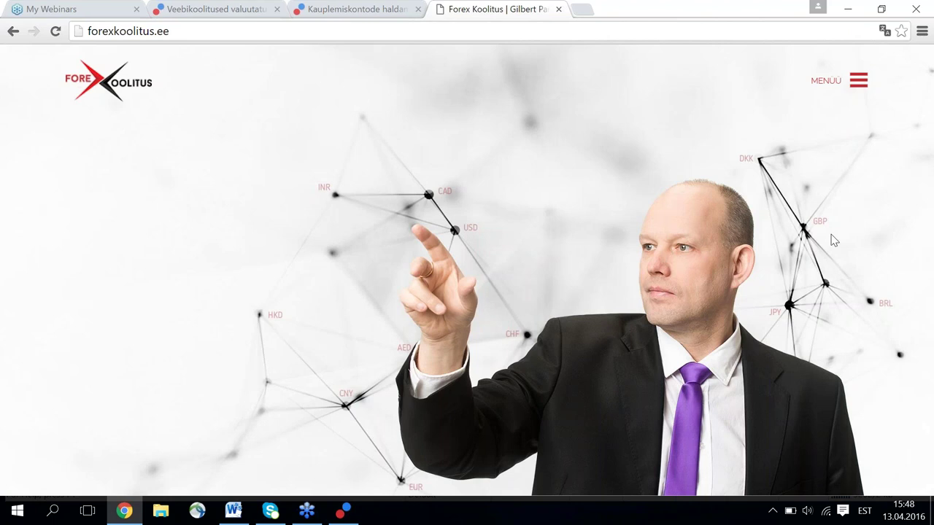
Go to MENÜÜ > KASULIK and download the Toetus- ja vastupanutasemete indicator archive.
{"action": "left_click", "coordinate": [835, 92]}
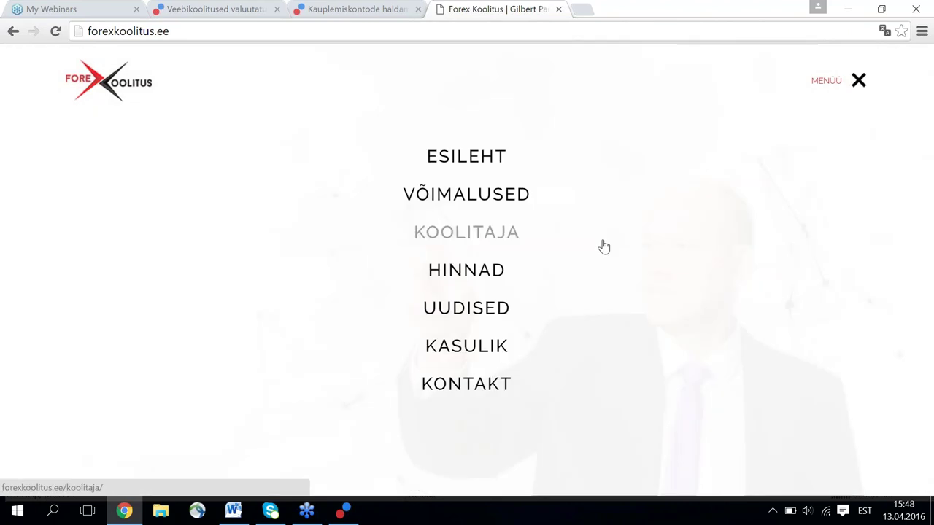
{"action": "left_click", "coordinate": [474, 349]}
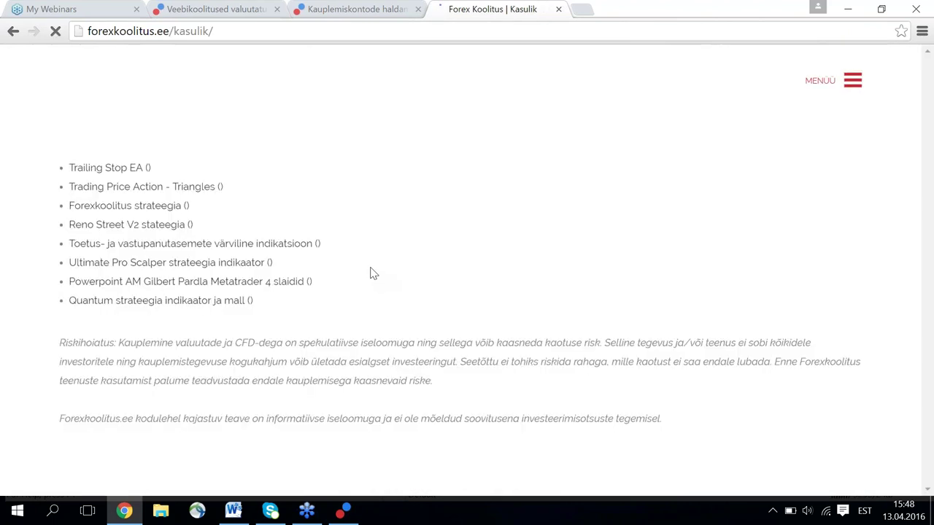
{"action": "left_click", "coordinate": [110, 249]}
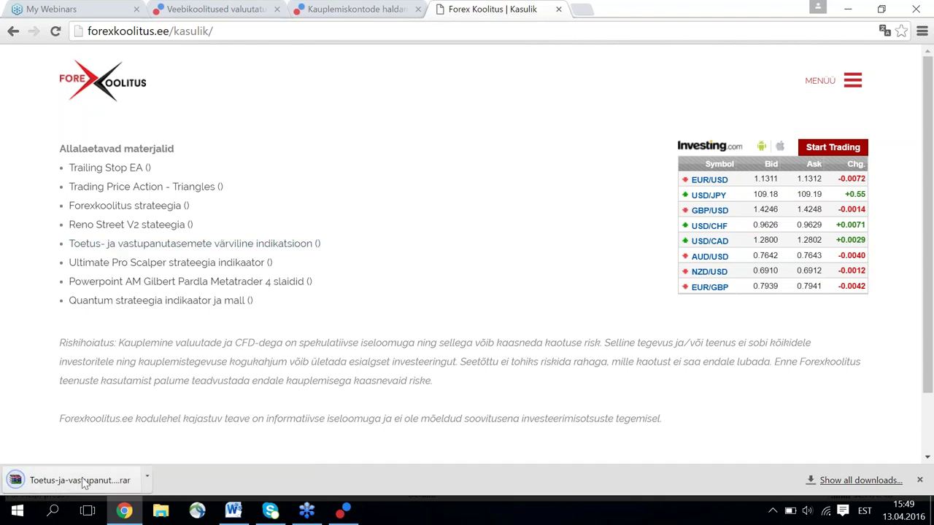
Open the downloaded .rar in WinRAR and bring up extraction options for Värviline SR indikatsioon.ex4.
{"action": "left_click", "coordinate": [123, 485]}
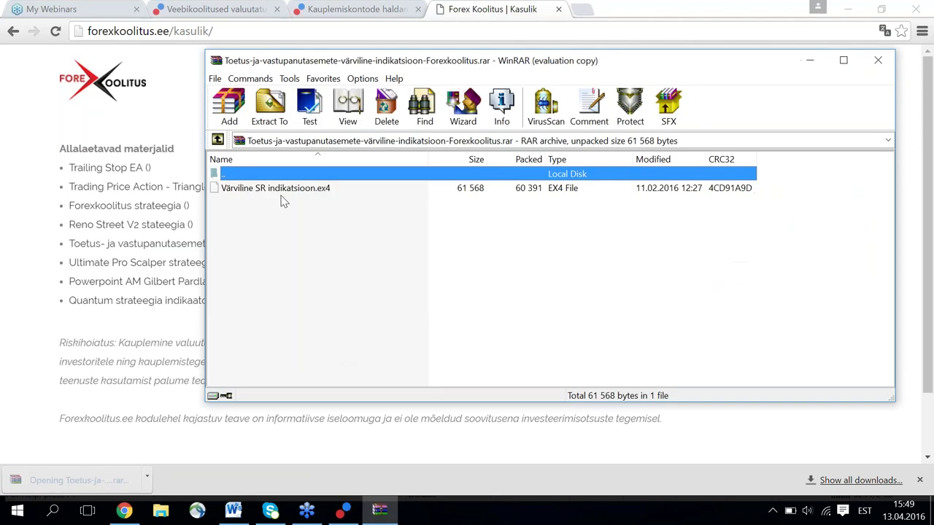
{"action": "left_click", "coordinate": [283, 191]}
{"action": "right_click", "coordinate": [281, 189]}
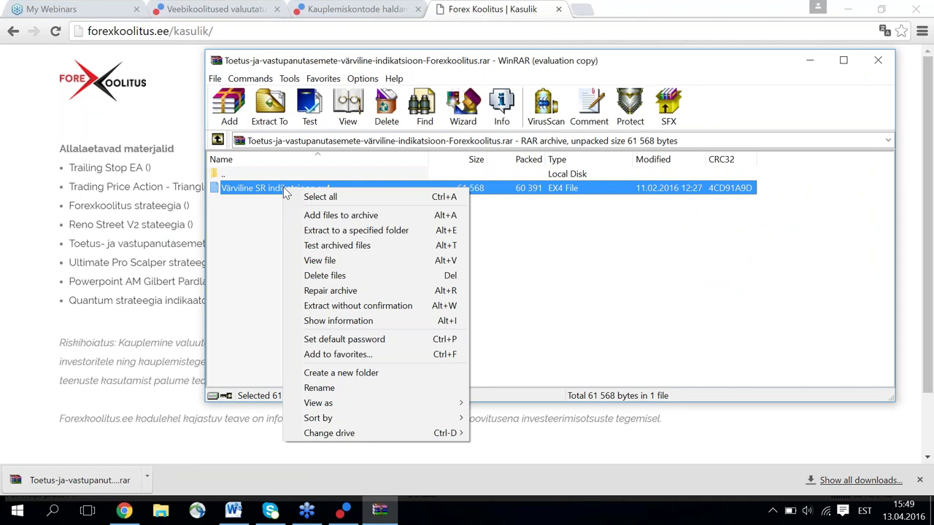
{"action": "double_click", "coordinate": [278, 191]}
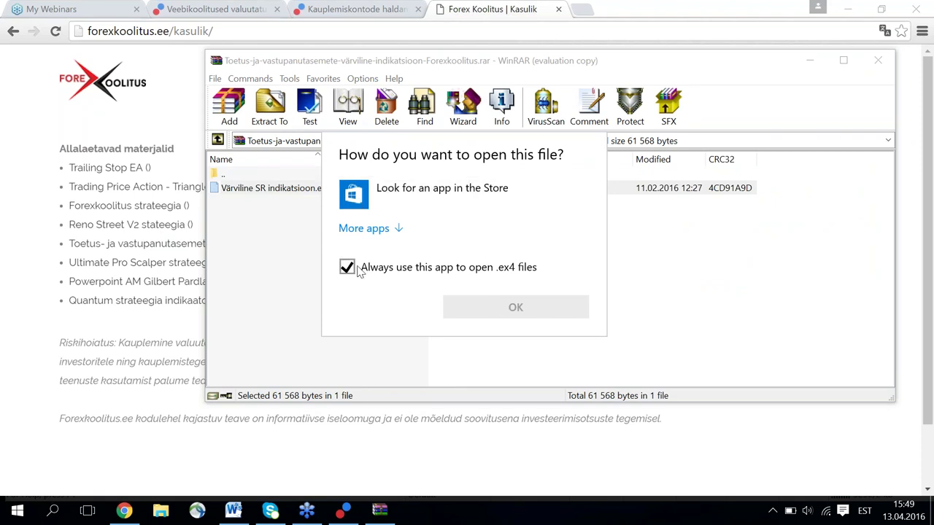
{"action": "left_click", "coordinate": [270, 104]}
{"action": "left_click", "coordinate": [270, 105]}
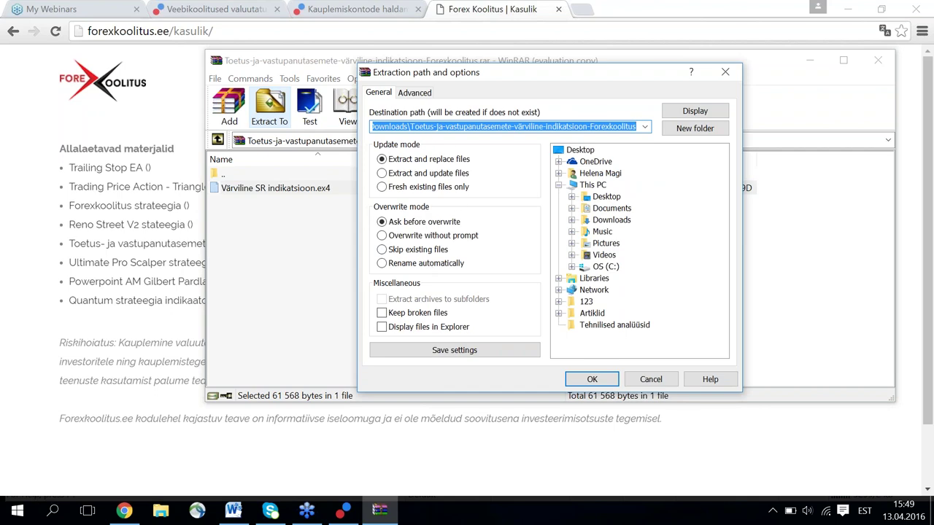
Create a folder 'Indikaator Gilbert' in the extraction destination, then close the dialog without extracting.
{"action": "left_click", "coordinate": [675, 113]}
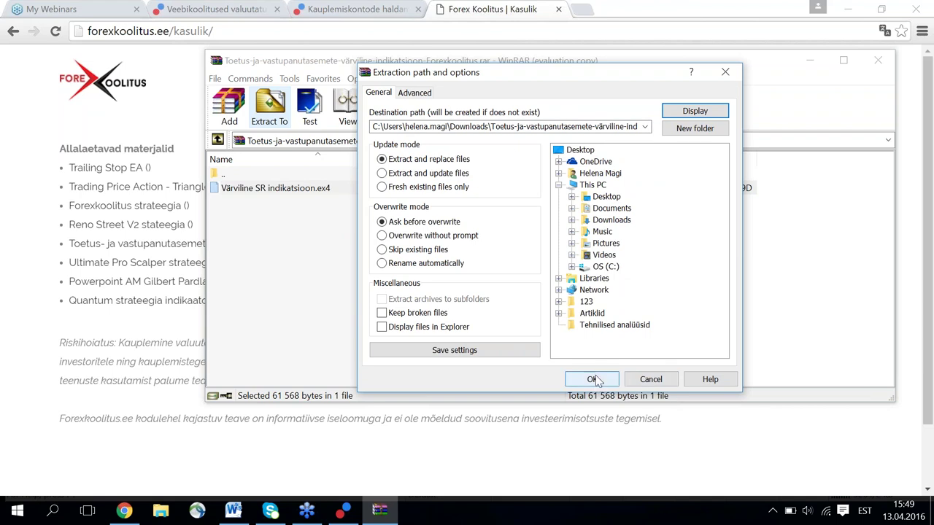
{"action": "left_click", "coordinate": [695, 129]}
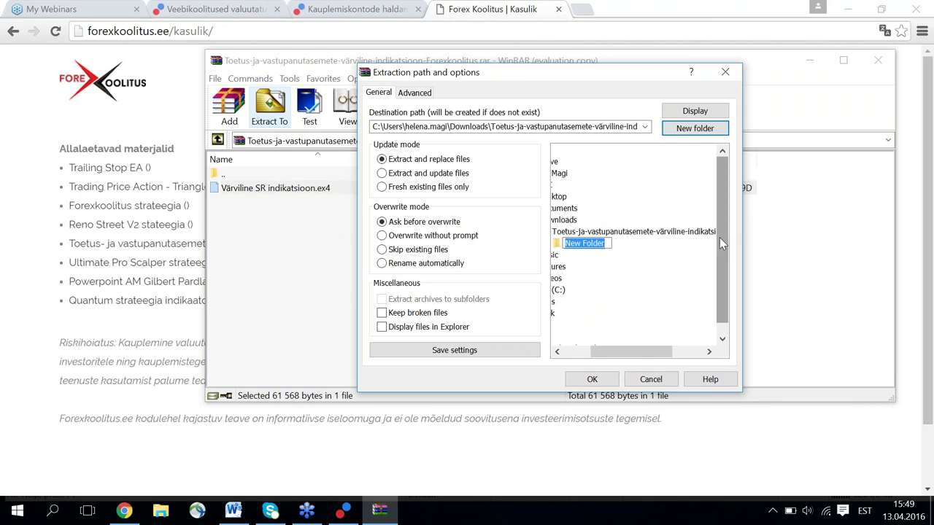
{"action": "type", "text": "Indikaator Gilbert"}
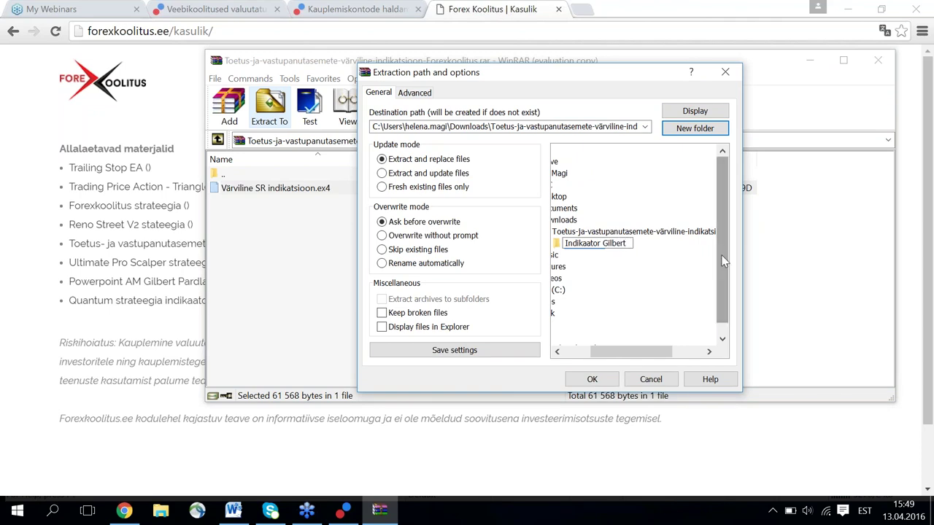
{"action": "key", "text": "Return"}
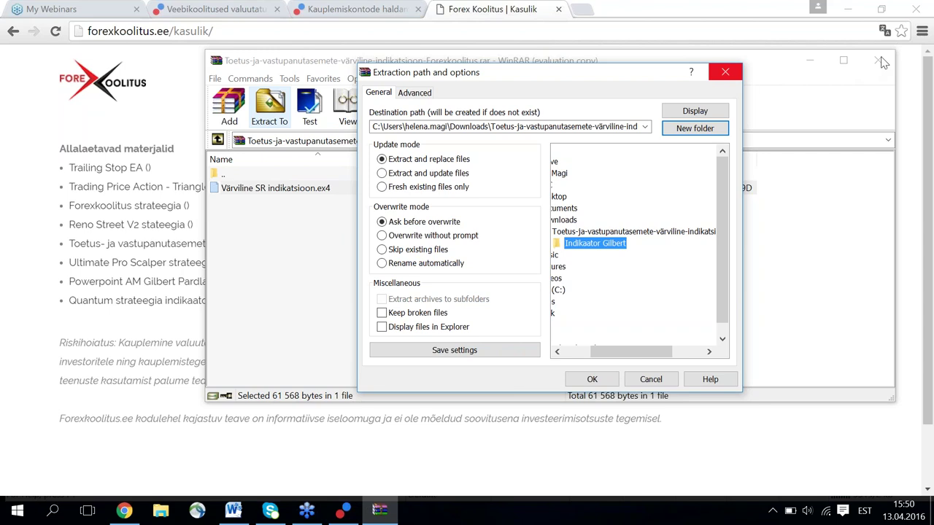
{"action": "left_click", "coordinate": [726, 73]}
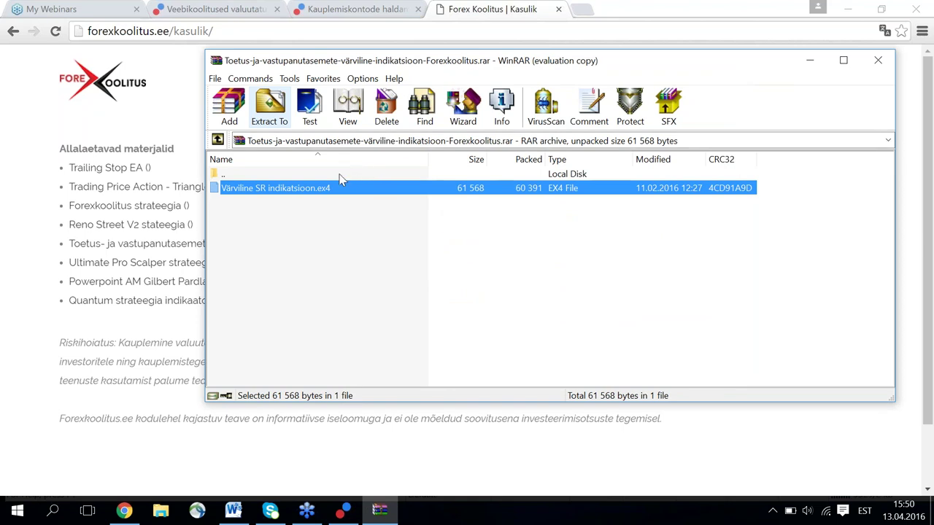
Extract Värviline SR indikatsioon.ex4 to the default Downloads subfolder, then minimize WinRAR and Chrome.
{"action": "right_click", "coordinate": [299, 192]}
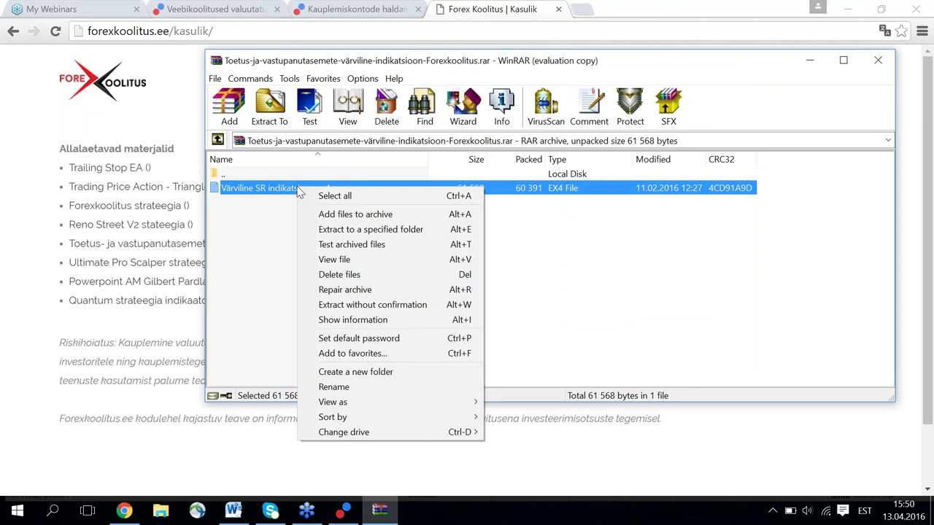
{"action": "mouse_move", "coordinate": [364, 402]}
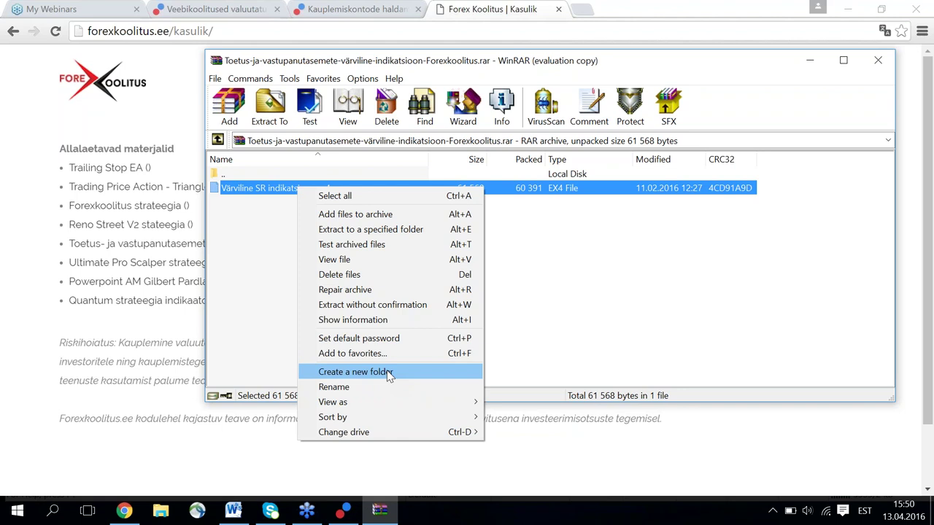
{"action": "left_click", "coordinate": [263, 109]}
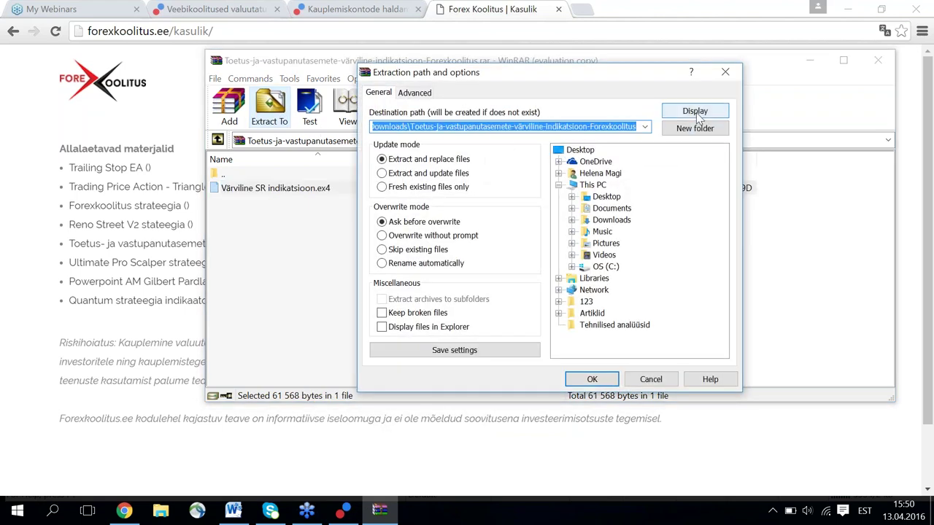
{"action": "left_click", "coordinate": [592, 379]}
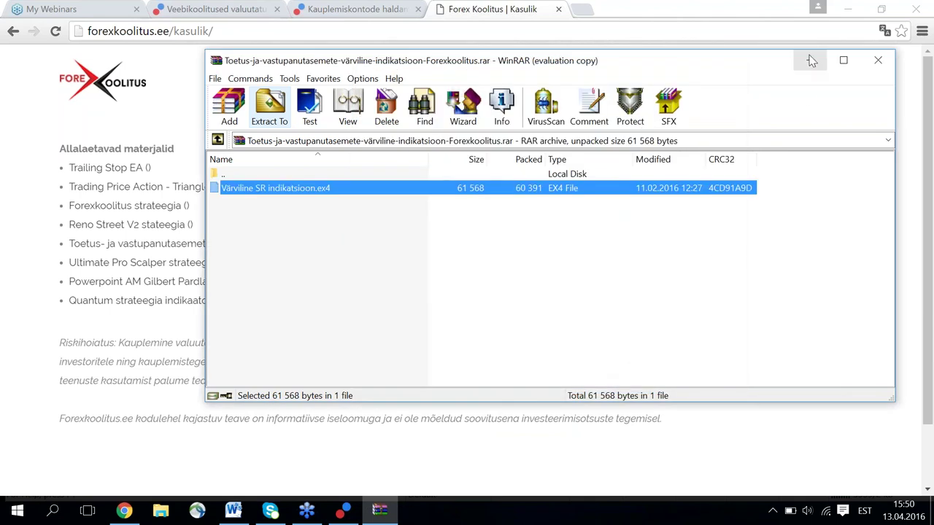
{"action": "left_click", "coordinate": [810, 60]}
{"action": "left_click", "coordinate": [848, 9]}
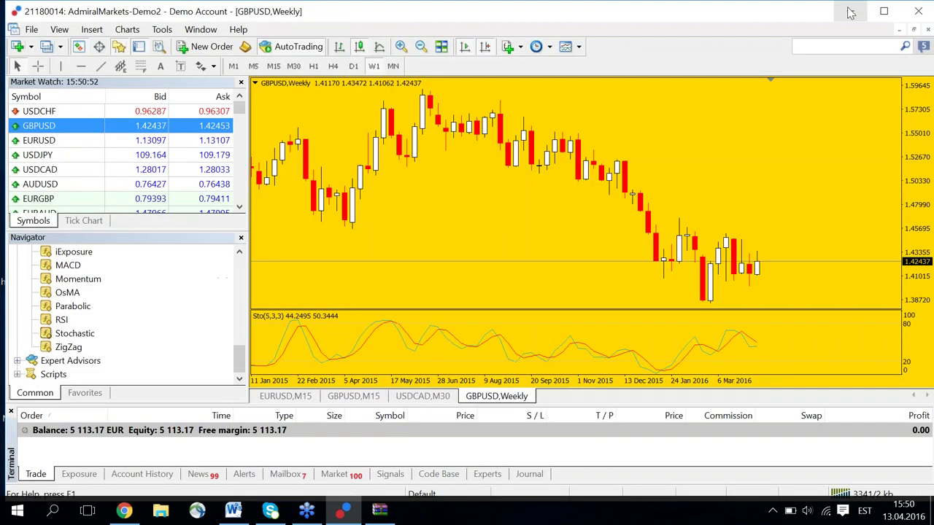
Find Värviline SR indikatsioon.ex4 by searching 'värviline' in Windows and copy it from its folder.
{"action": "left_click", "coordinate": [852, 15]}
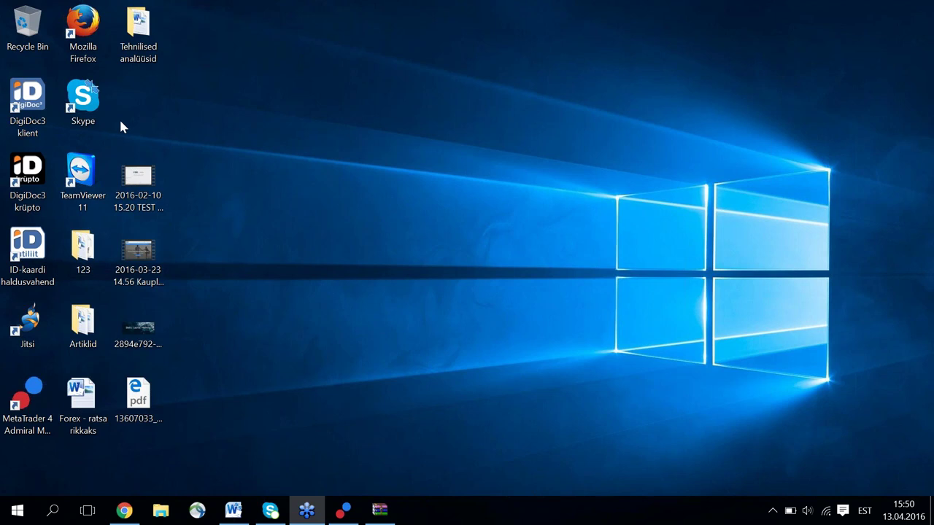
{"action": "left_click", "coordinate": [52, 513]}
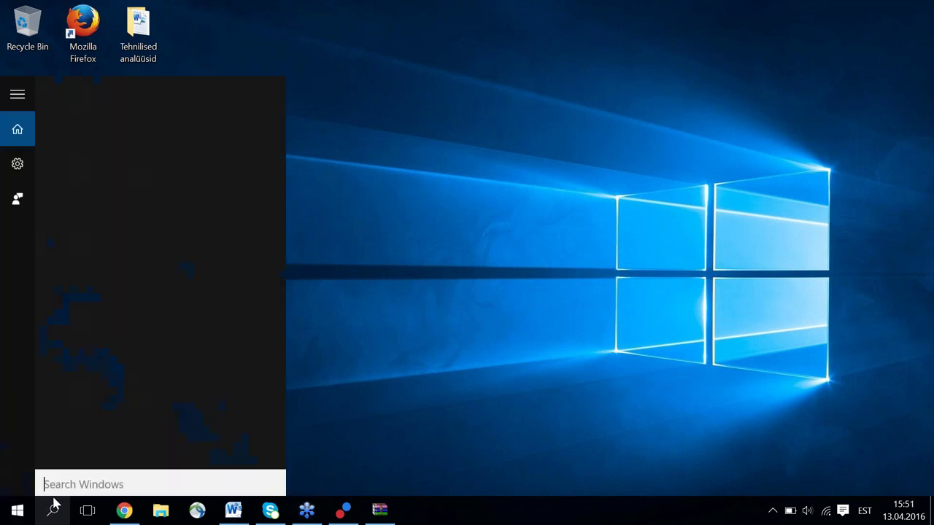
{"action": "type", "text": "v"}
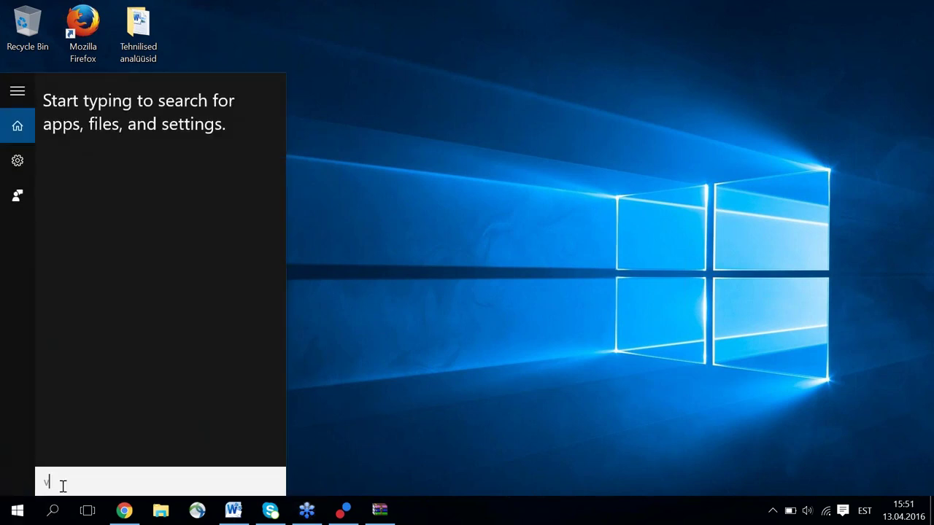
{"action": "type", "text": "ärviline"}
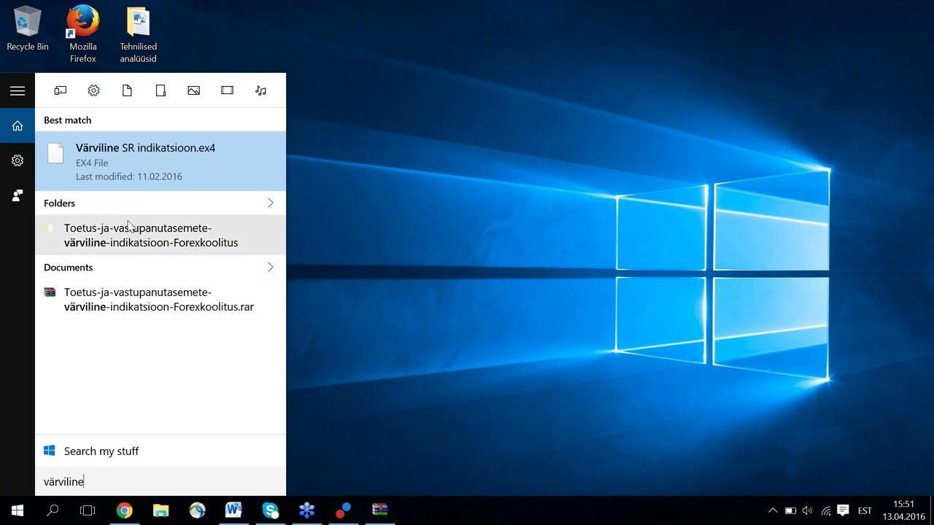
{"action": "left_click", "coordinate": [212, 185]}
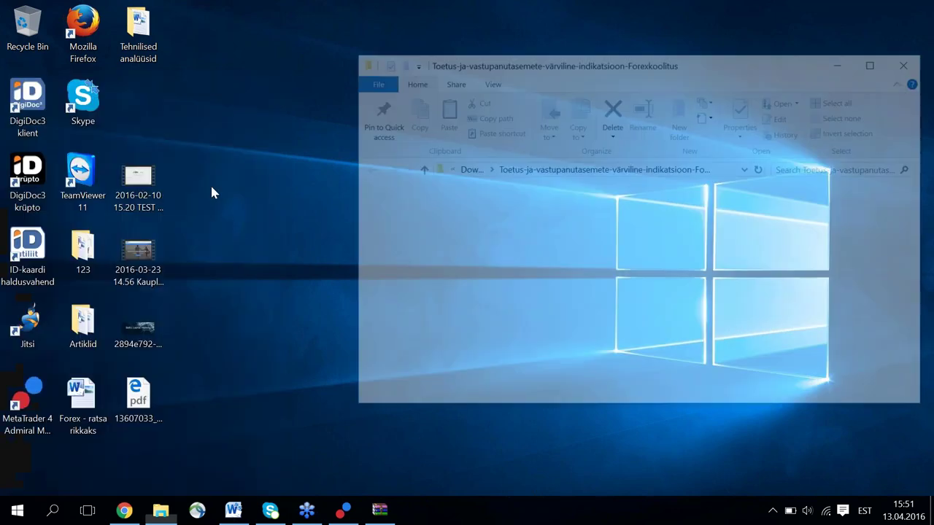
{"action": "right_click", "coordinate": [555, 232]}
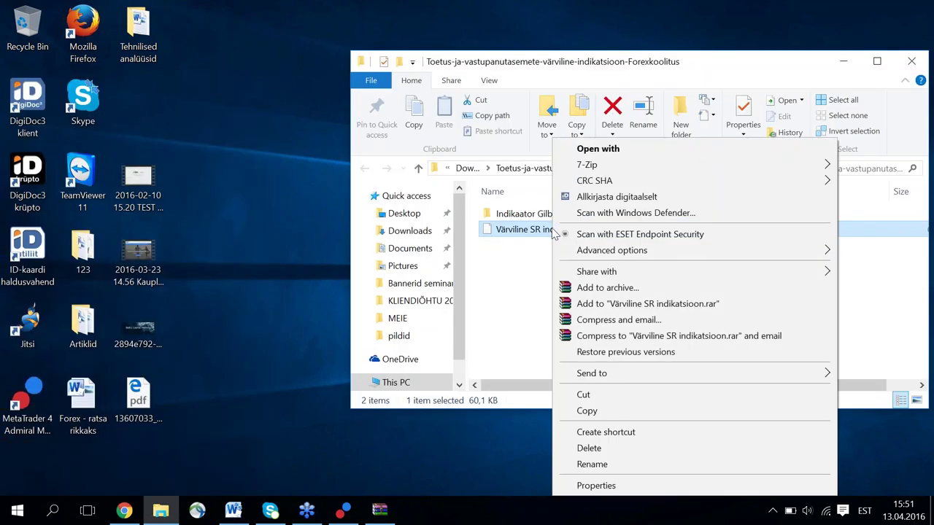
{"action": "left_click", "coordinate": [585, 412]}
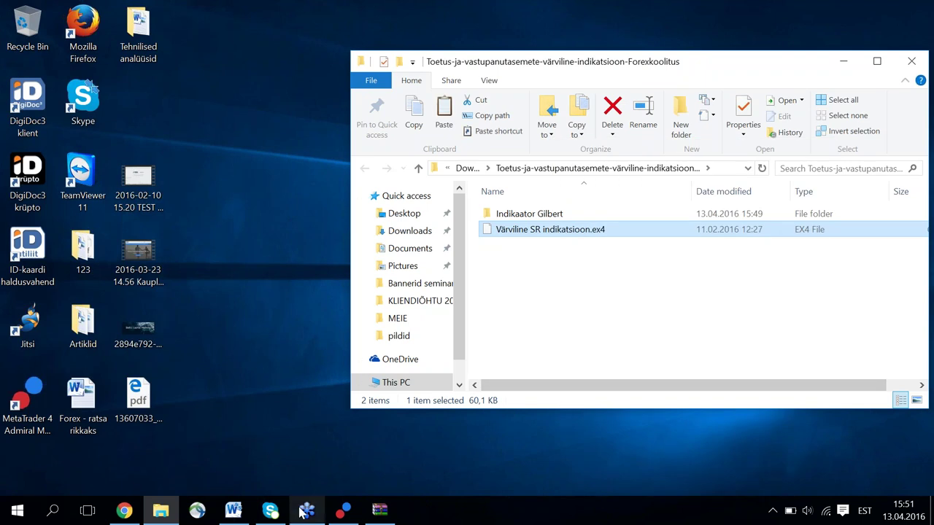
Open MetaTrader's data folder from the File menu.
{"action": "left_click", "coordinate": [341, 513]}
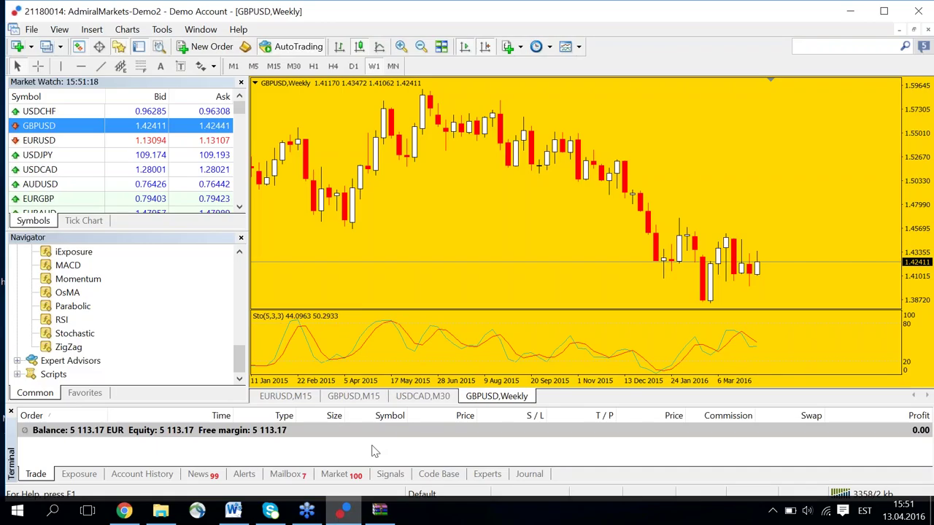
{"action": "left_click", "coordinate": [31, 30]}
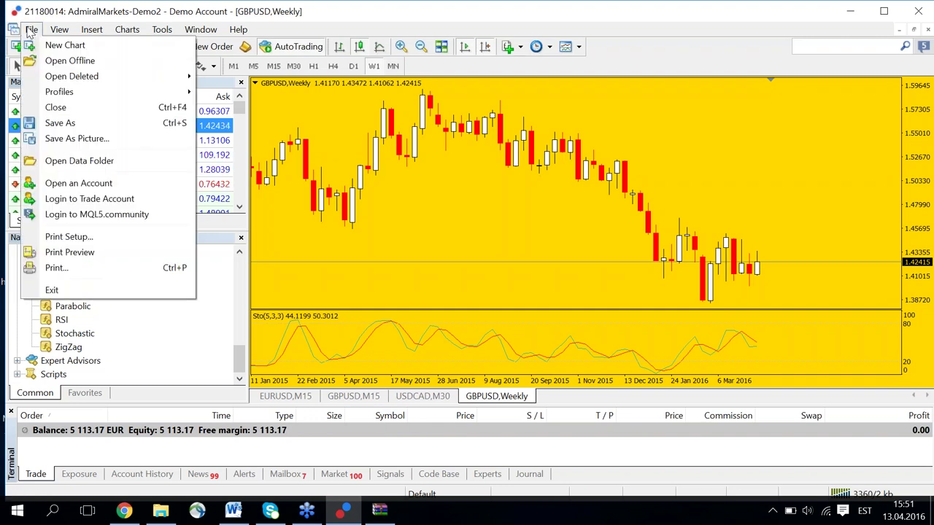
{"action": "left_click", "coordinate": [79, 162]}
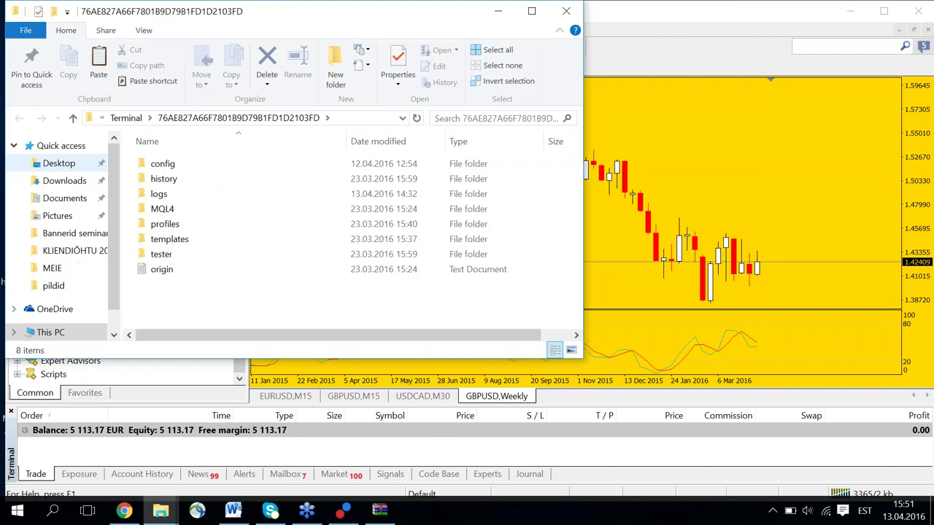
Paste the indicator file into MQL4 > Indicators and close the Explorer window.
{"action": "double_click", "coordinate": [162, 209]}
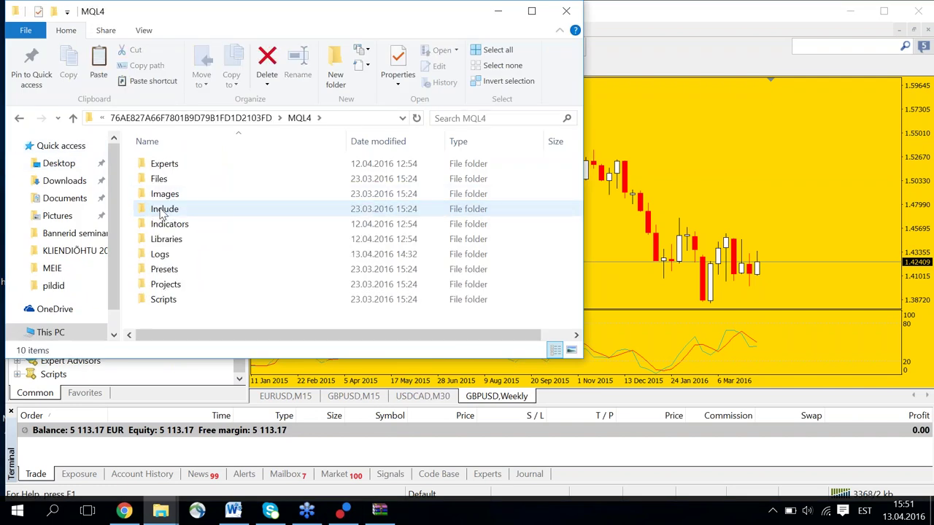
{"action": "left_click", "coordinate": [167, 227]}
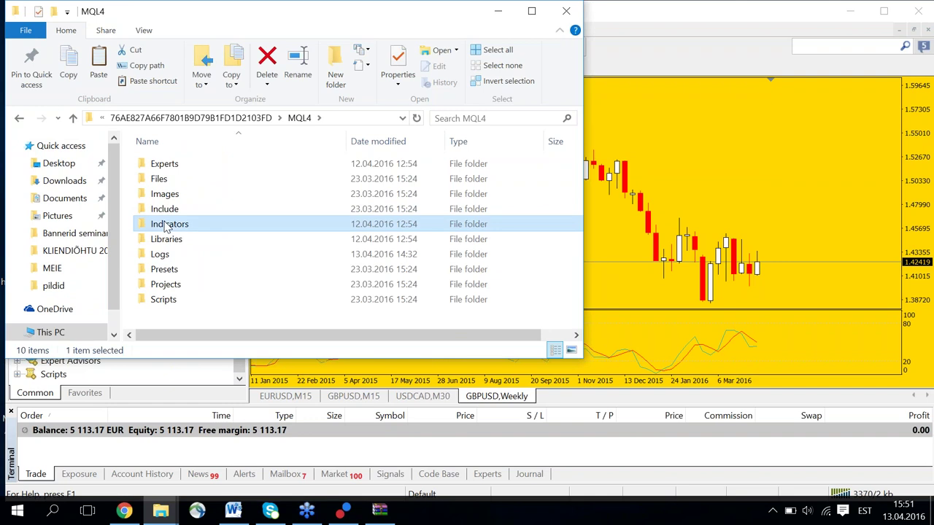
{"action": "right_click", "coordinate": [166, 227]}
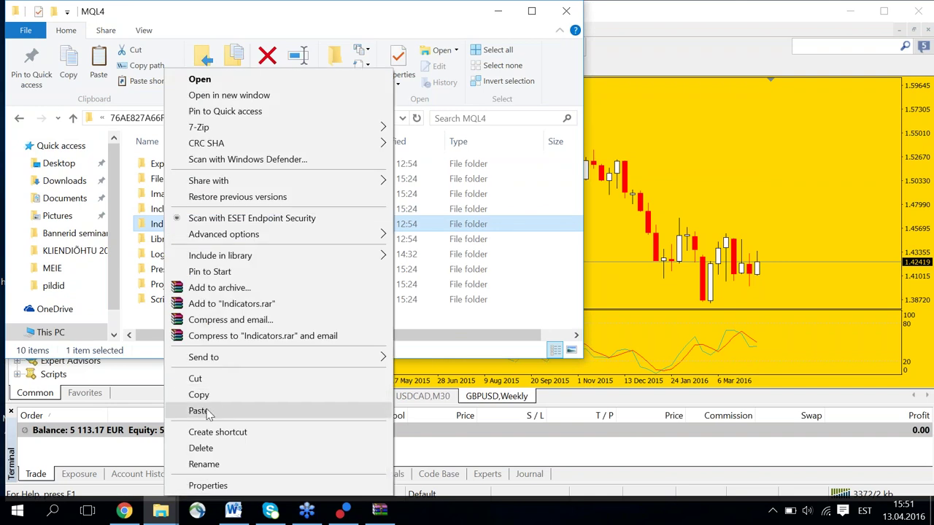
{"action": "left_click", "coordinate": [208, 412]}
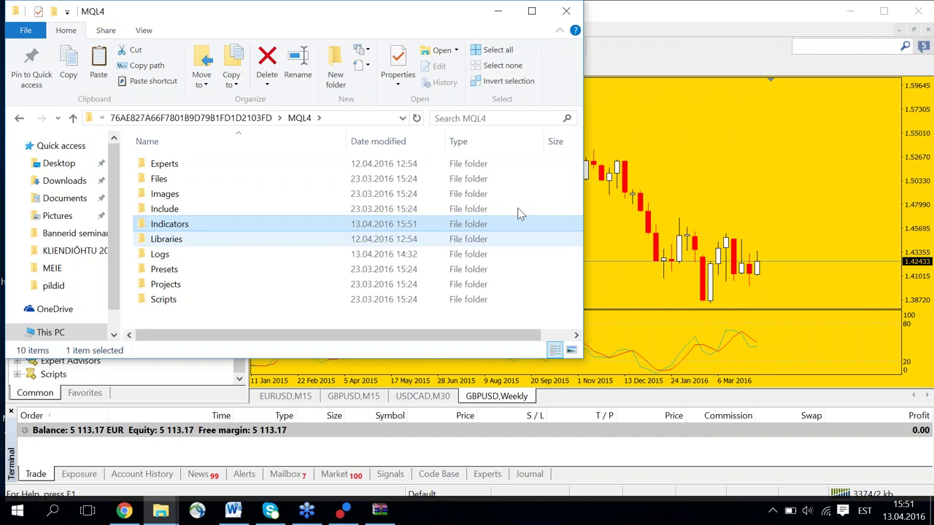
{"action": "left_click", "coordinate": [567, 11]}
{"action": "left_click_drag", "start_coordinate": [236, 364], "coordinate": [249, 292]}
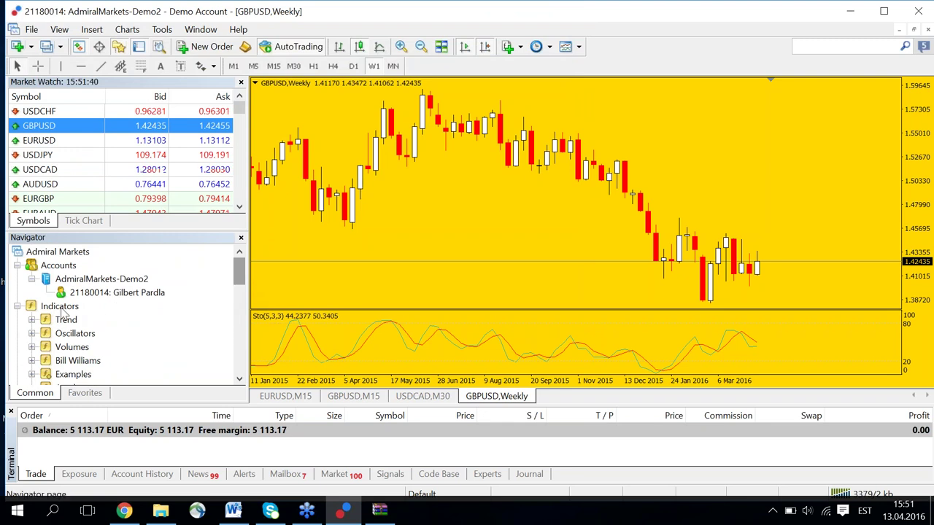
Refresh the Navigator's Indicators list so the new indicator appears.
{"action": "right_click", "coordinate": [62, 307]}
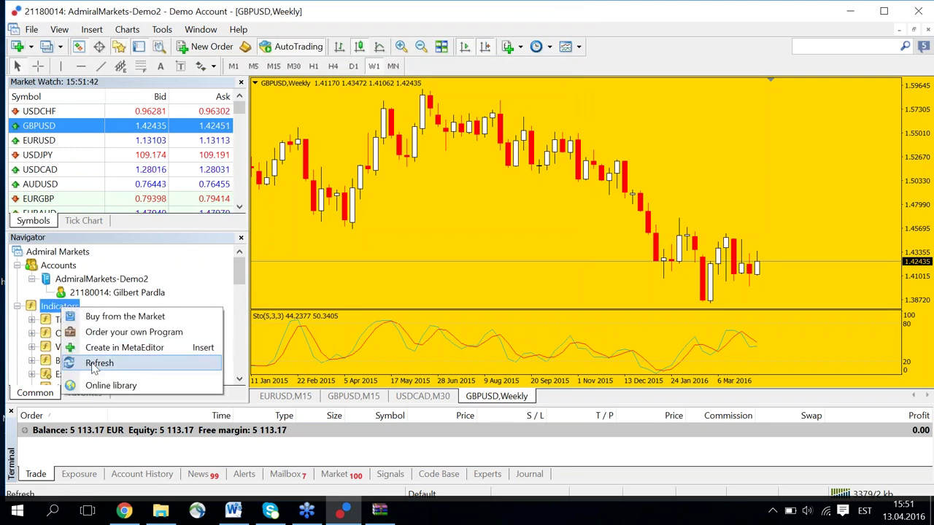
{"action": "left_click", "coordinate": [94, 363]}
{"action": "left_click_drag", "start_coordinate": [243, 278], "coordinate": [238, 364]}
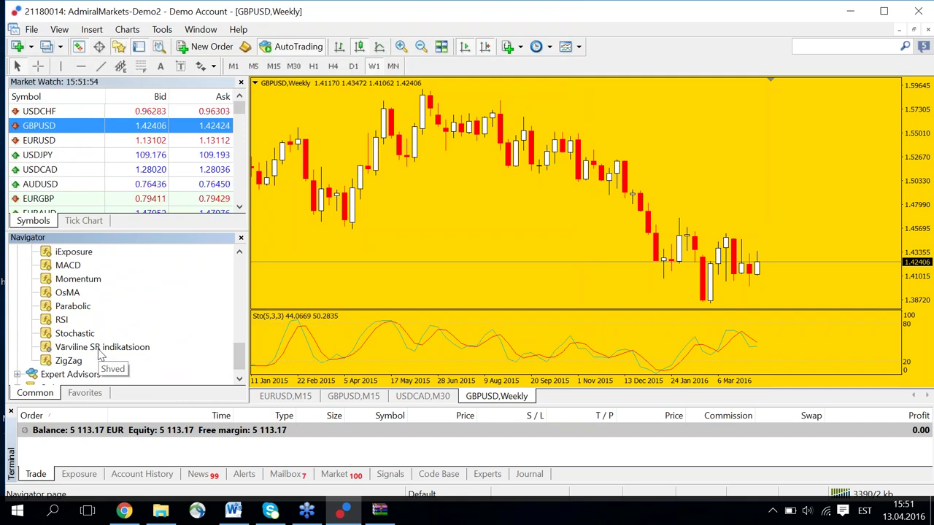
Attach Värviline SR indikatsioon to the GBPUSD weekly chart, reviewing its settings tabs before confirming.
{"action": "left_click", "coordinate": [101, 348]}
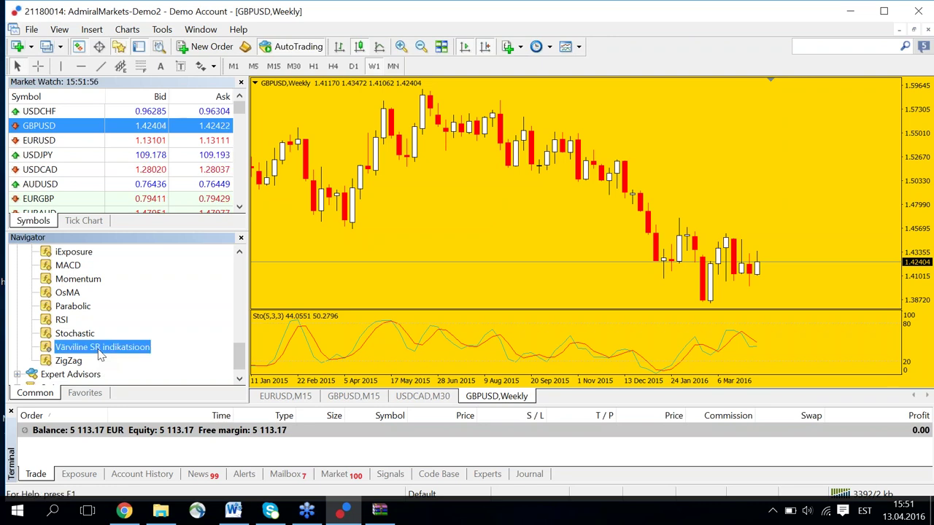
{"action": "left_click_drag", "start_coordinate": [173, 316], "coordinate": [418, 255]}
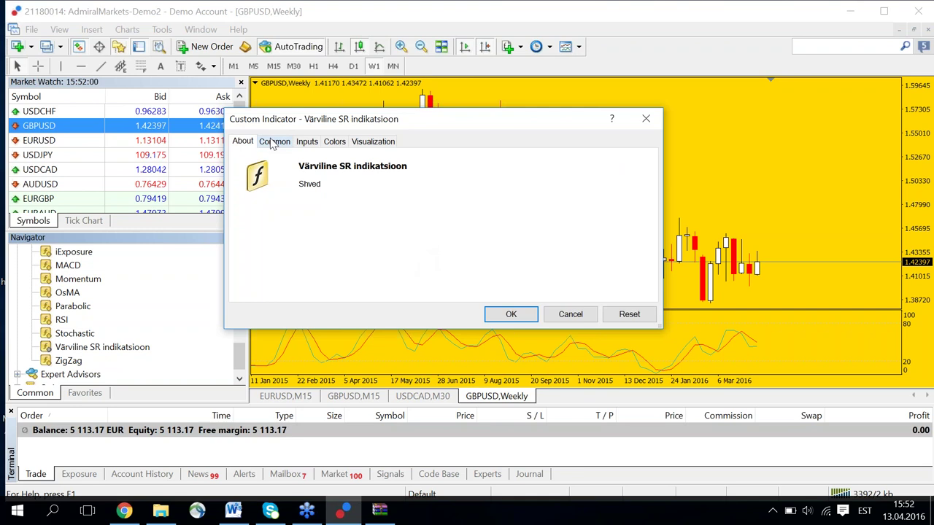
{"action": "left_click", "coordinate": [274, 142]}
{"action": "left_click", "coordinate": [312, 145]}
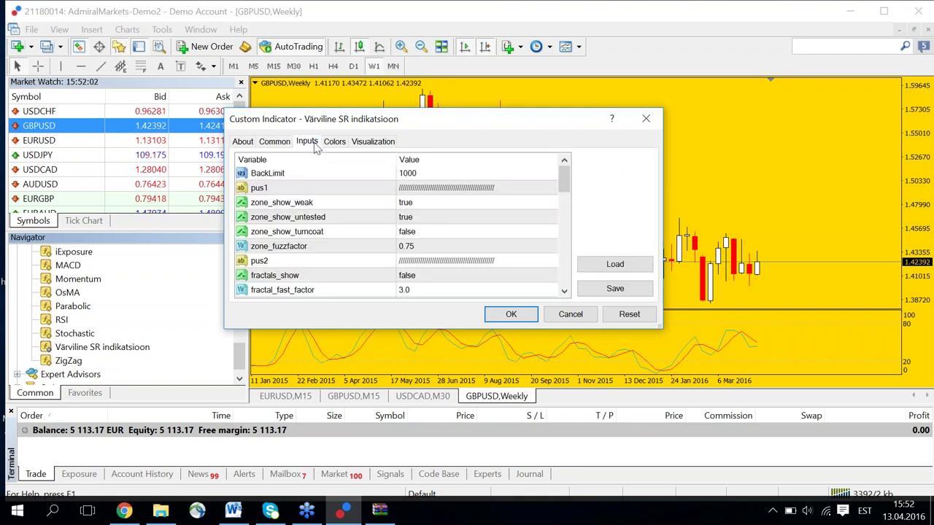
{"action": "left_click", "coordinate": [336, 142]}
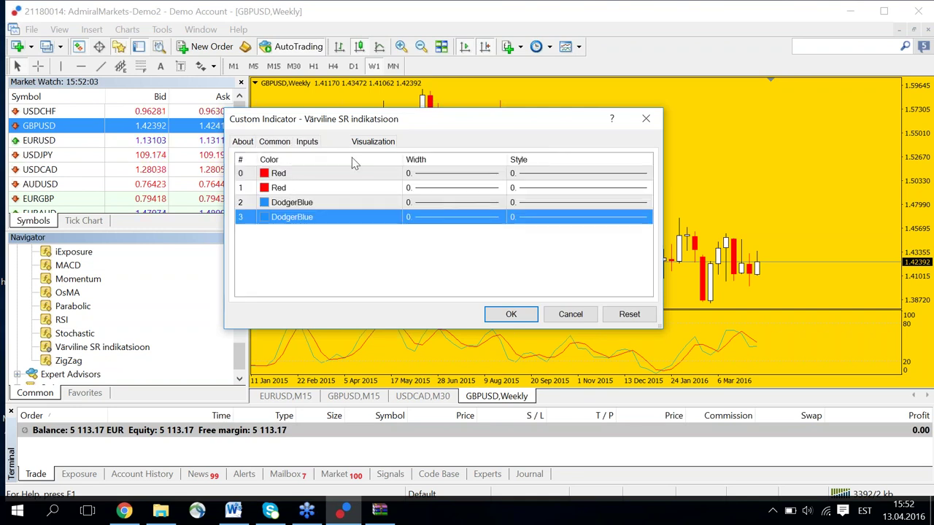
{"action": "left_click", "coordinate": [512, 316]}
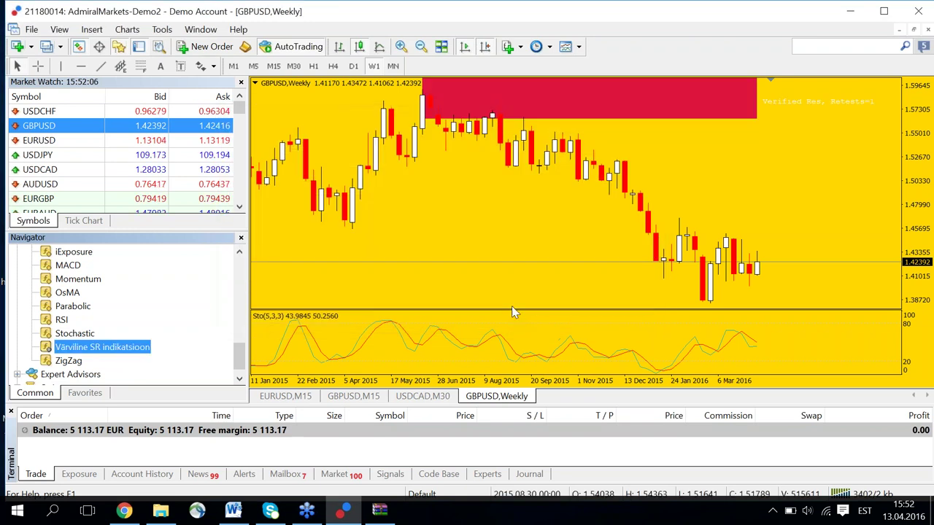
Zoom out and switch the GBPUSD chart to H4, resetting the price scale to fit.
{"action": "left_click", "coordinate": [421, 47]}
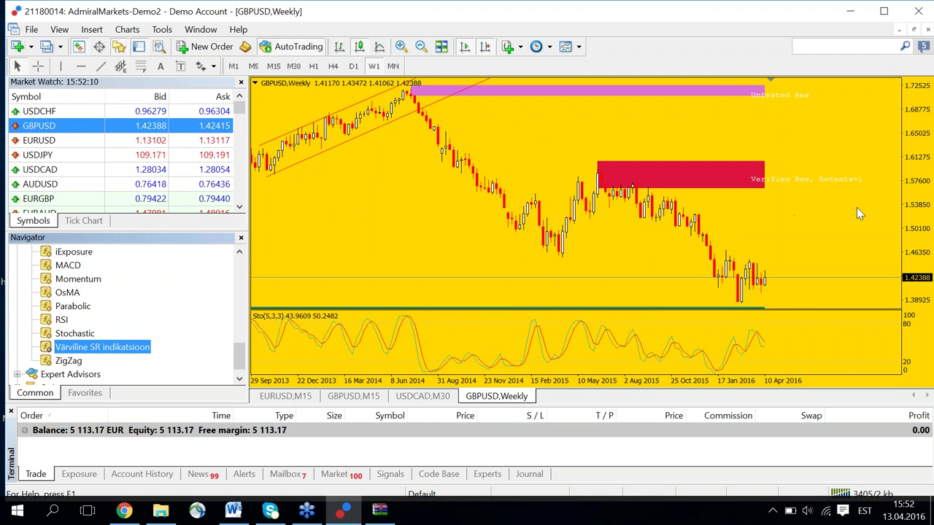
{"action": "left_click_drag", "start_coordinate": [907, 203], "coordinate": [908, 223]}
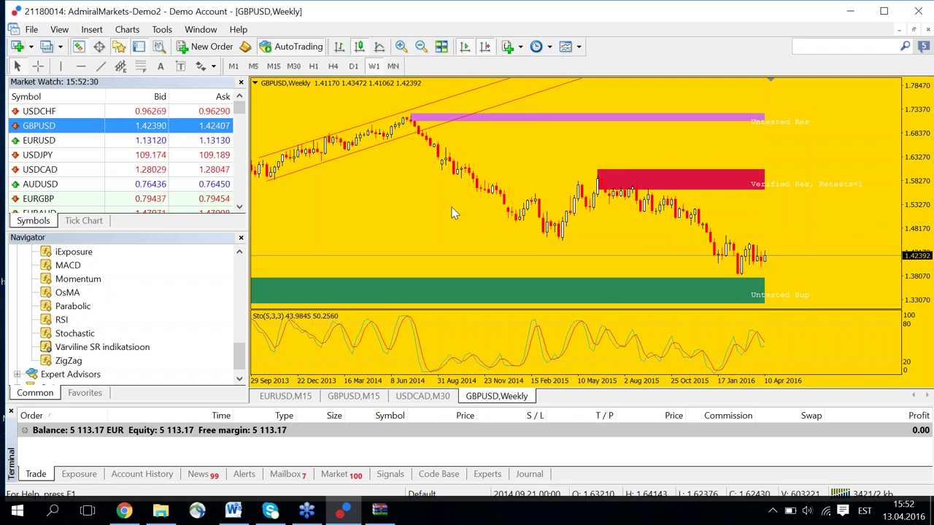
{"action": "left_click", "coordinate": [316, 65]}
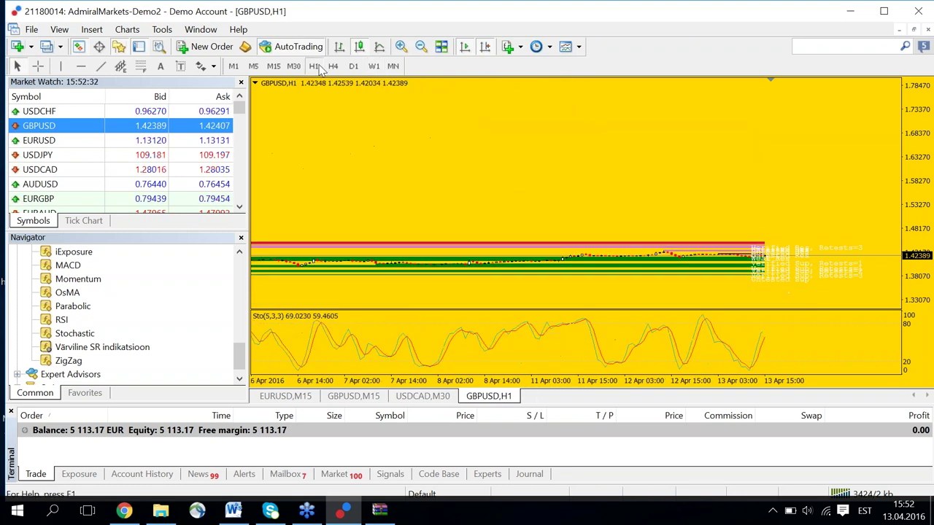
{"action": "left_click", "coordinate": [333, 66]}
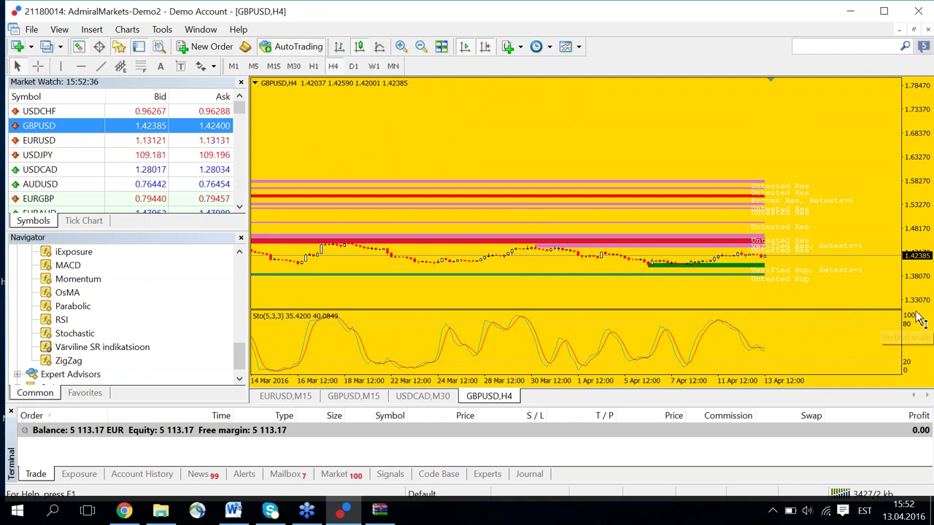
{"action": "double_click", "coordinate": [916, 252]}
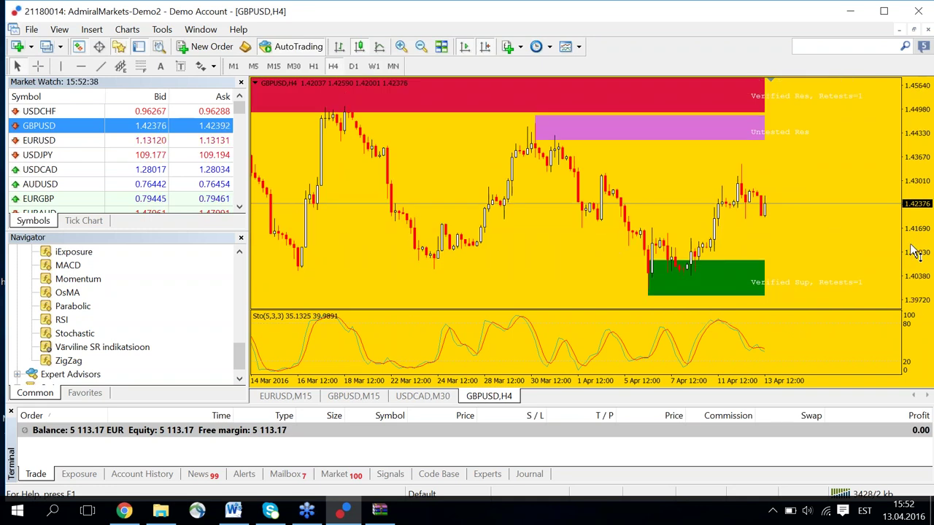